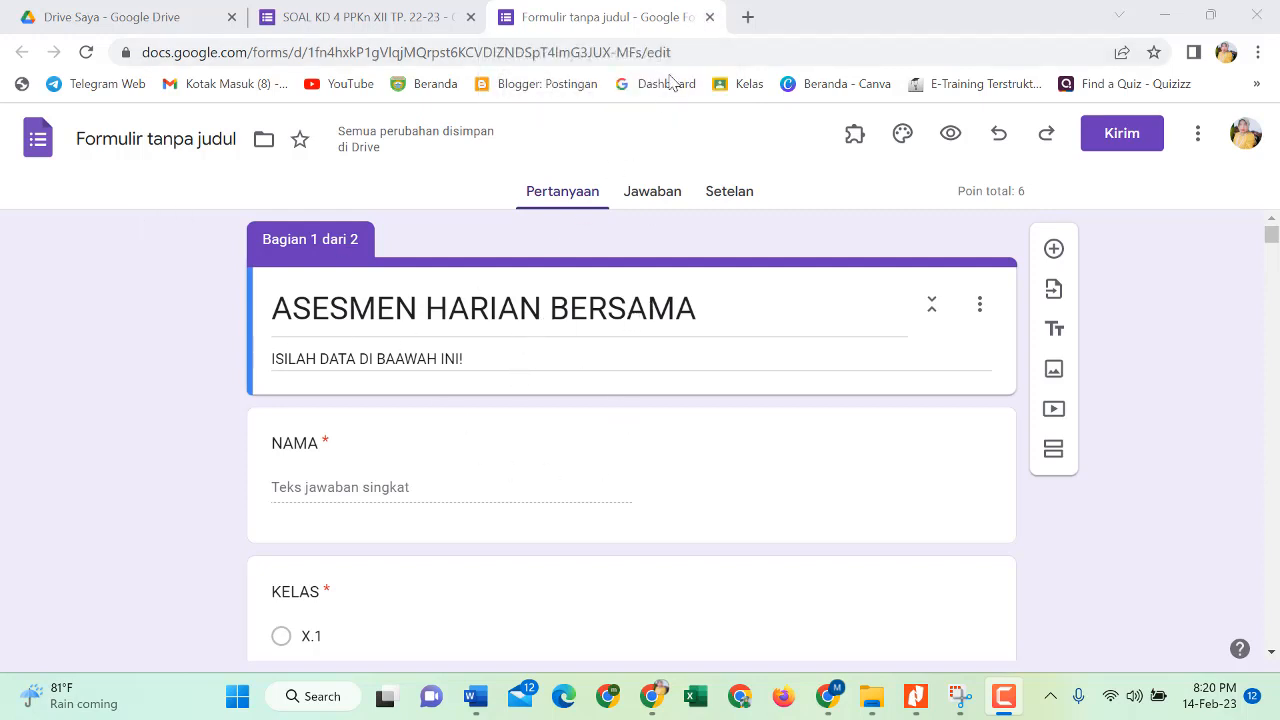
- Close the open untitled form and the old Drive tab, and open Google Drive in a new tab
{"action": "left_click", "coordinate": [709, 17]}
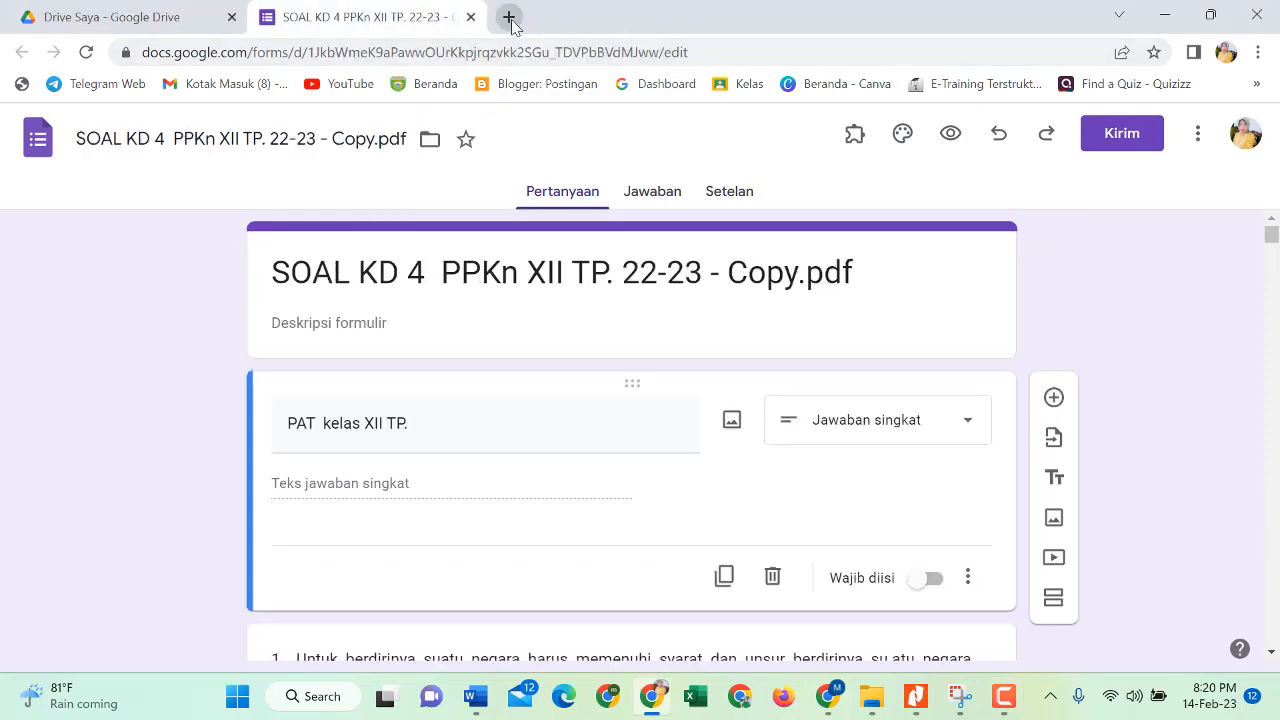
{"action": "left_click", "coordinate": [509, 17]}
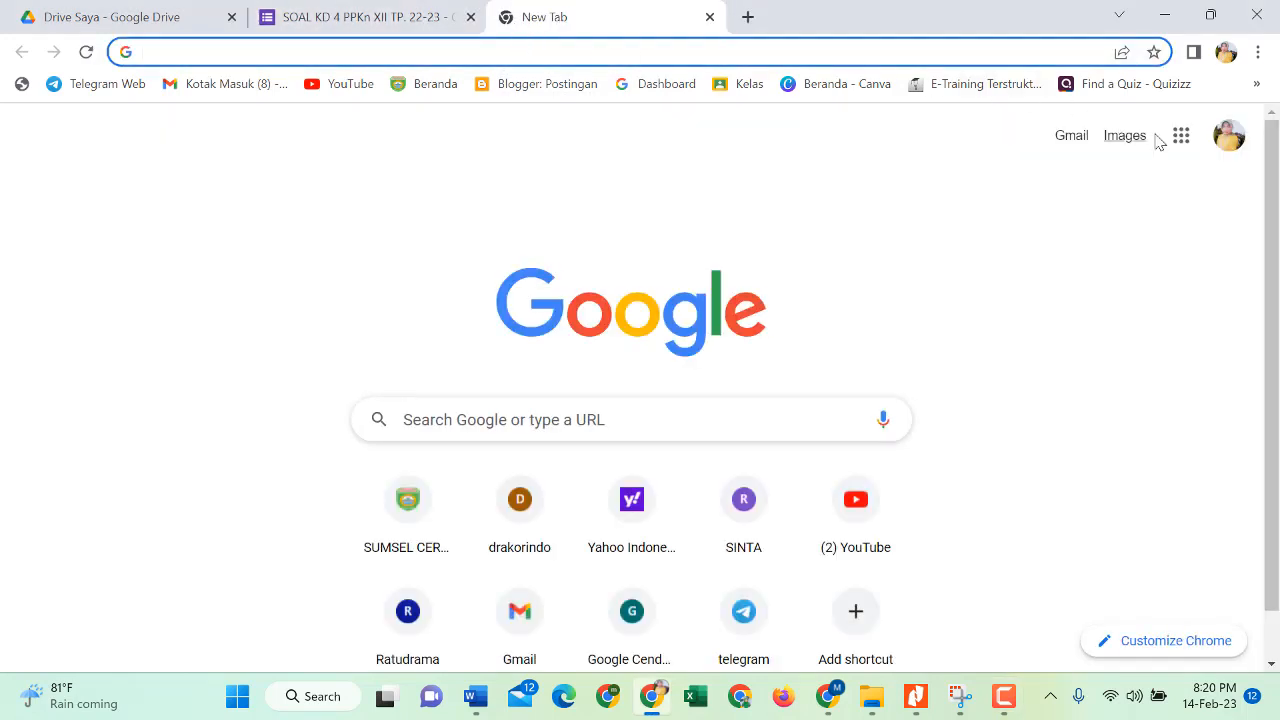
{"action": "left_click", "coordinate": [1186, 138]}
{"action": "left_click", "coordinate": [1186, 140]}
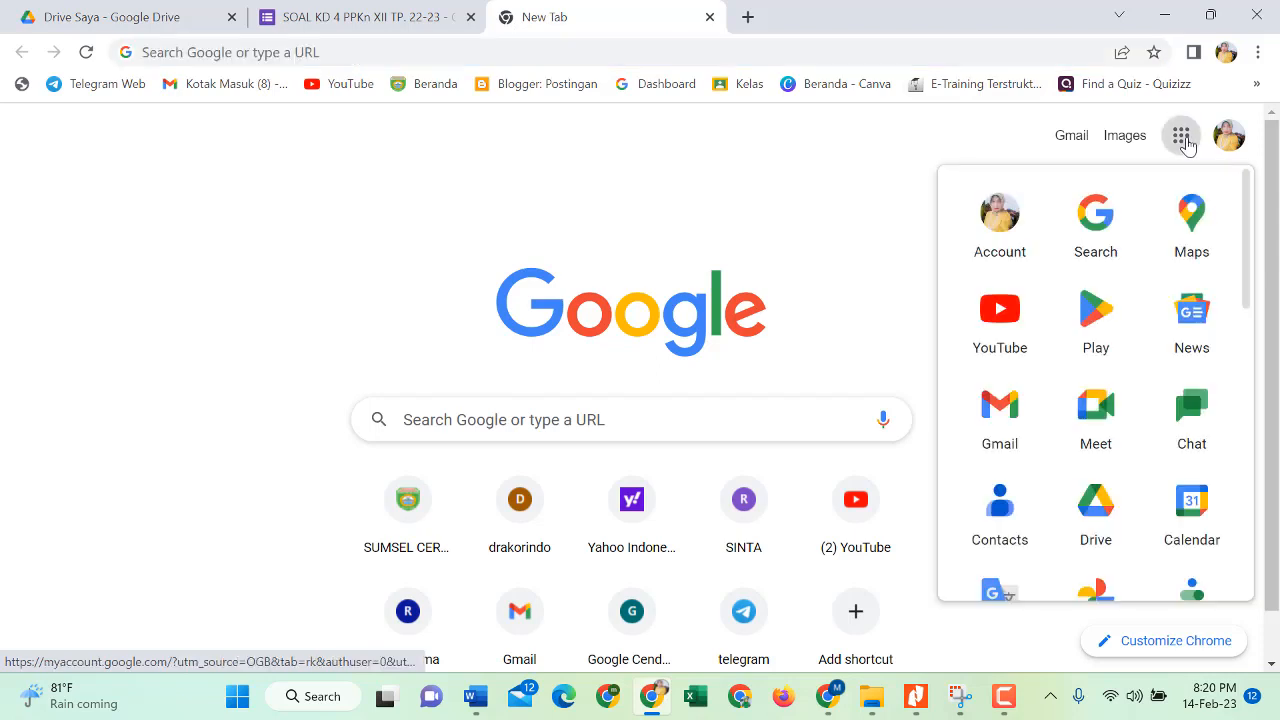
{"action": "left_click", "coordinate": [232, 17]}
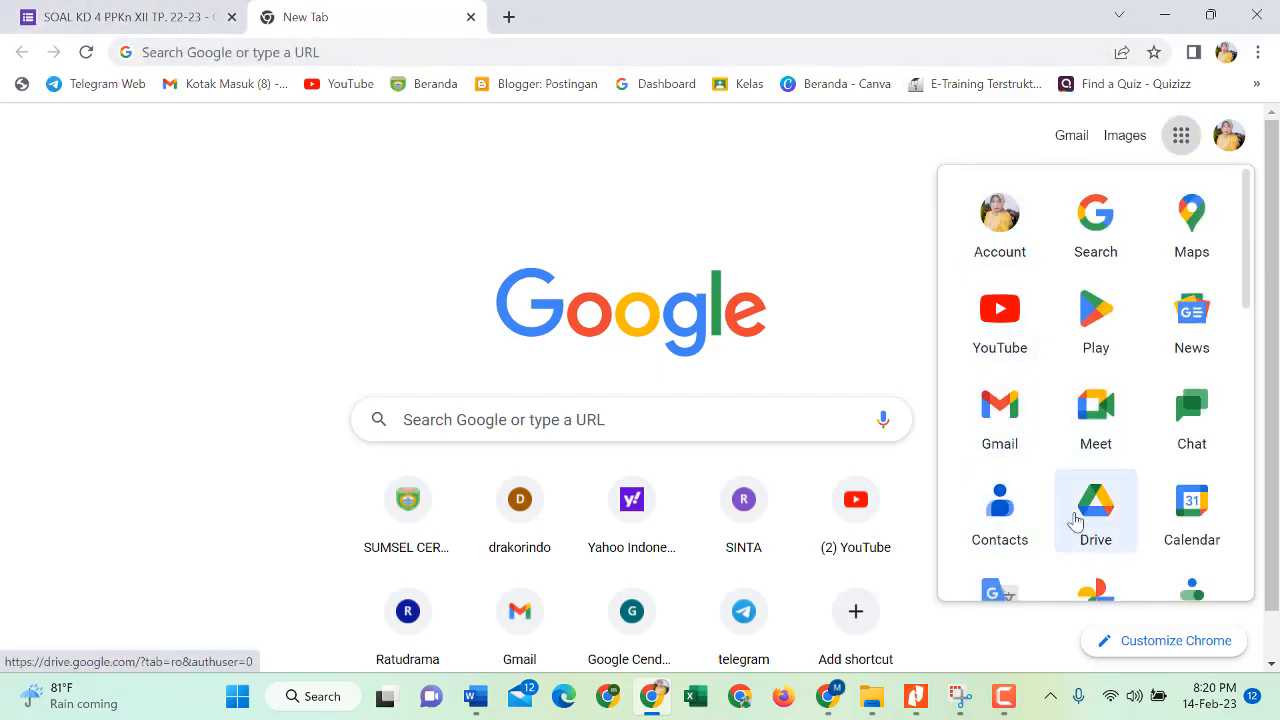
{"action": "left_click", "coordinate": [1085, 512]}
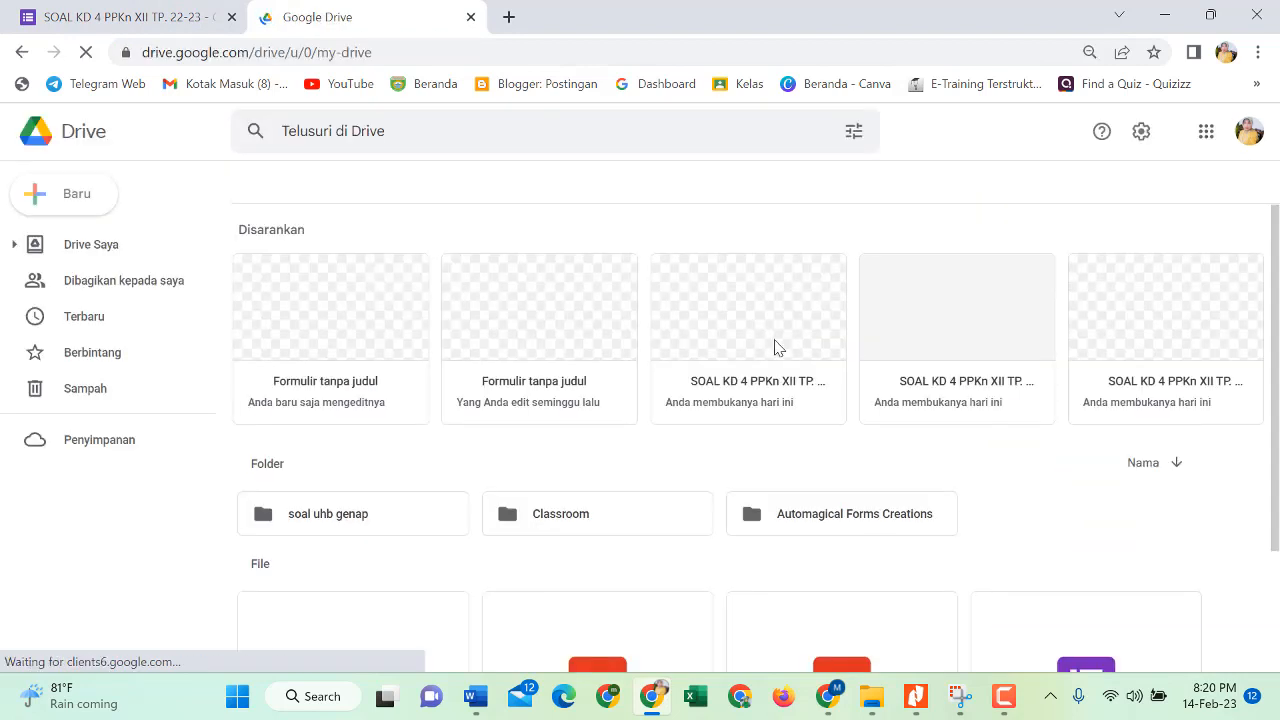
- Open the most recently edited suggested form "Formulir tanpa judul" from Drive and review its two sections
{"action": "scroll", "coordinate": [525, 505], "scroll_direction": "down", "scroll_amount": 1}
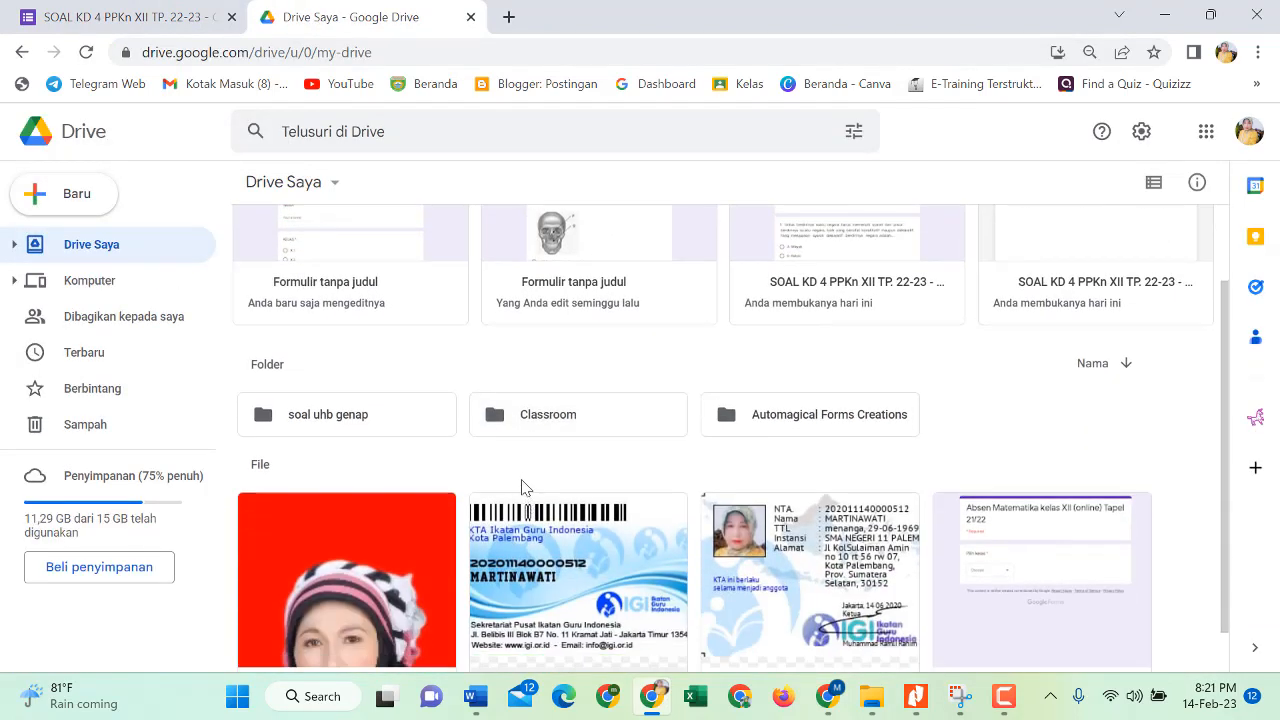
{"action": "double_click", "coordinate": [336, 294]}
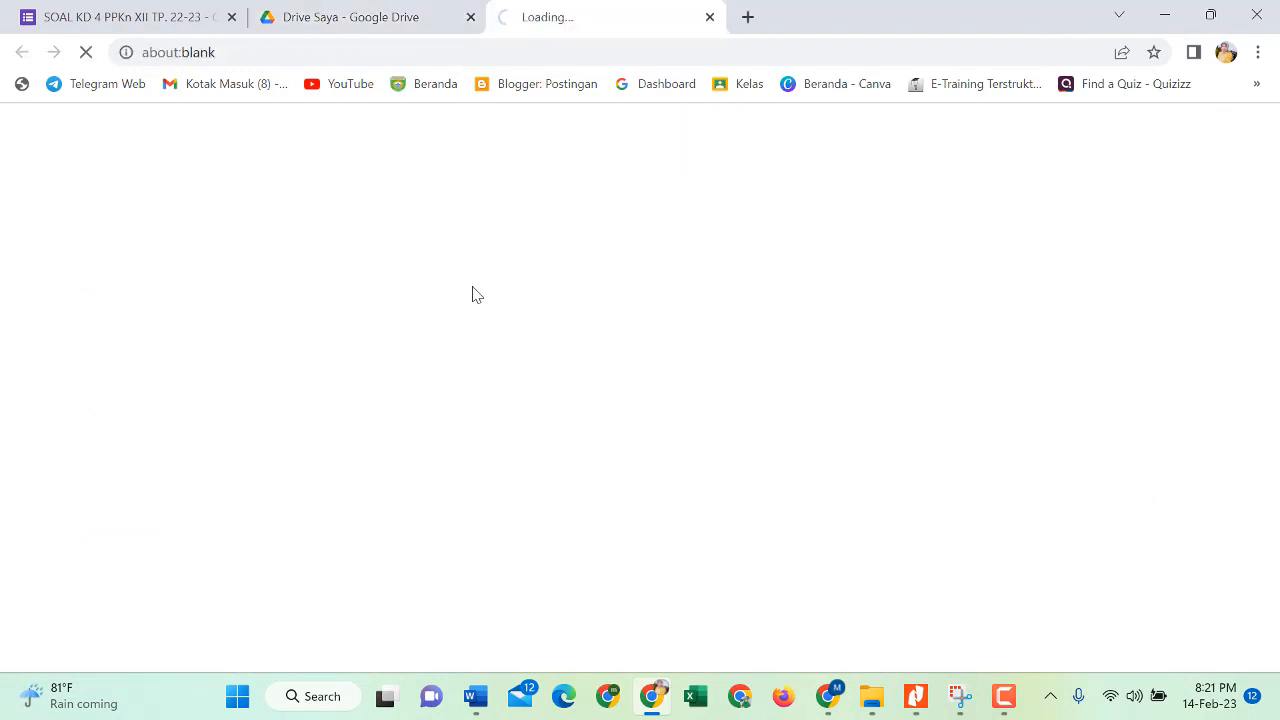
{"action": "scroll", "coordinate": [677, 382], "scroll_direction": "down", "scroll_amount": 5}
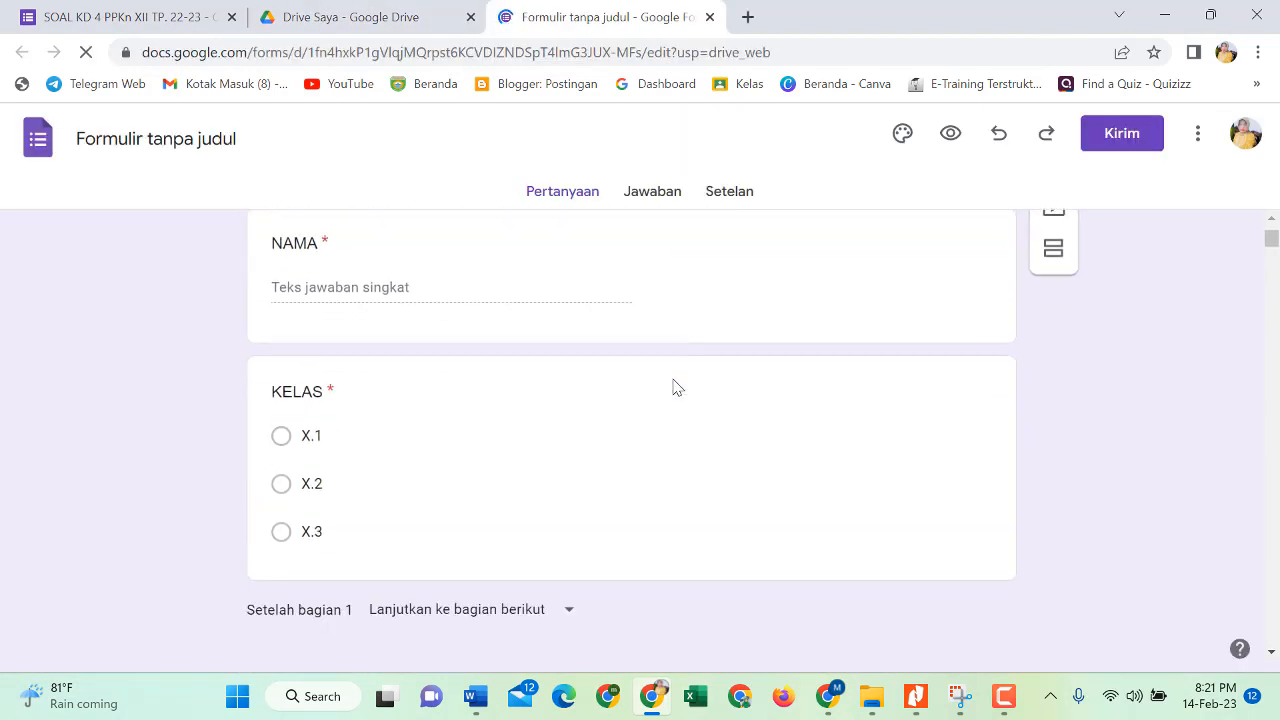
{"action": "scroll", "coordinate": [677, 385], "scroll_direction": "down", "scroll_amount": 2}
{"action": "scroll", "coordinate": [680, 390], "scroll_direction": "up", "scroll_amount": 3}
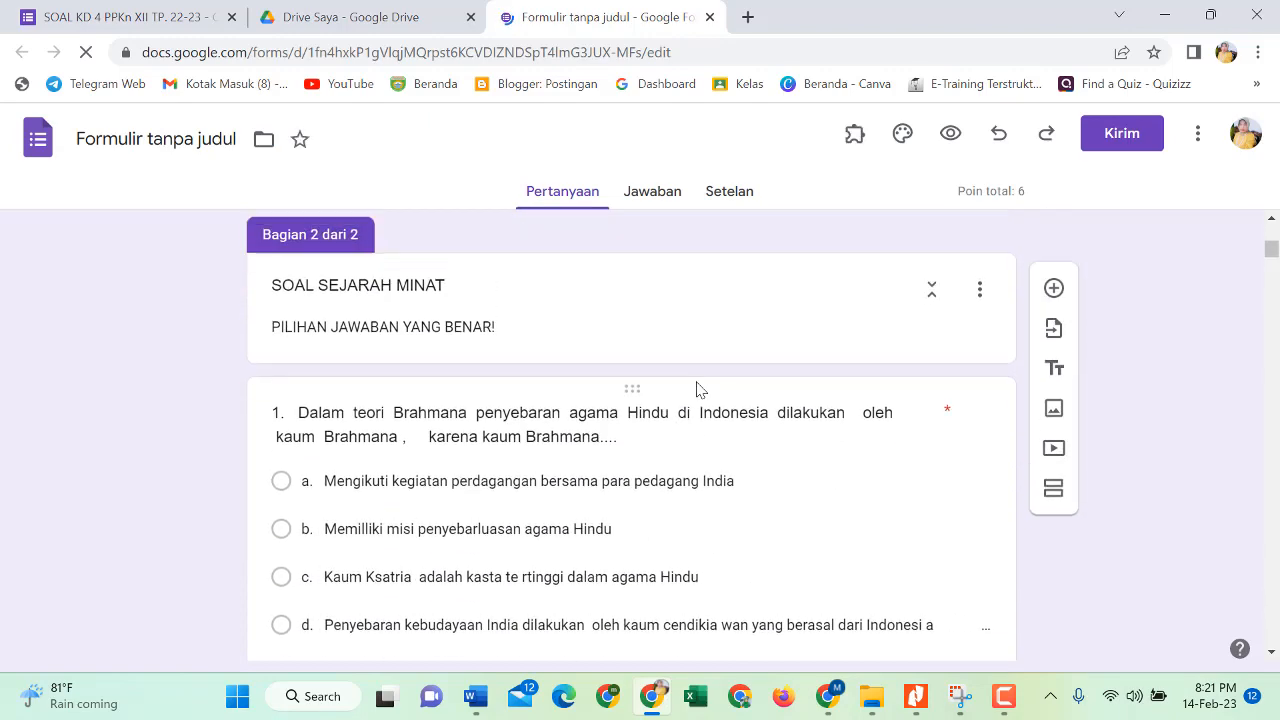
{"action": "scroll", "coordinate": [700, 391], "scroll_direction": "up", "scroll_amount": 1}
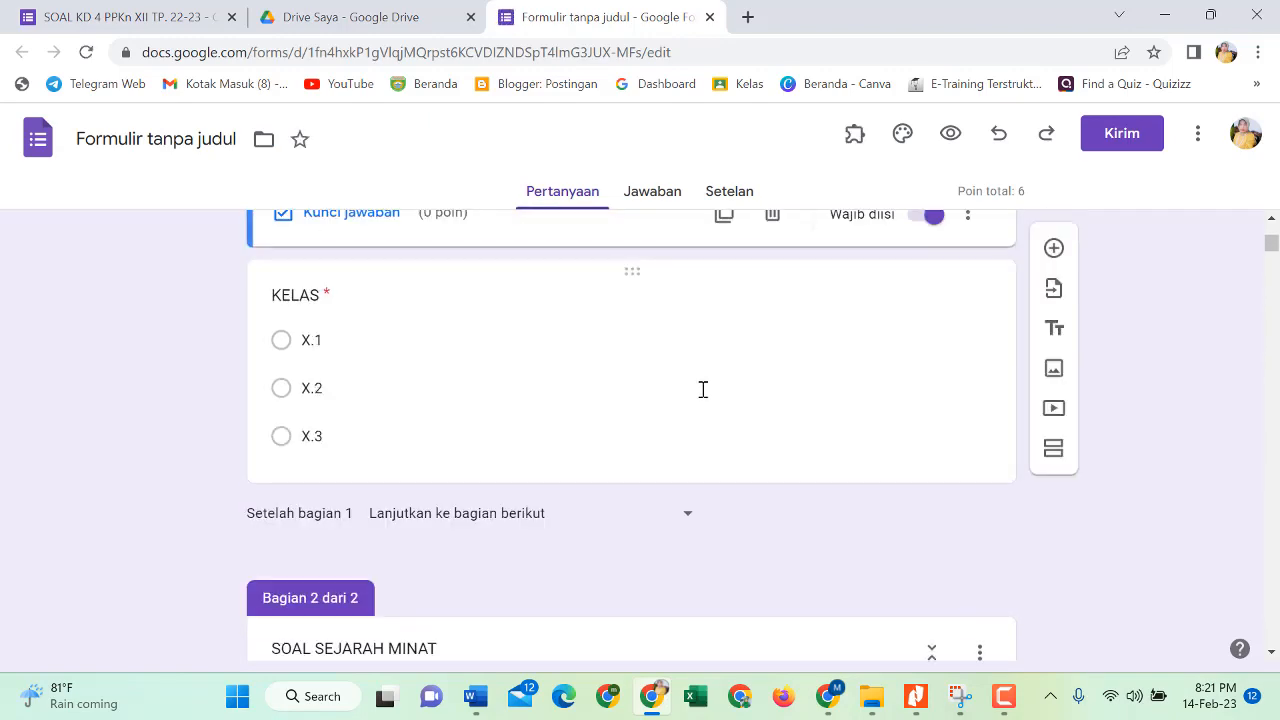
{"action": "scroll", "coordinate": [717, 395], "scroll_direction": "up", "scroll_amount": 4}
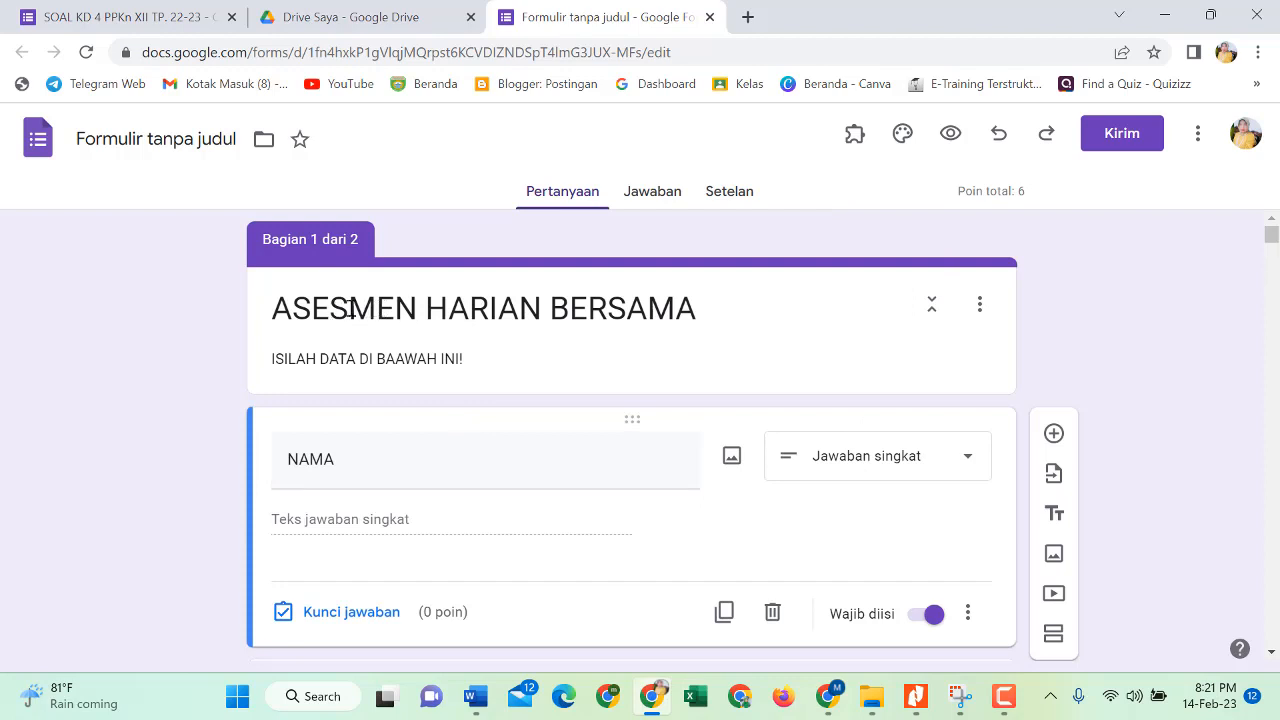
{"action": "left_click", "coordinate": [474, 290]}
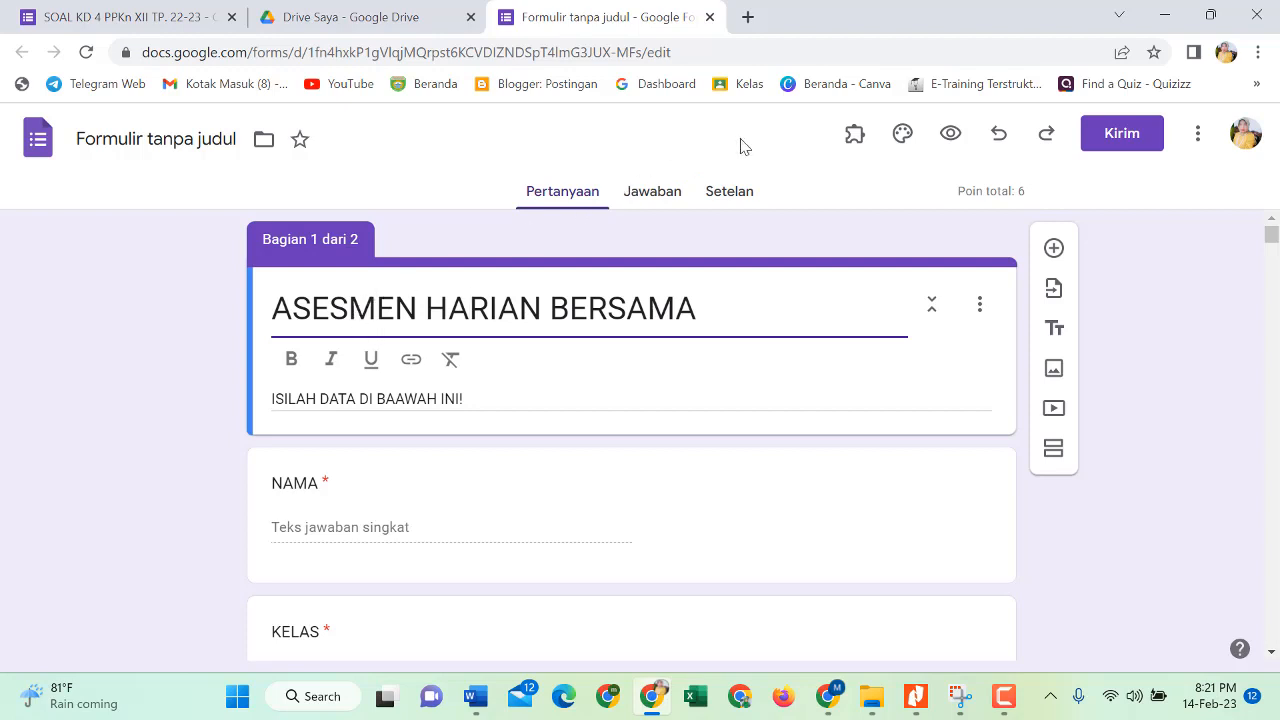
- Upload LAMBANG SMA11.png from the soal folder as the form's header image and close the theme settings
{"action": "left_click", "coordinate": [904, 141]}
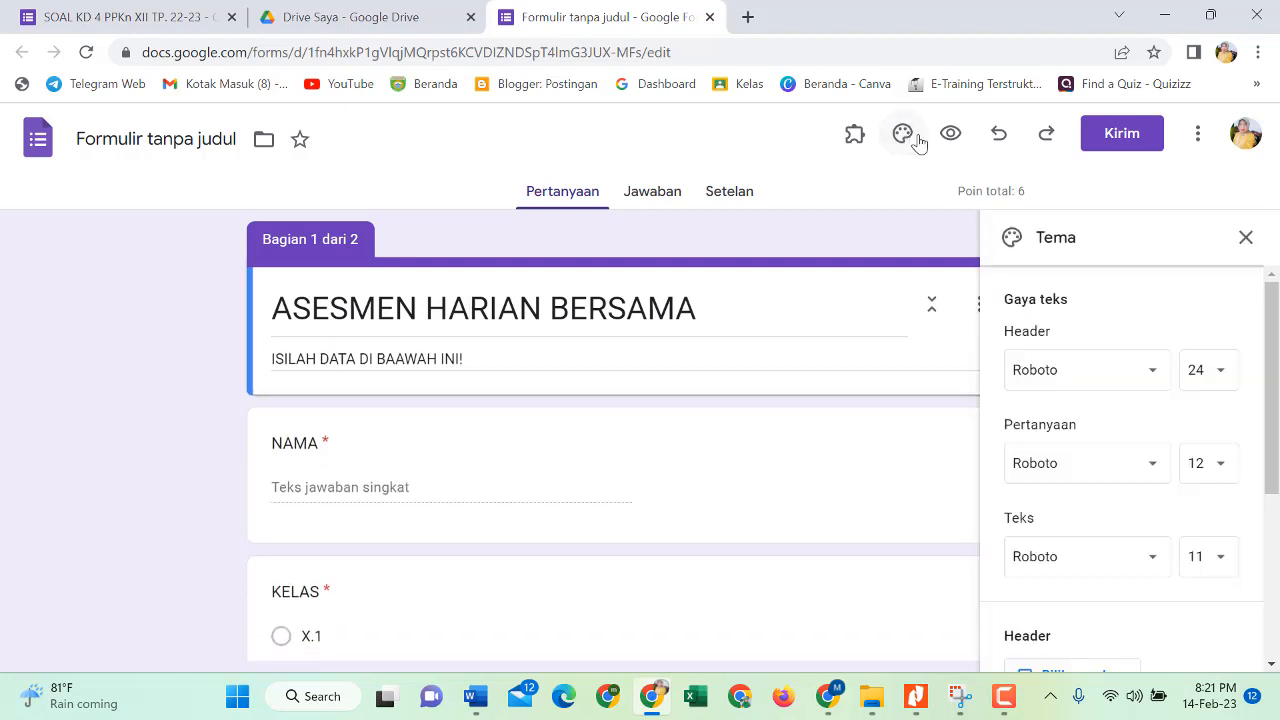
{"action": "scroll", "coordinate": [1100, 380], "scroll_direction": "down", "scroll_amount": 2}
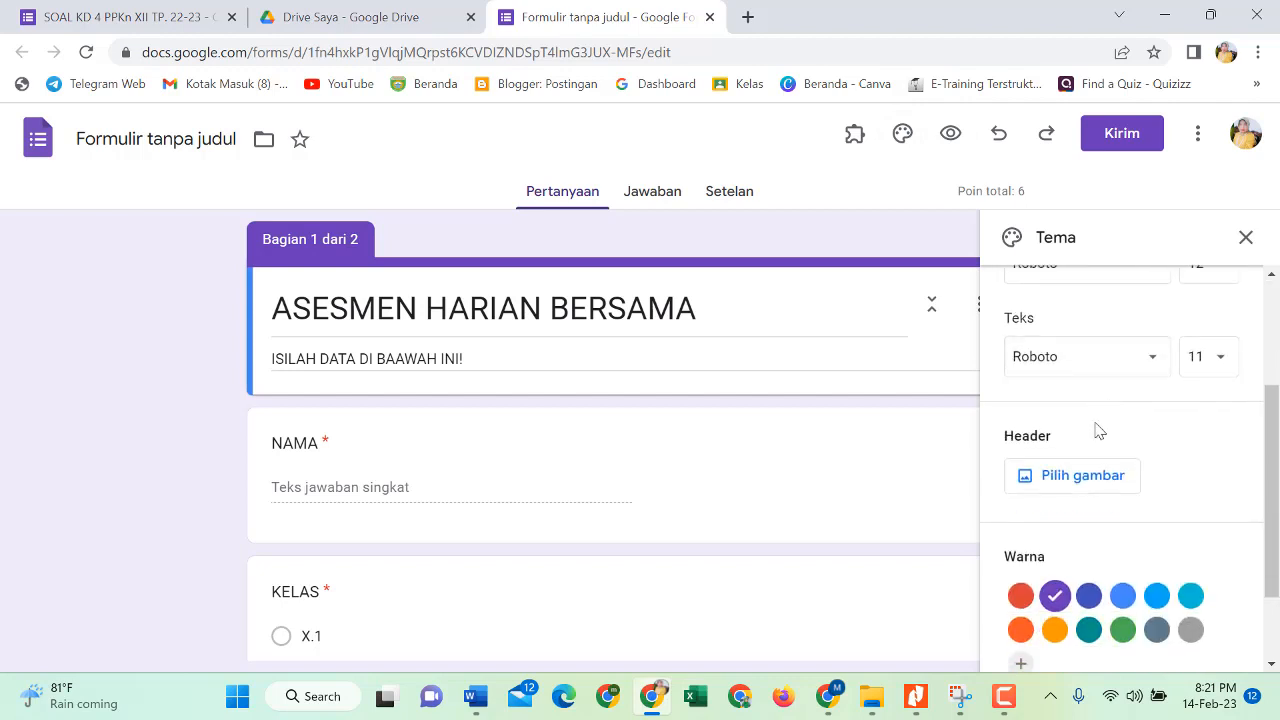
{"action": "left_click", "coordinate": [1074, 488]}
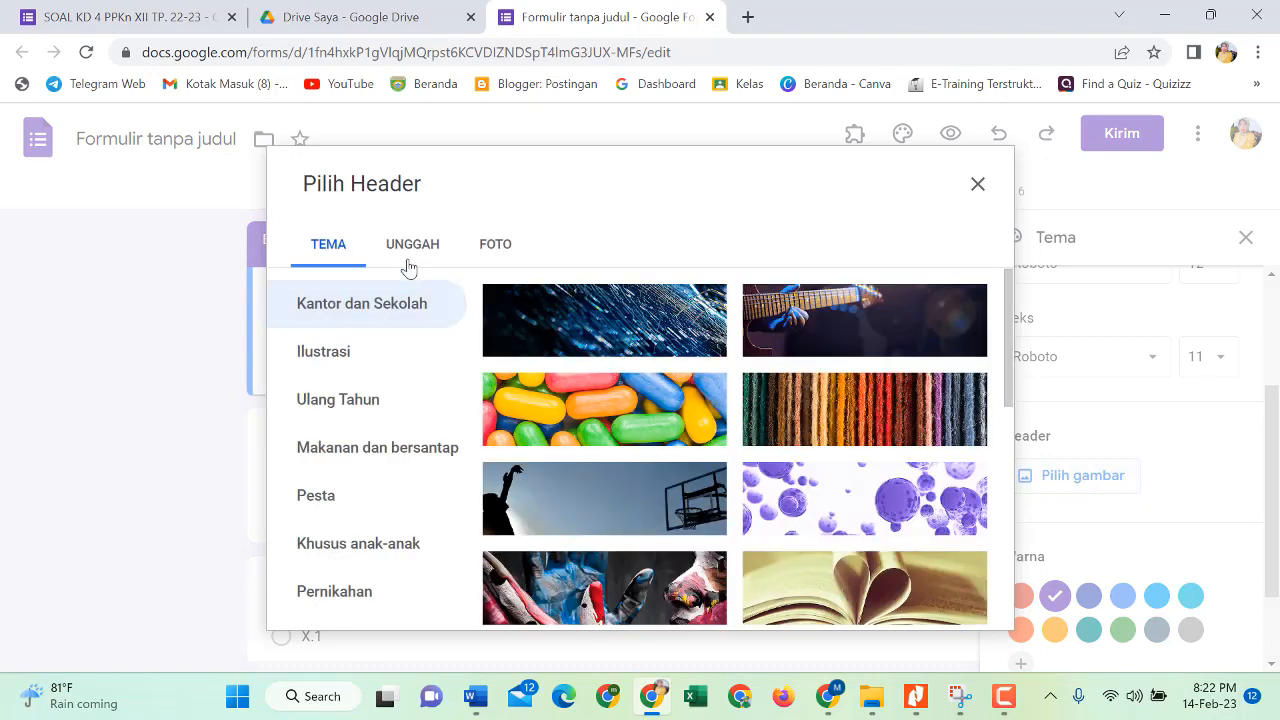
{"action": "left_click", "coordinate": [415, 255]}
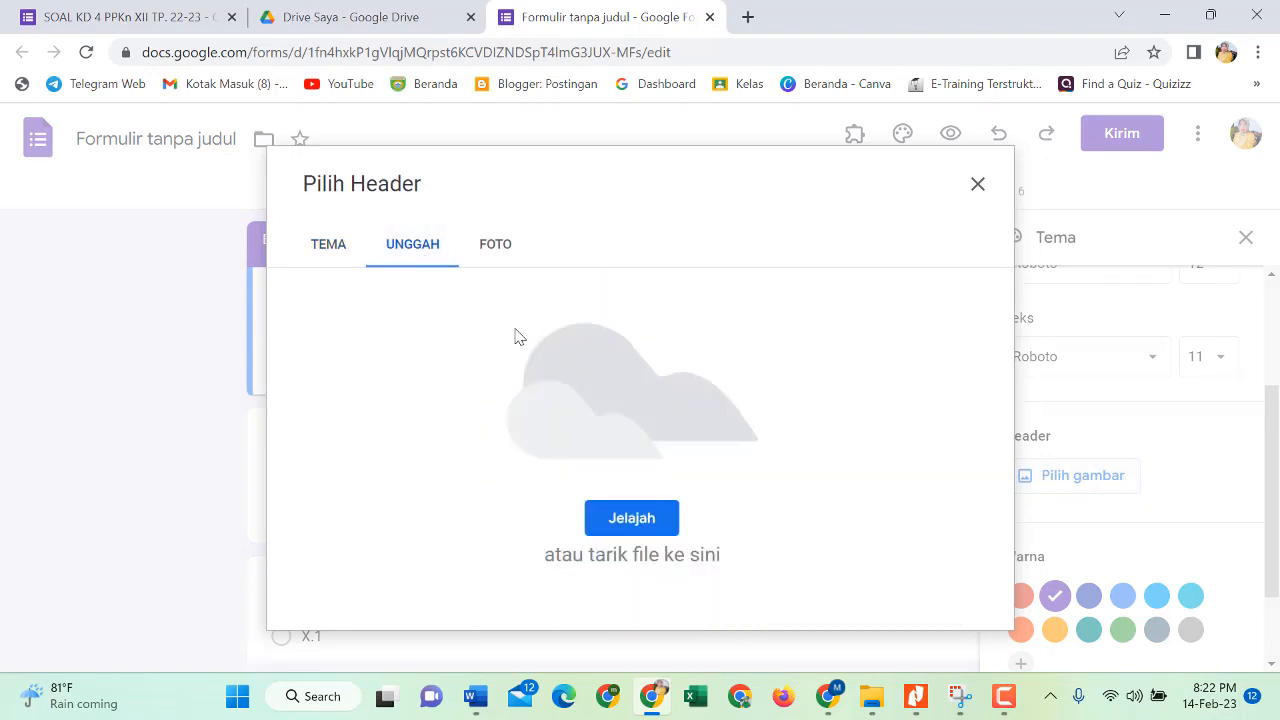
{"action": "left_click", "coordinate": [632, 518]}
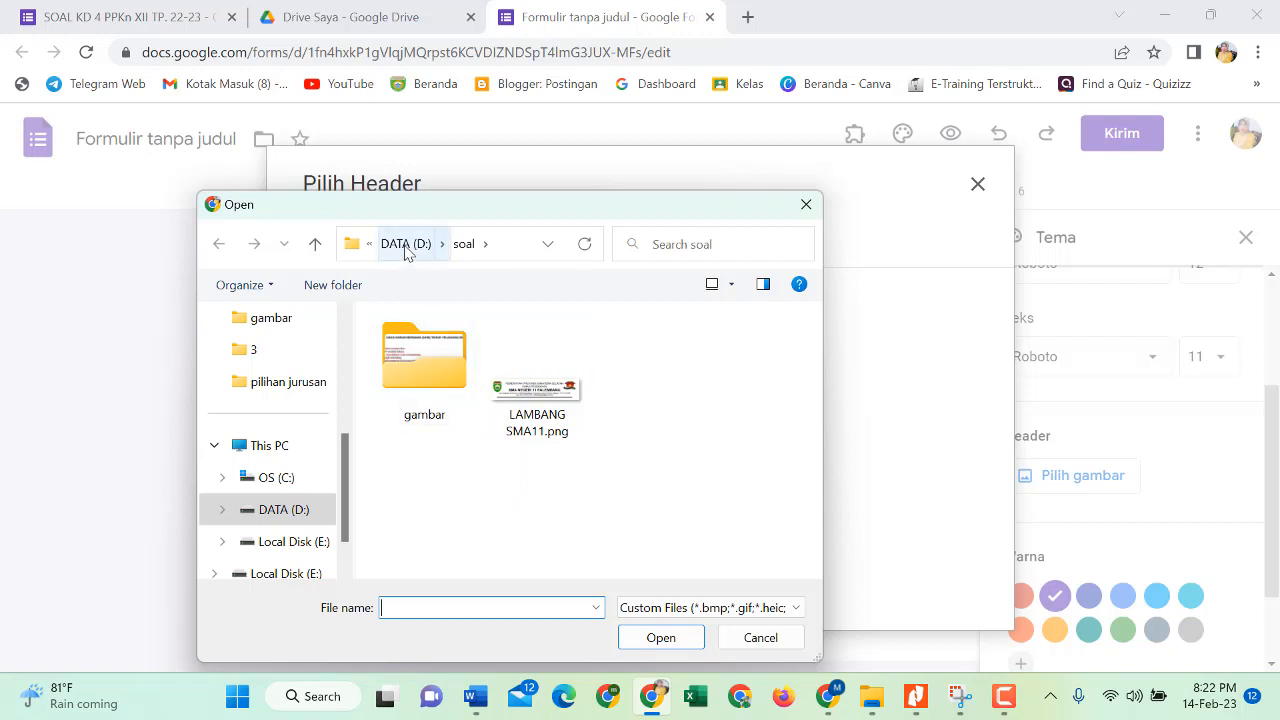
{"action": "left_click", "coordinate": [545, 412]}
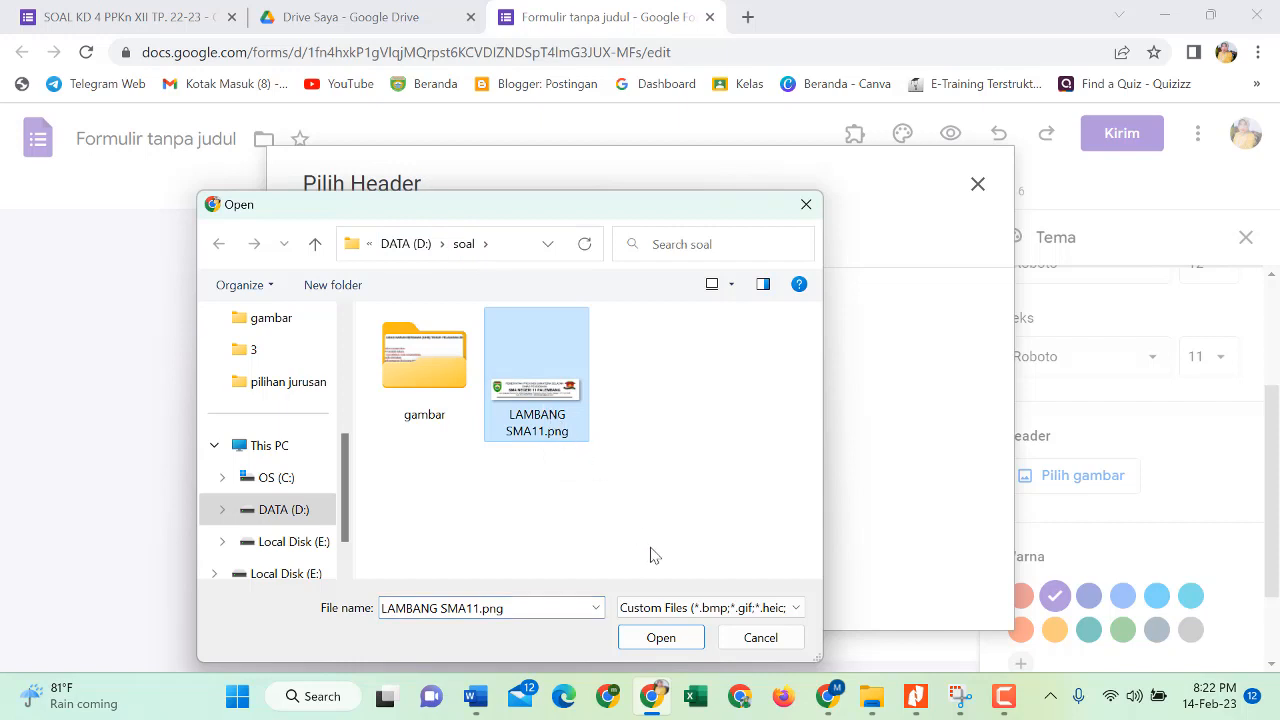
{"action": "left_click", "coordinate": [662, 638]}
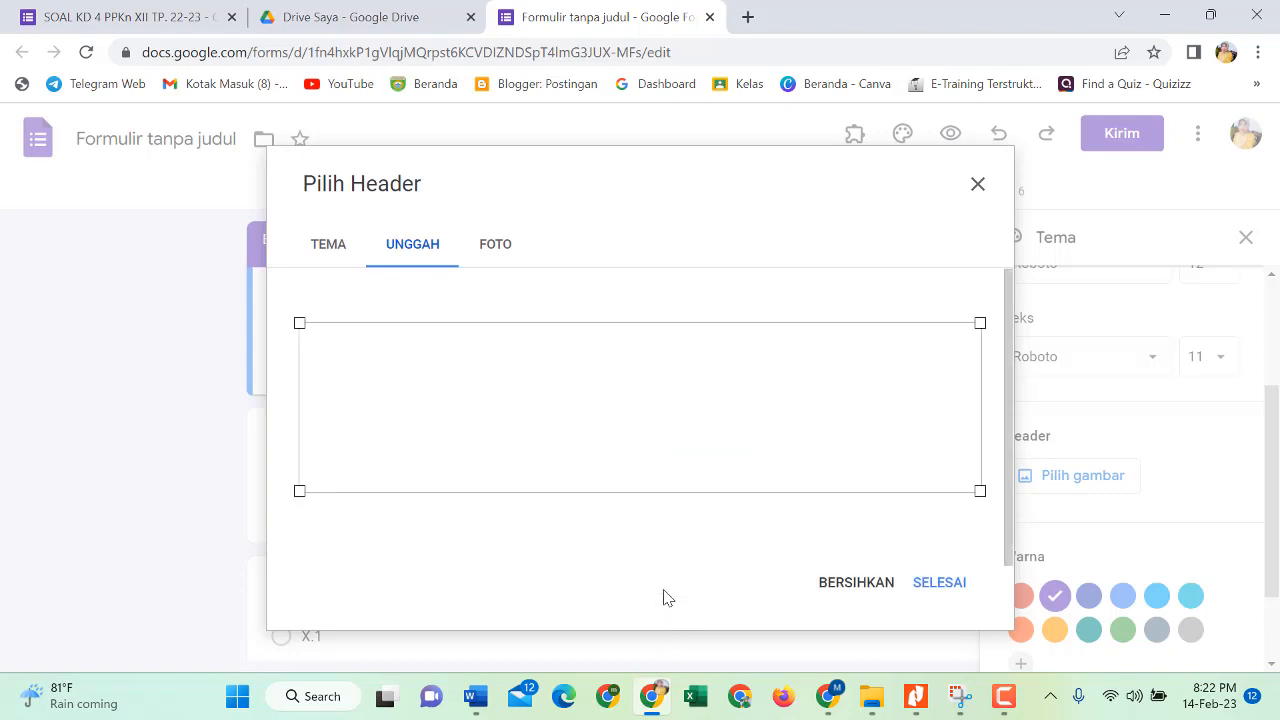
{"action": "left_click", "coordinate": [953, 587]}
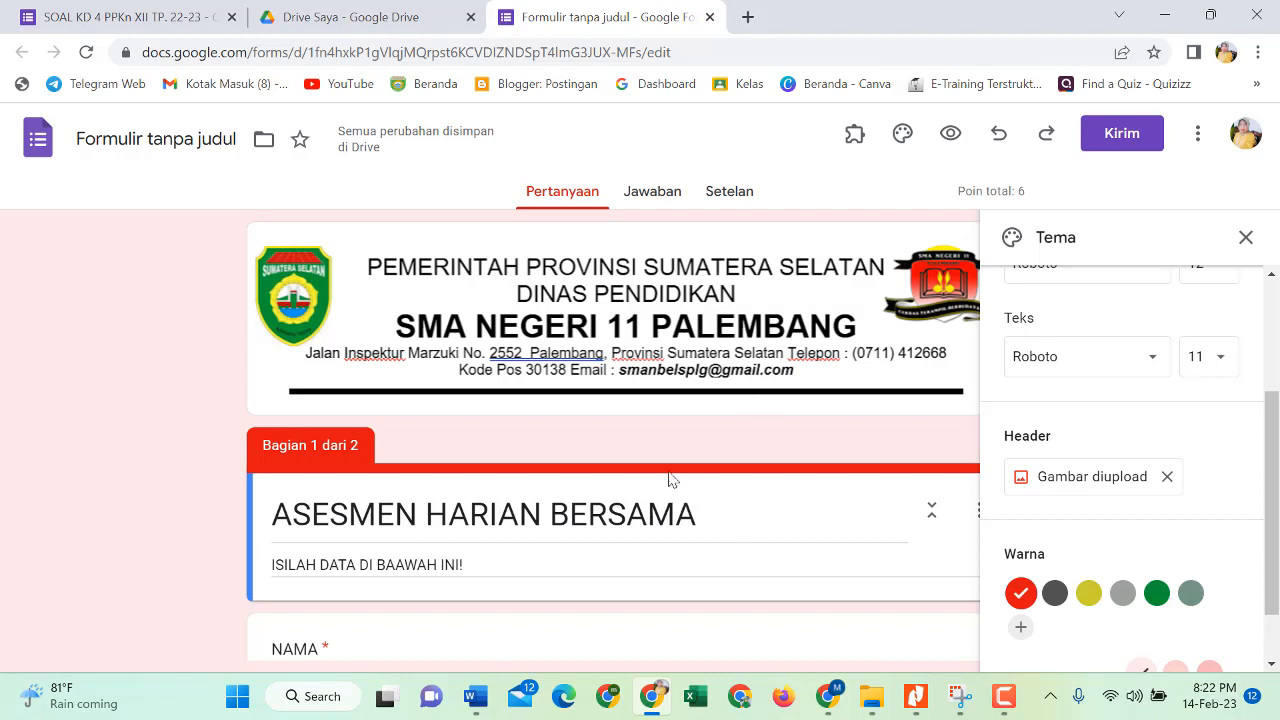
{"action": "scroll", "coordinate": [751, 349], "scroll_direction": "down", "scroll_amount": 1}
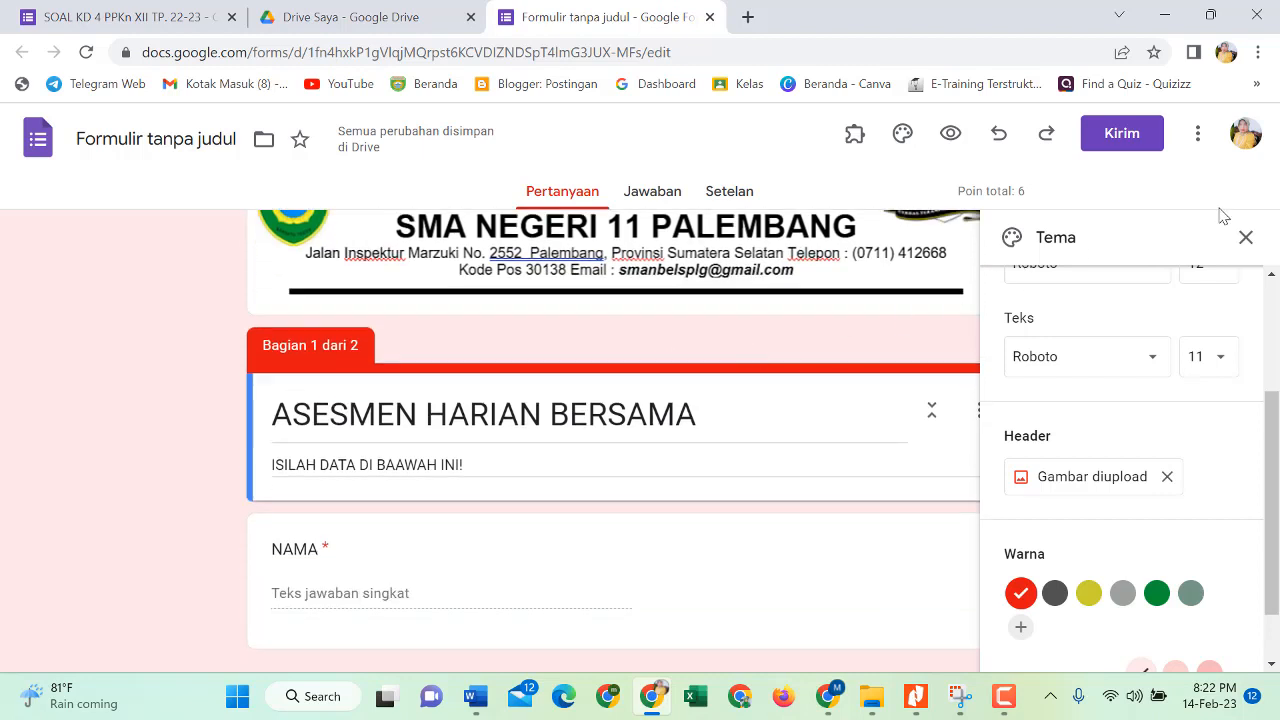
{"action": "left_click", "coordinate": [1246, 238]}
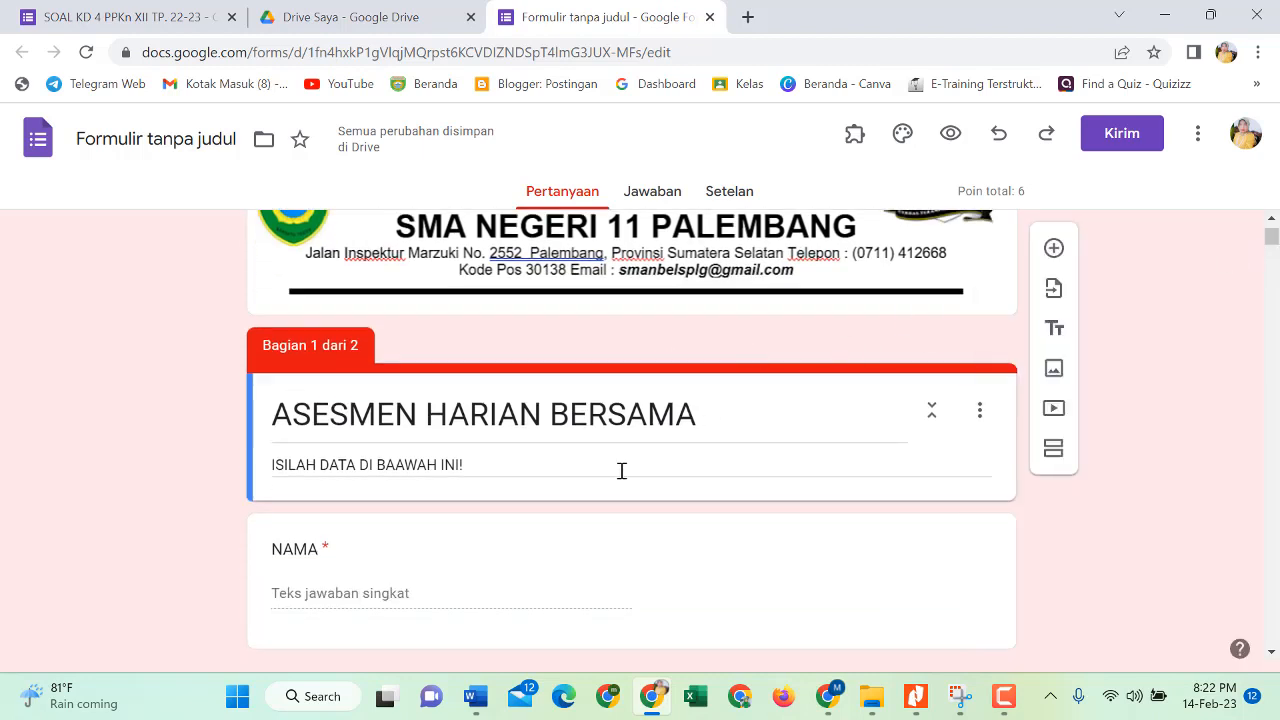
{"action": "scroll", "coordinate": [474, 549], "scroll_direction": "up", "scroll_amount": 1}
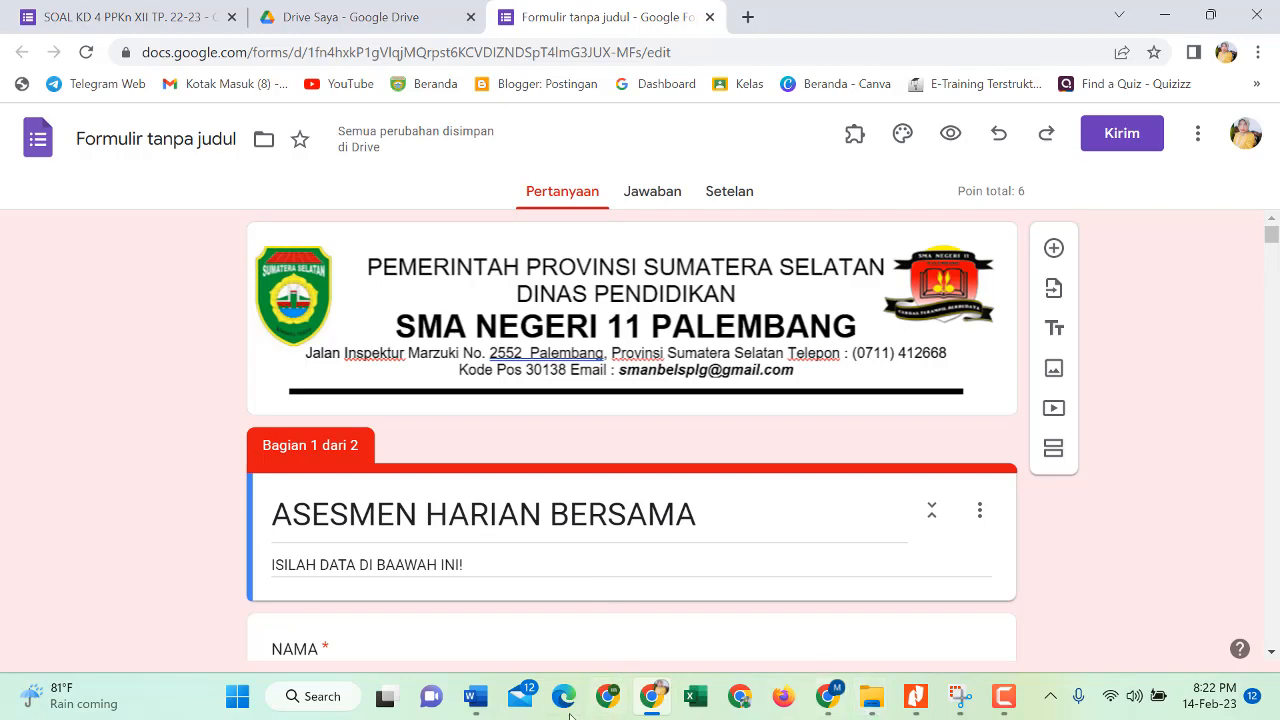
- Switch to UHB.doc in Word and copy the heading "ASESMEN TENGAH SEMESTER (ATS) GENAP TAHUN PELAJARAN 2022/2023"
{"action": "mouse_move", "coordinate": [476, 708]}
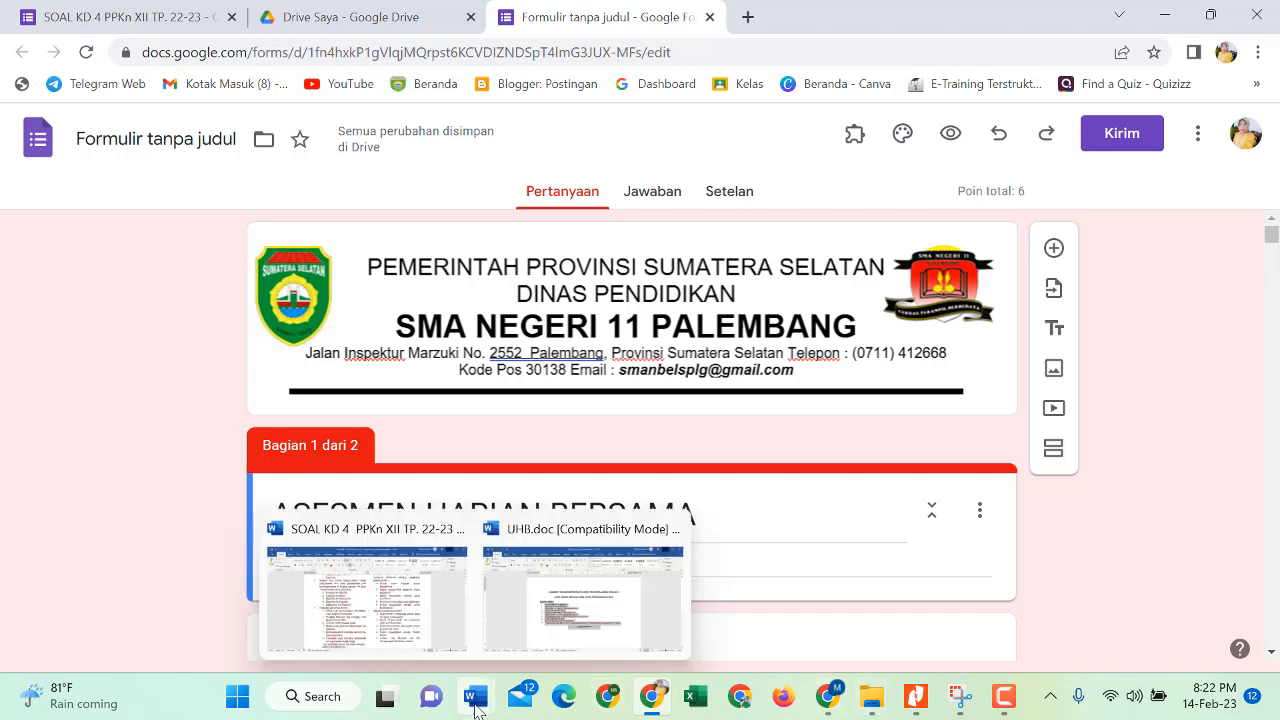
{"action": "left_click", "coordinate": [530, 605]}
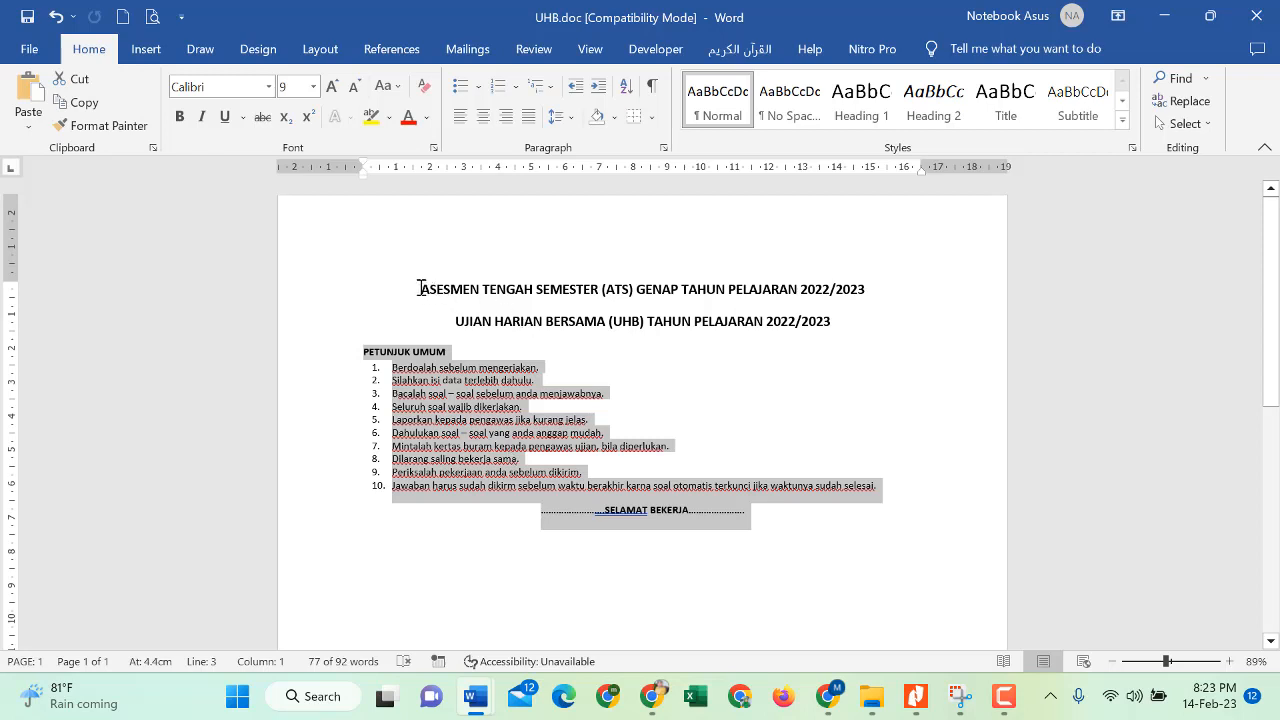
{"action": "left_click_drag", "start_coordinate": [421, 289], "coordinate": [866, 297]}
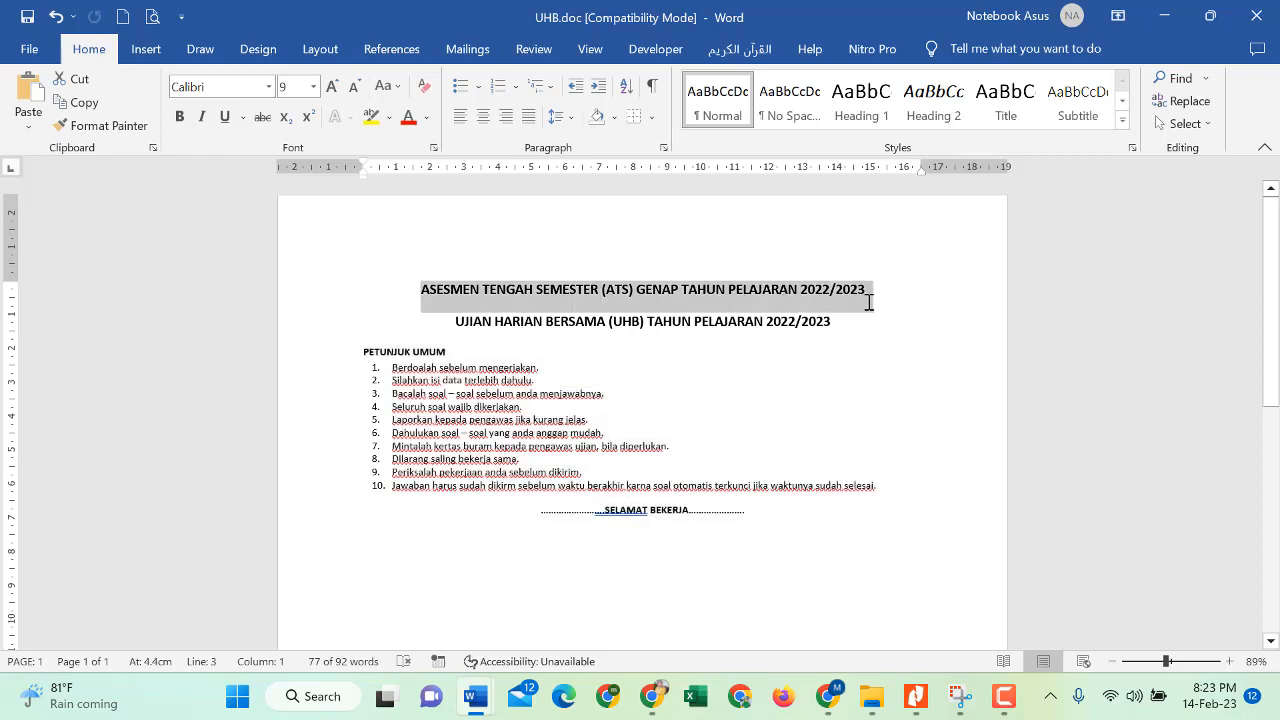
{"action": "right_click", "coordinate": [777, 300]}
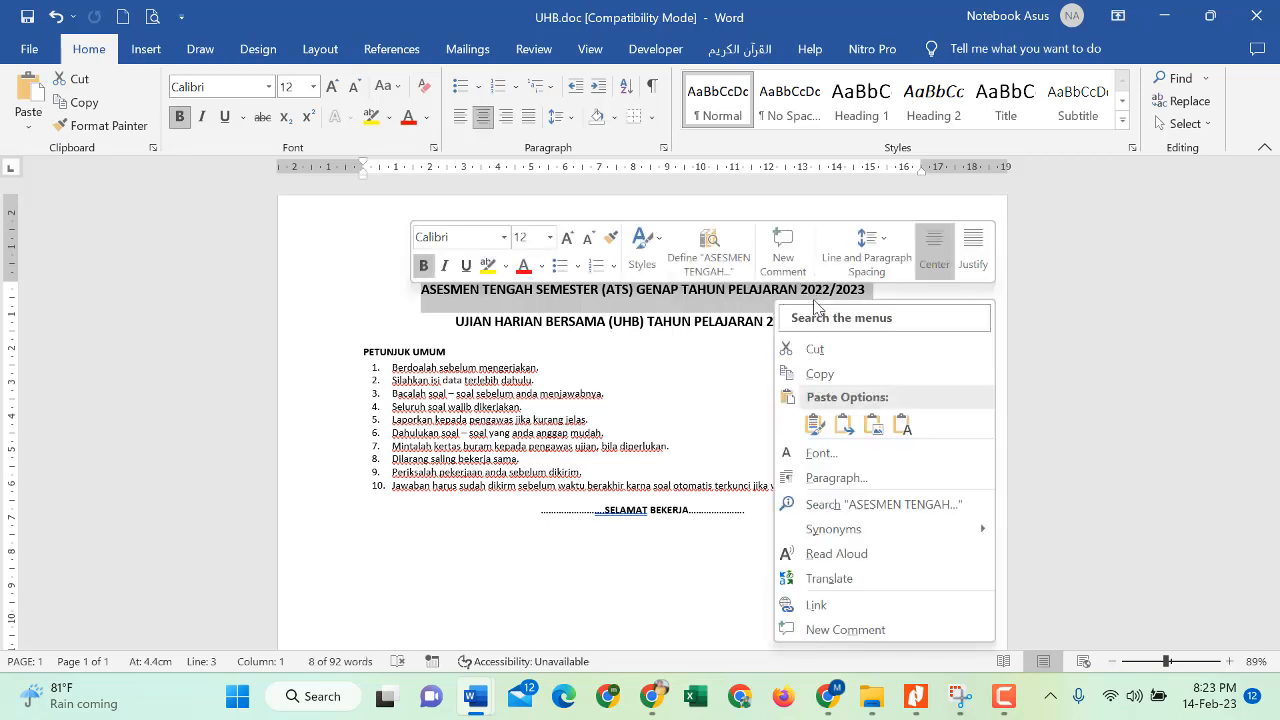
{"action": "left_click", "coordinate": [812, 374]}
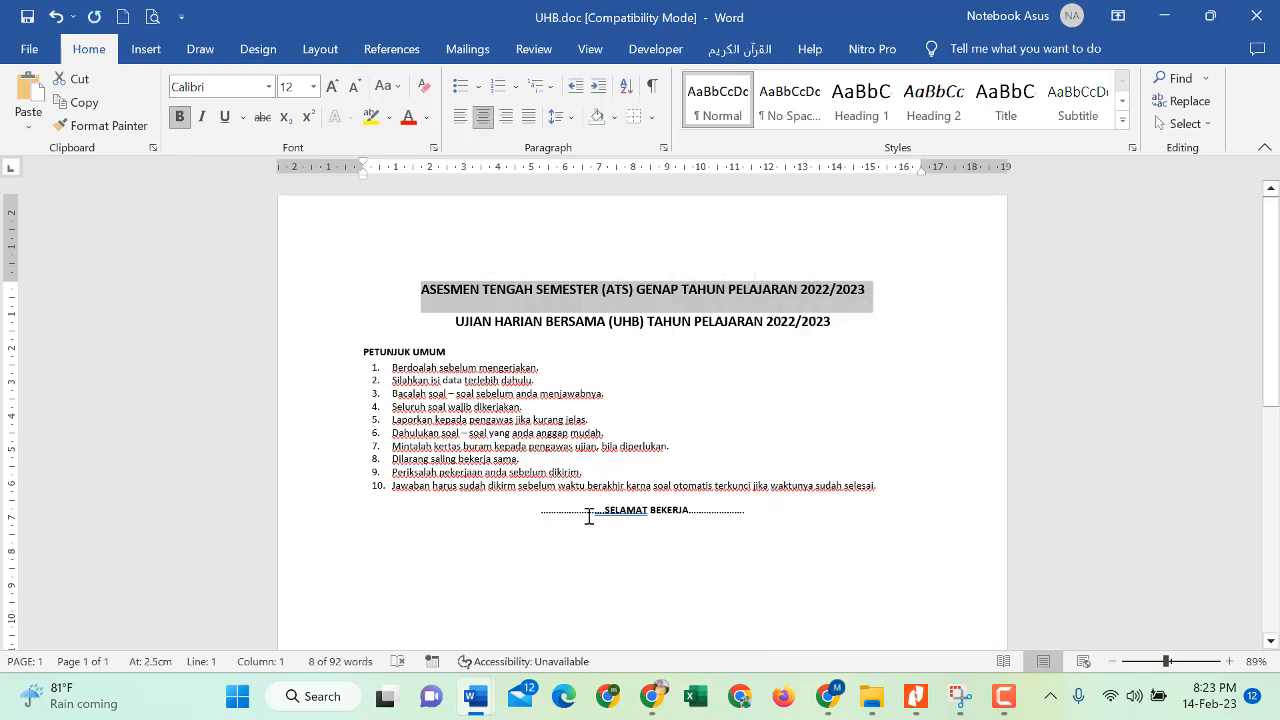
- Return to the form in Chrome and replace its title "ASESMEN HARIAN BERSAMA" with the copied heading as plain text
{"action": "left_click", "coordinate": [652, 697]}
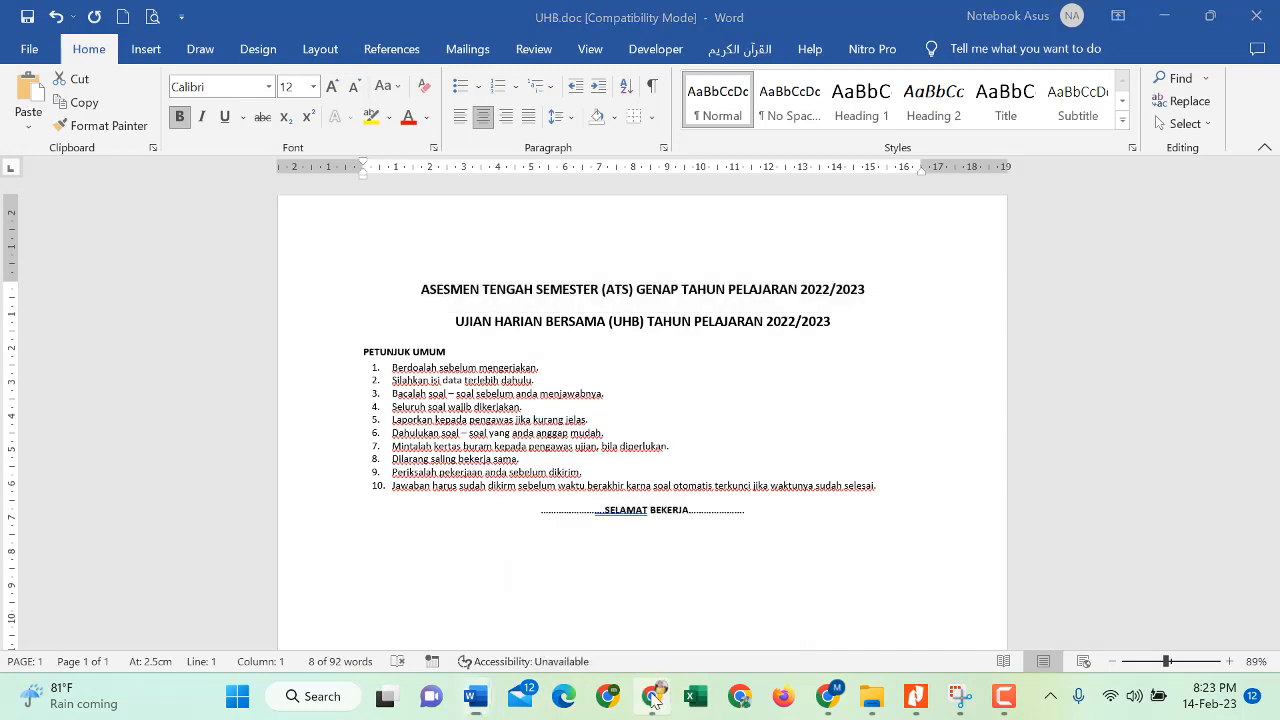
{"action": "scroll", "coordinate": [600, 590], "scroll_direction": "down", "scroll_amount": 2}
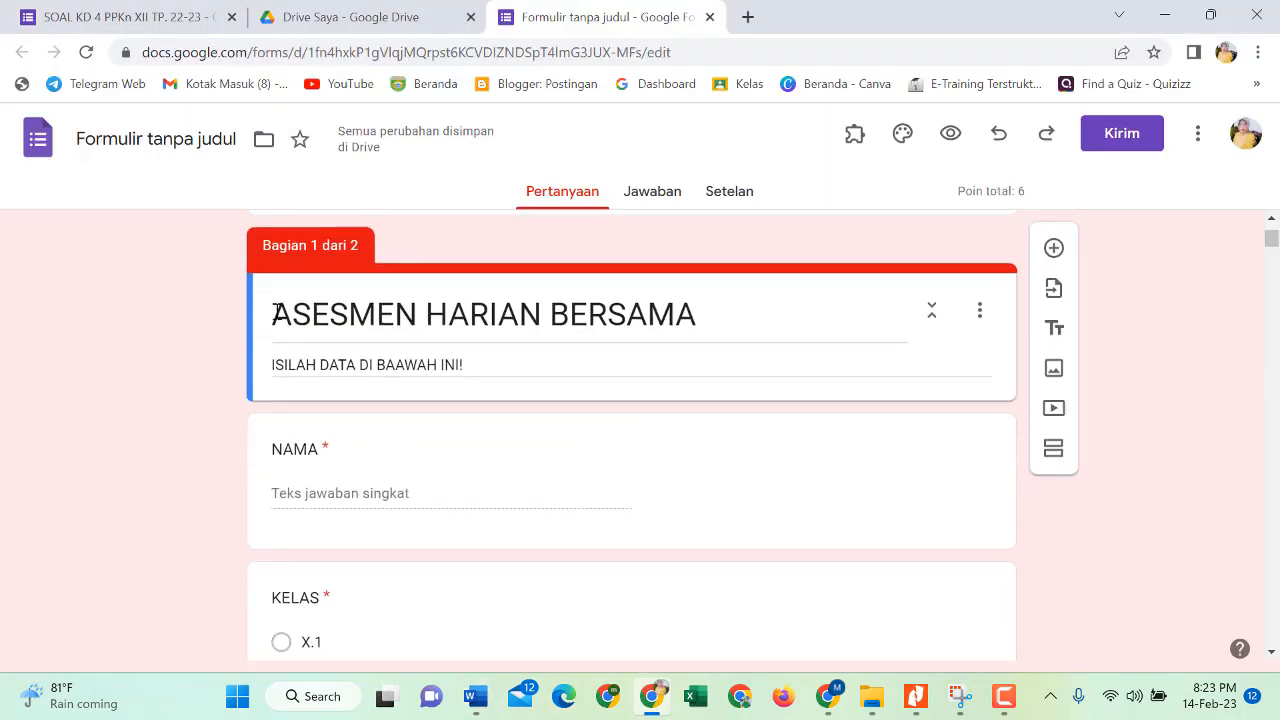
{"action": "left_click_drag", "start_coordinate": [274, 313], "coordinate": [707, 333]}
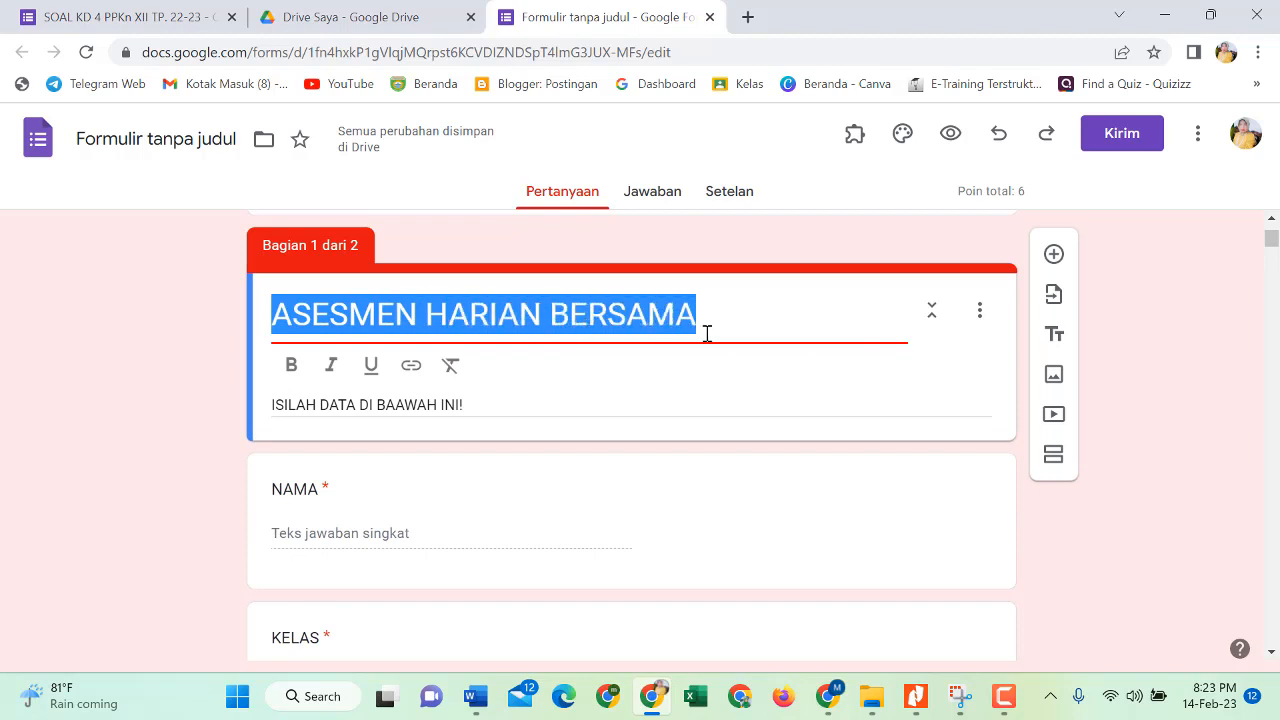
{"action": "right_click", "coordinate": [543, 314]}
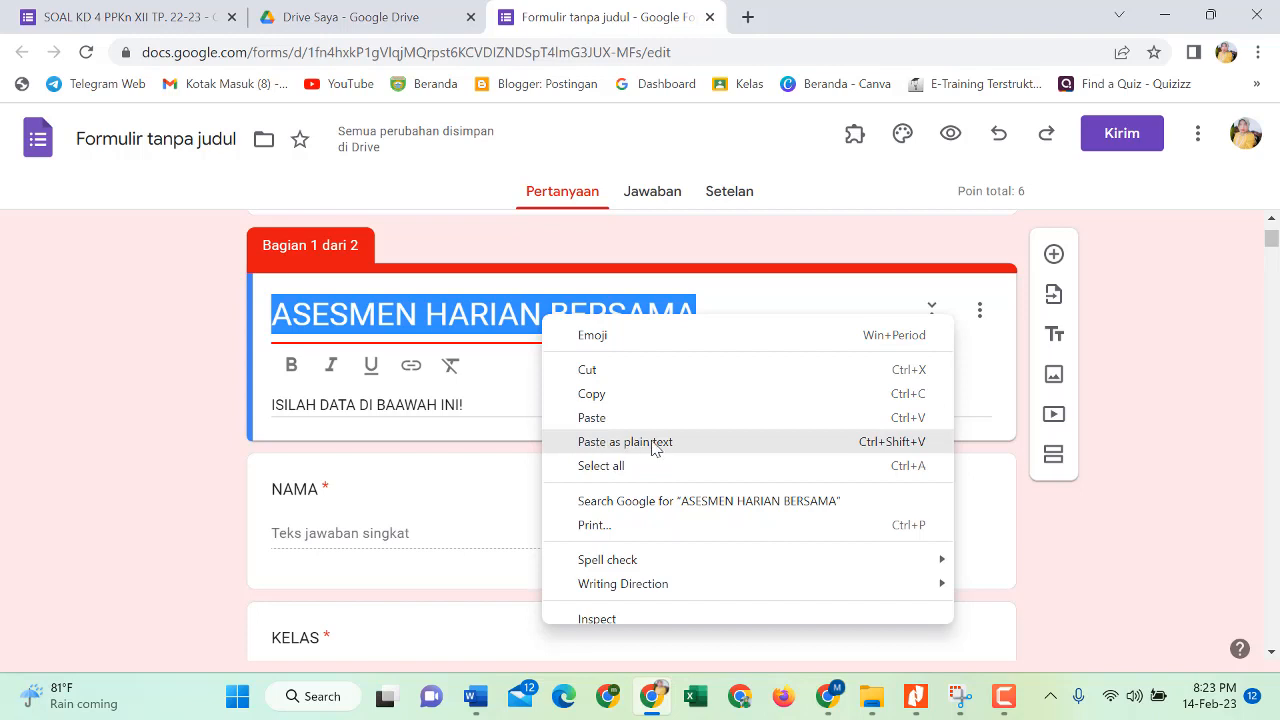
{"action": "left_click", "coordinate": [616, 442]}
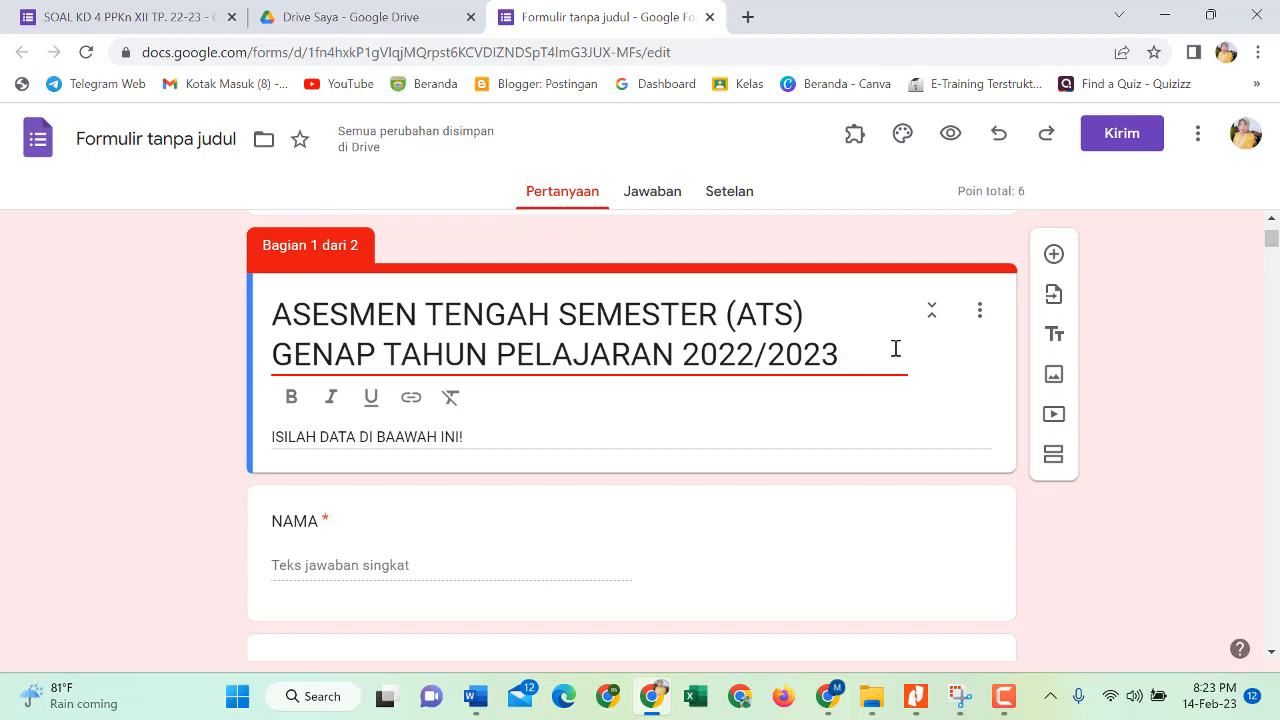
- Append "MAPEL MATEMATIKA WAJIB" to the end of the form title
{"action": "type", "text": "MAPE"}
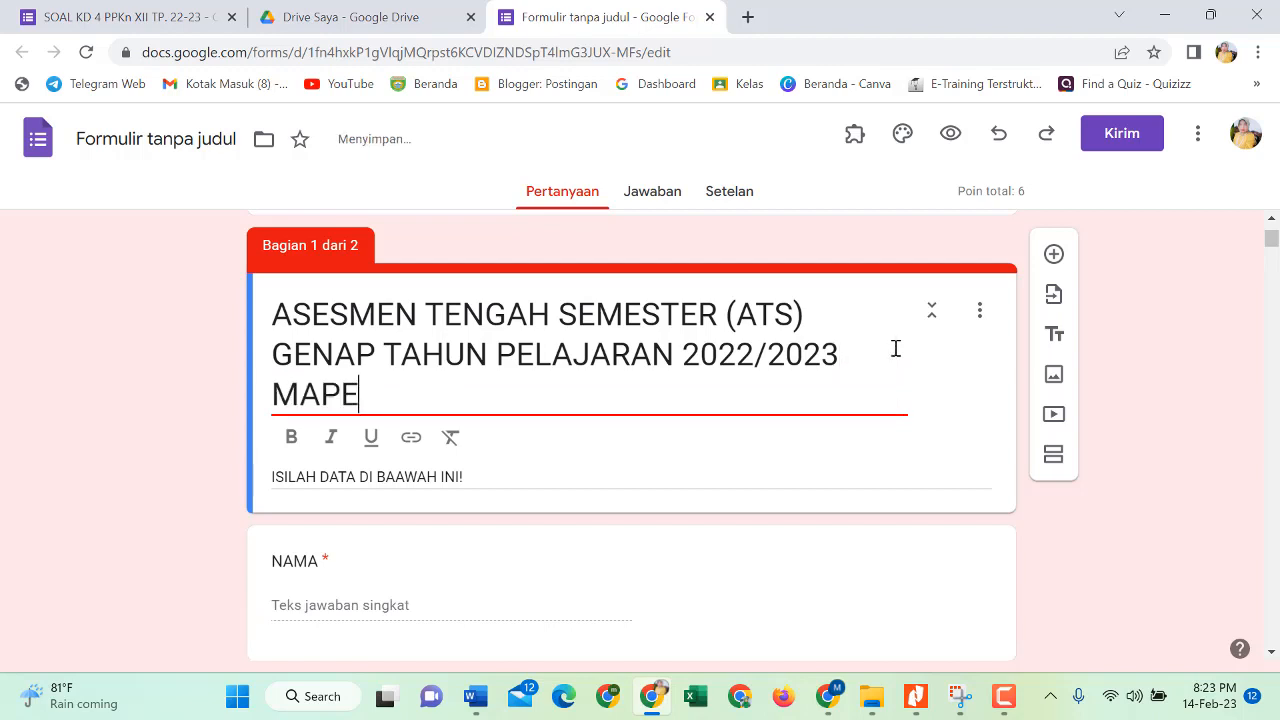
{"action": "type", "text": "L MAT"}
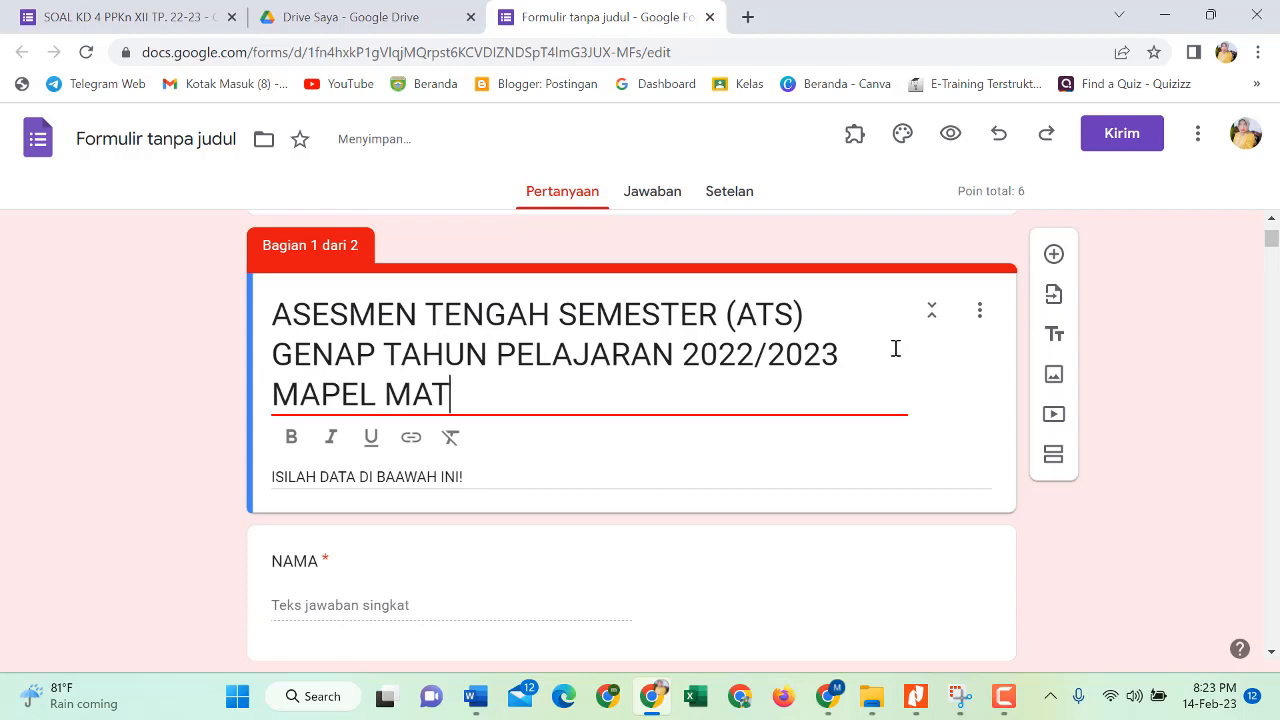
{"action": "type", "text": "EMATIKA"}
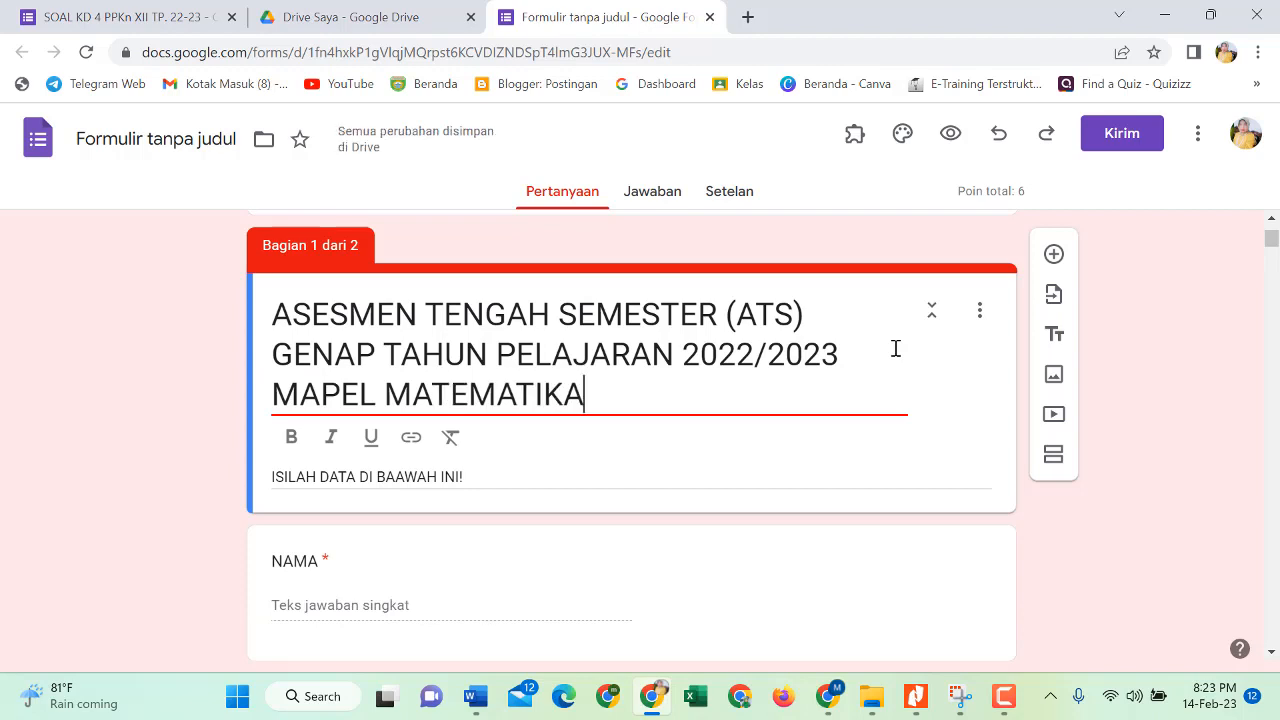
{"action": "type", "text": " WAJIB"}
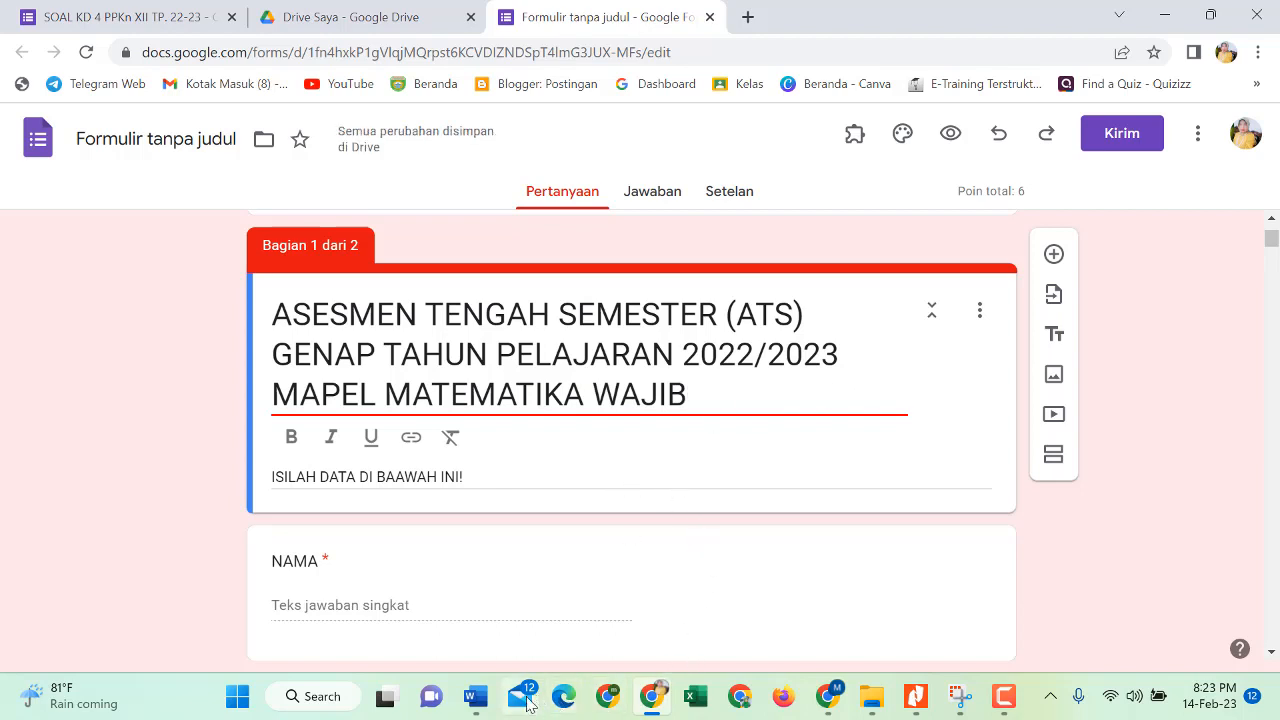
- Switch to UHB.doc in Word and copy the instructions from "PETUNJUK UMUM" through "SELAMAT BEKERJA"
{"action": "left_click", "coordinate": [475, 696]}
{"action": "left_click", "coordinate": [586, 577]}
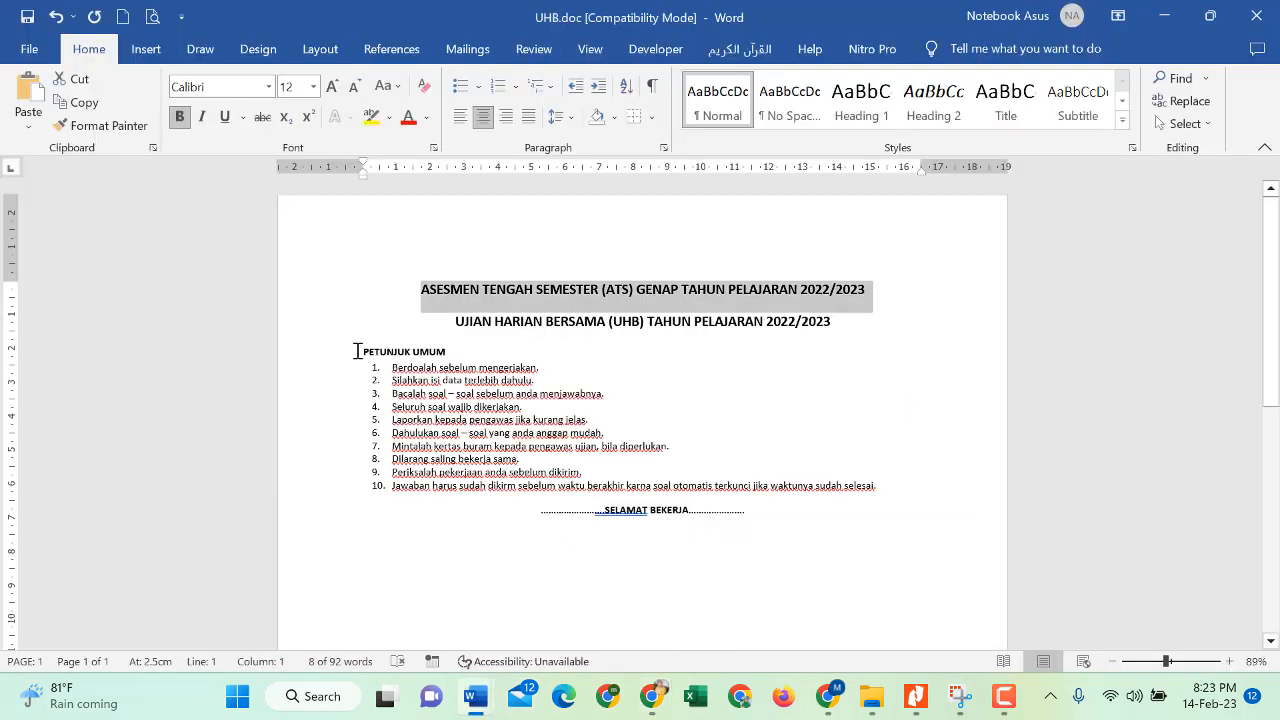
{"action": "left_click_drag", "start_coordinate": [357, 351], "coordinate": [769, 522]}
{"action": "right_click", "coordinate": [498, 432]}
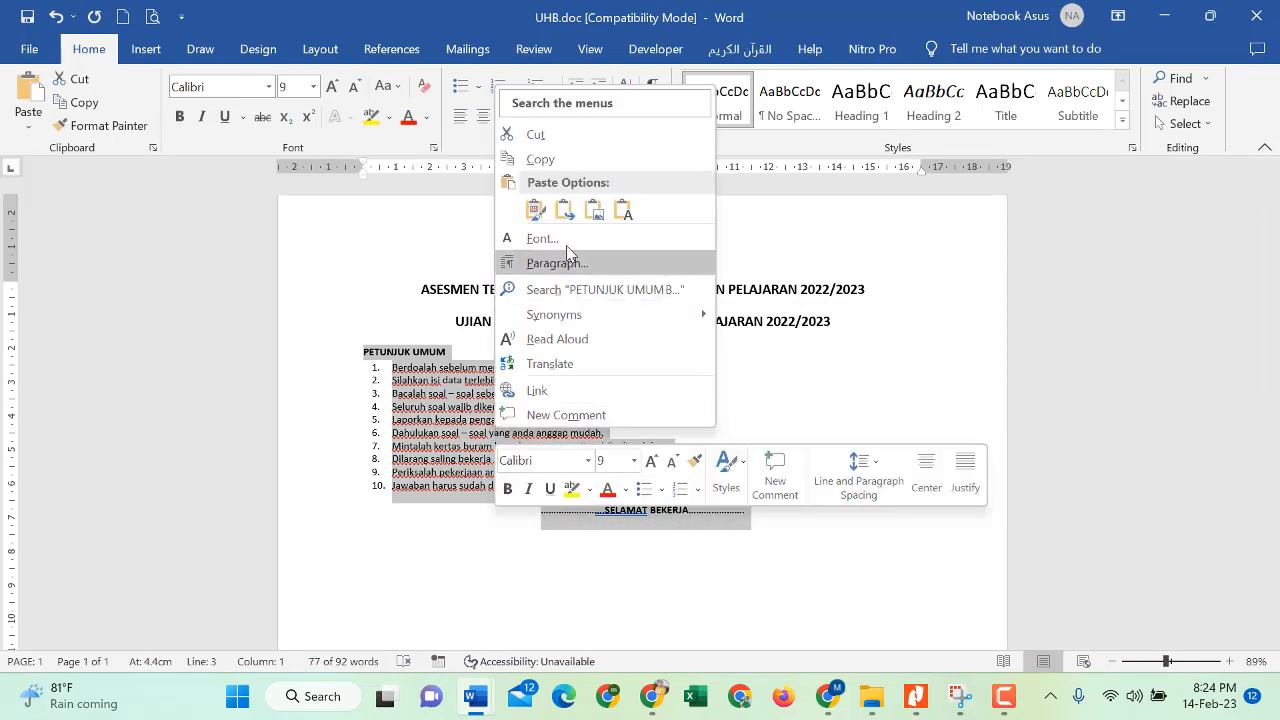
{"action": "left_click", "coordinate": [553, 160]}
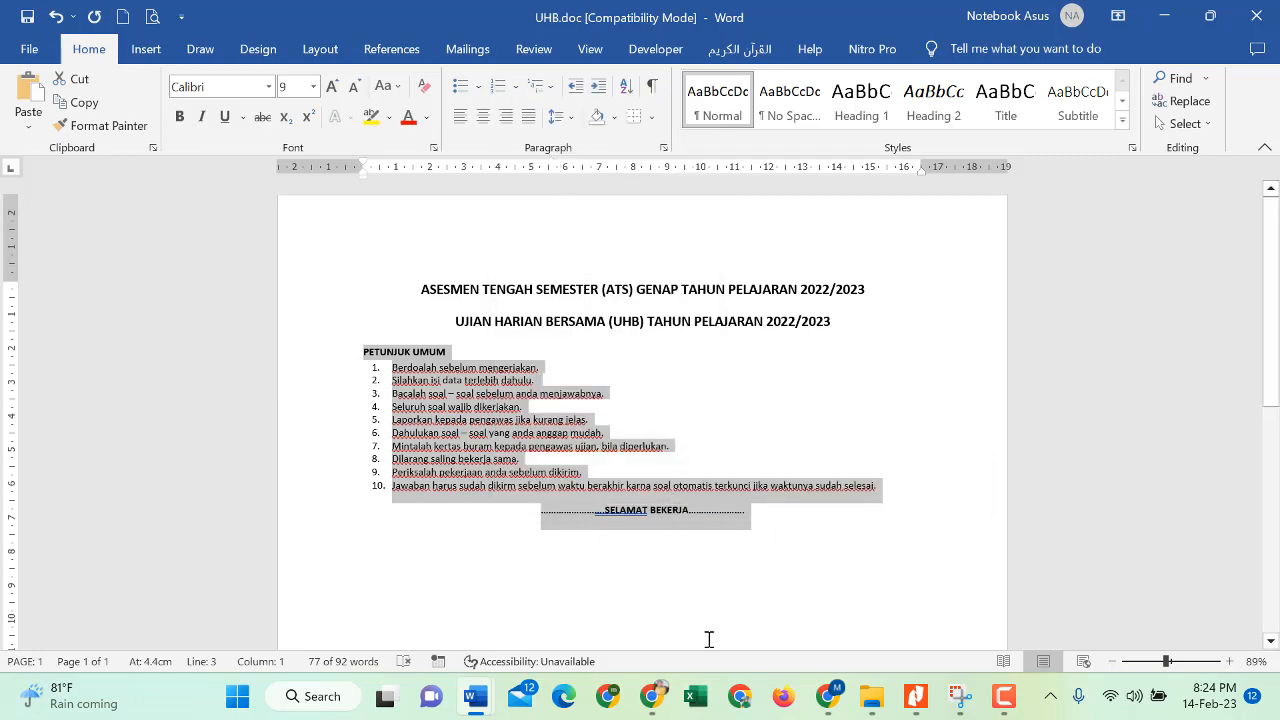
- Return to the form in Chrome and replace the description "ISILAH DATA DI BAAWAH INI!" with the copied instructions as plain text
{"action": "left_click", "coordinate": [651, 696]}
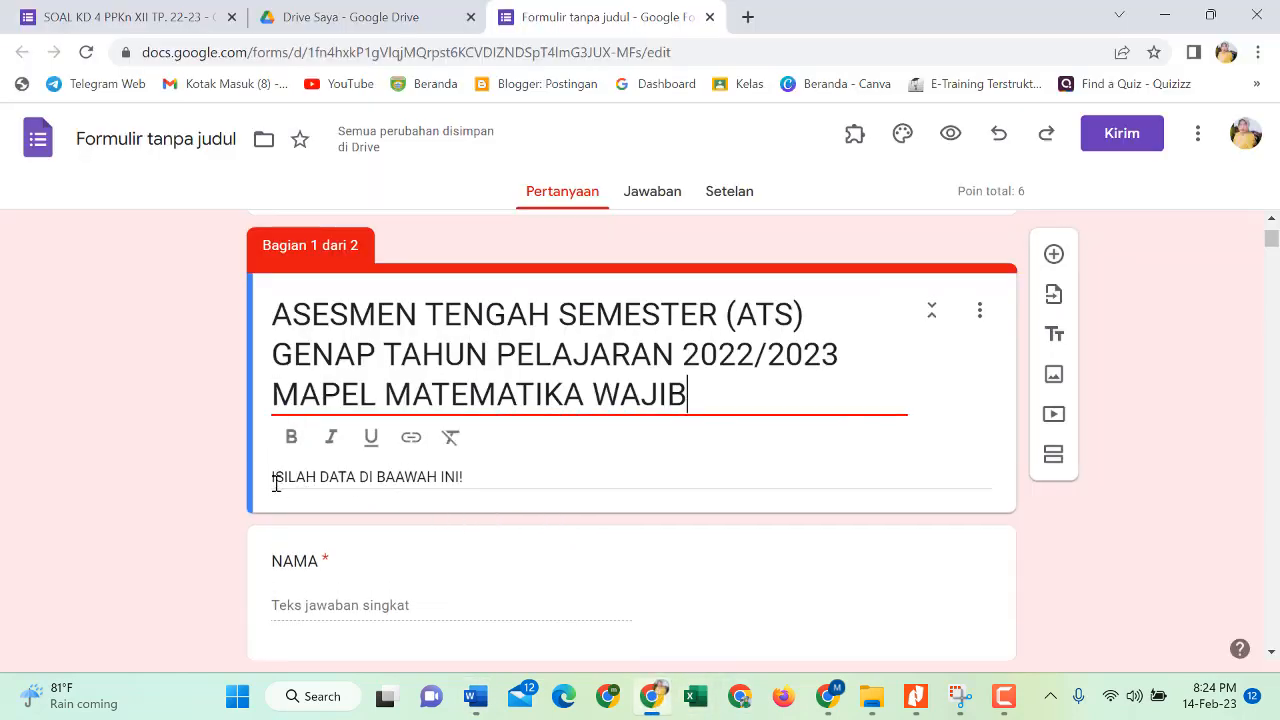
{"action": "left_click_drag", "start_coordinate": [276, 483], "coordinate": [414, 487]}
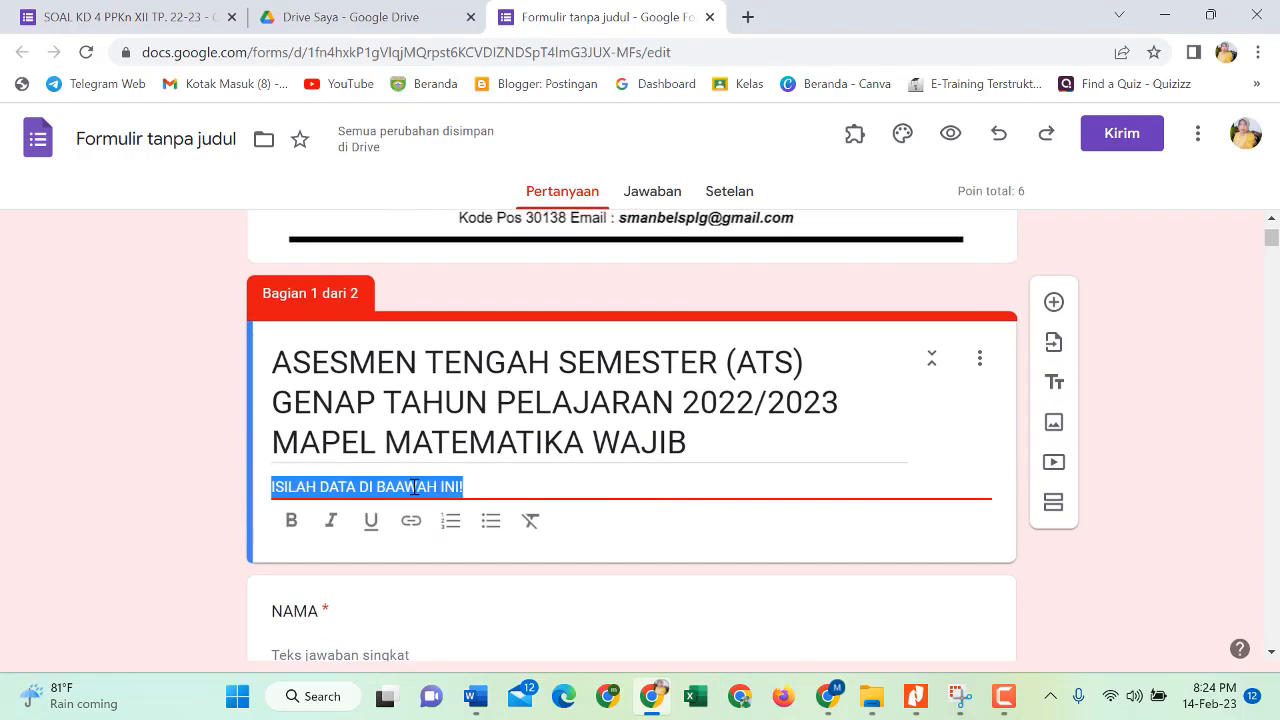
{"action": "right_click", "coordinate": [439, 488]}
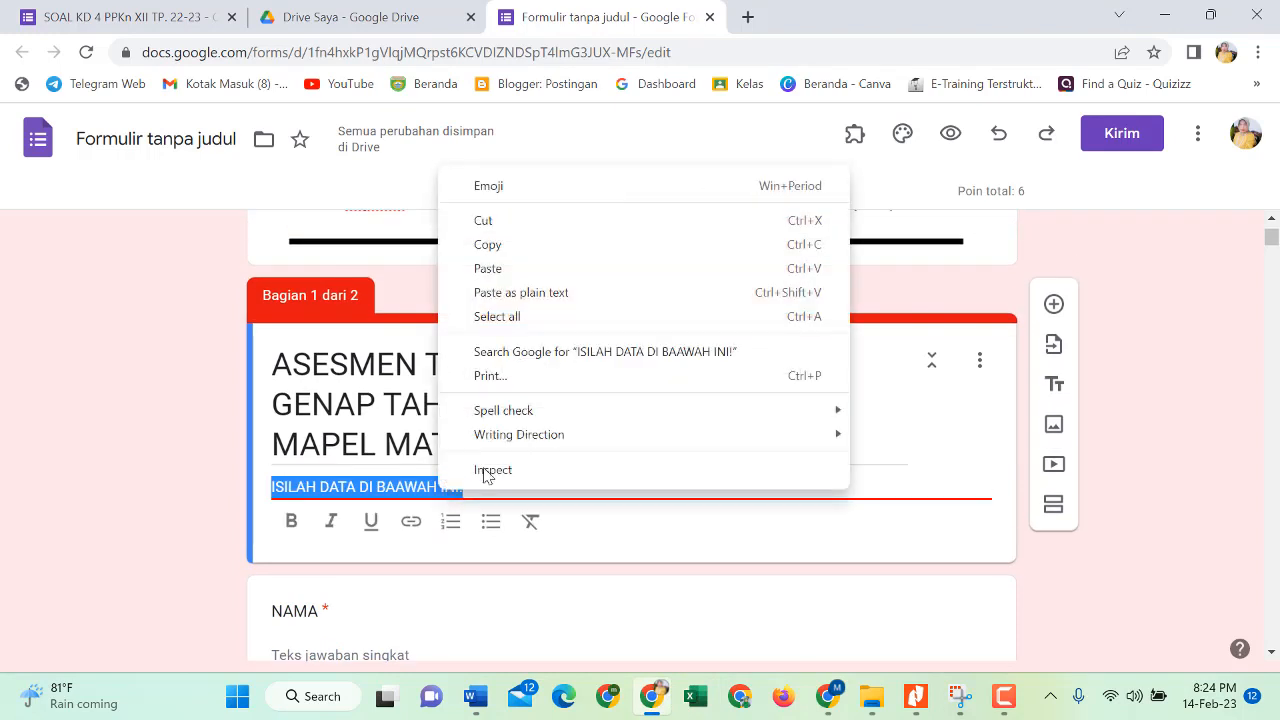
{"action": "left_click", "coordinate": [549, 292]}
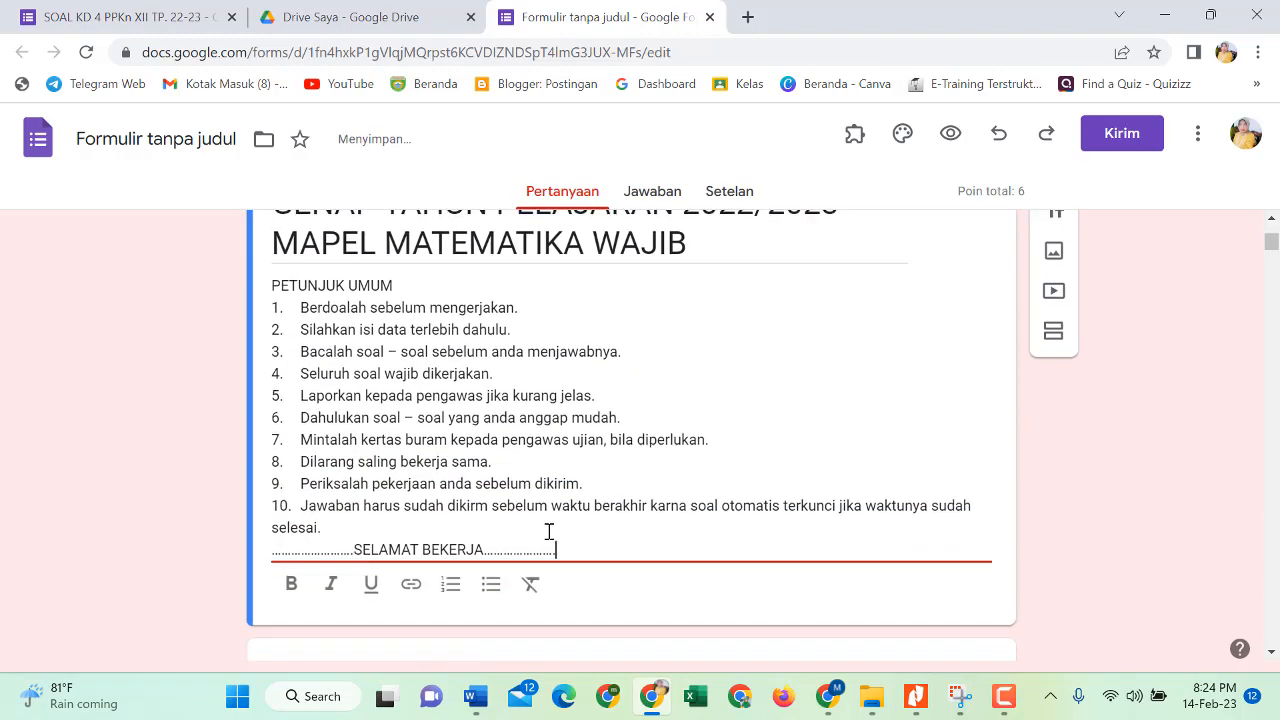
{"action": "scroll", "coordinate": [549, 532], "scroll_direction": "down", "scroll_amount": 1}
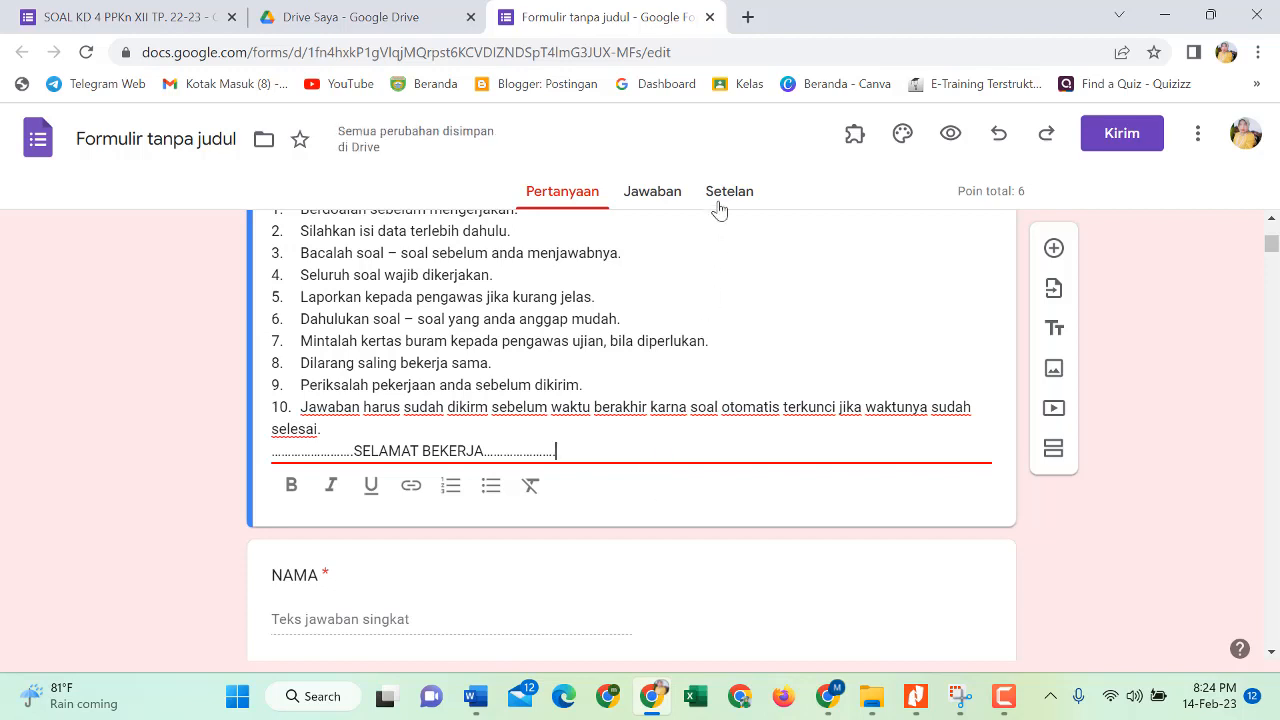
- Preview the form to check its header, title, instructions and first questions, and return to the editor
{"action": "left_click", "coordinate": [952, 137]}
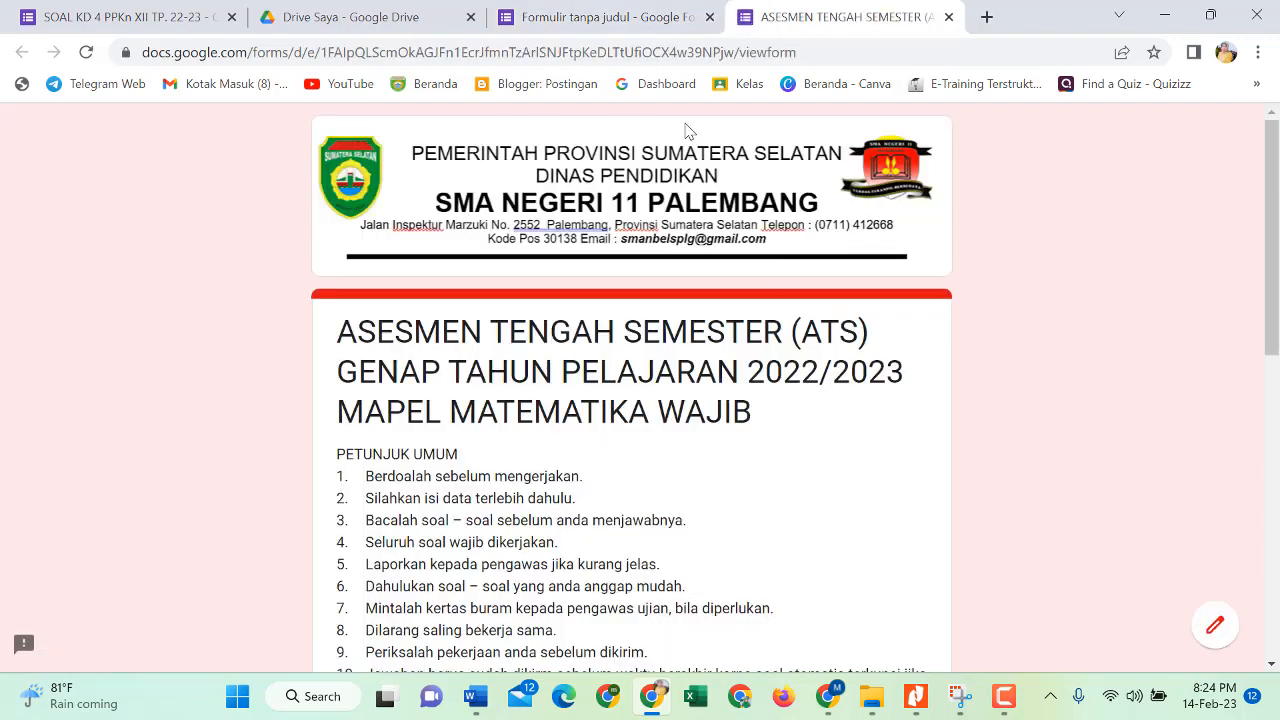
{"action": "scroll", "coordinate": [768, 471], "scroll_direction": "down", "scroll_amount": 1}
{"action": "scroll", "coordinate": [768, 471], "scroll_direction": "down", "scroll_amount": 2}
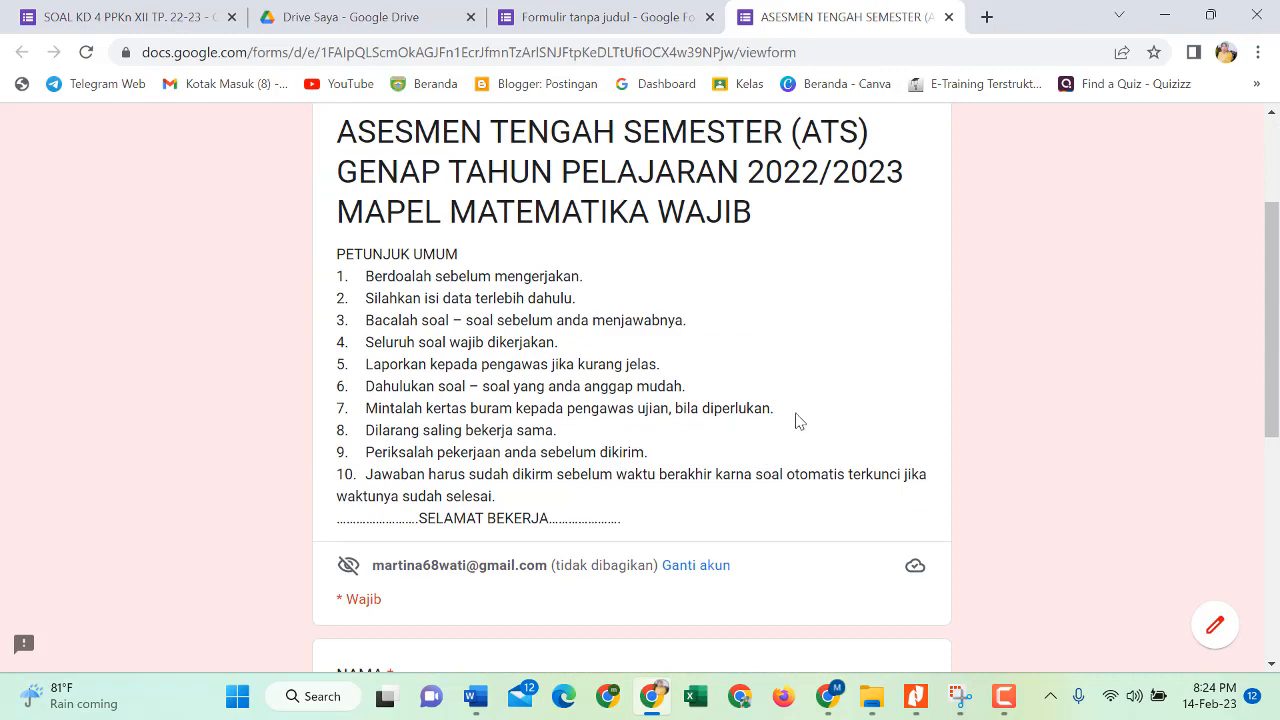
{"action": "scroll", "coordinate": [798, 420], "scroll_direction": "down", "scroll_amount": 2}
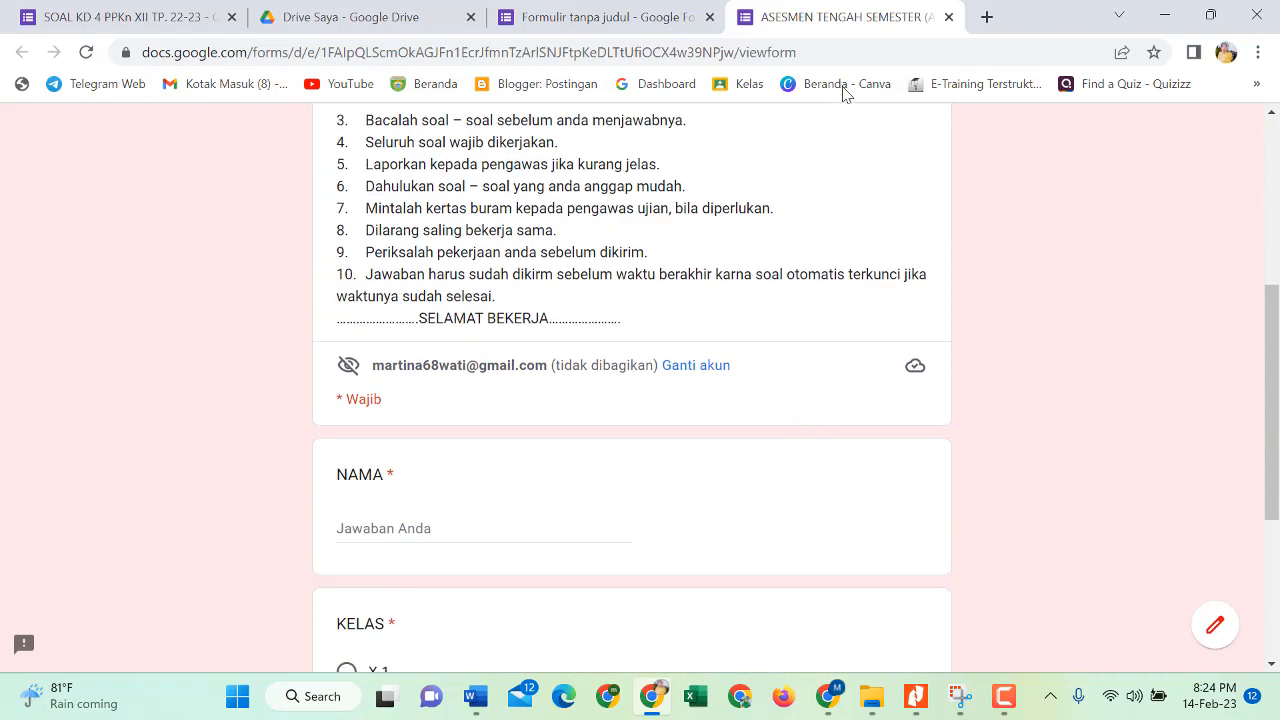
{"action": "left_click", "coordinate": [634, 20]}
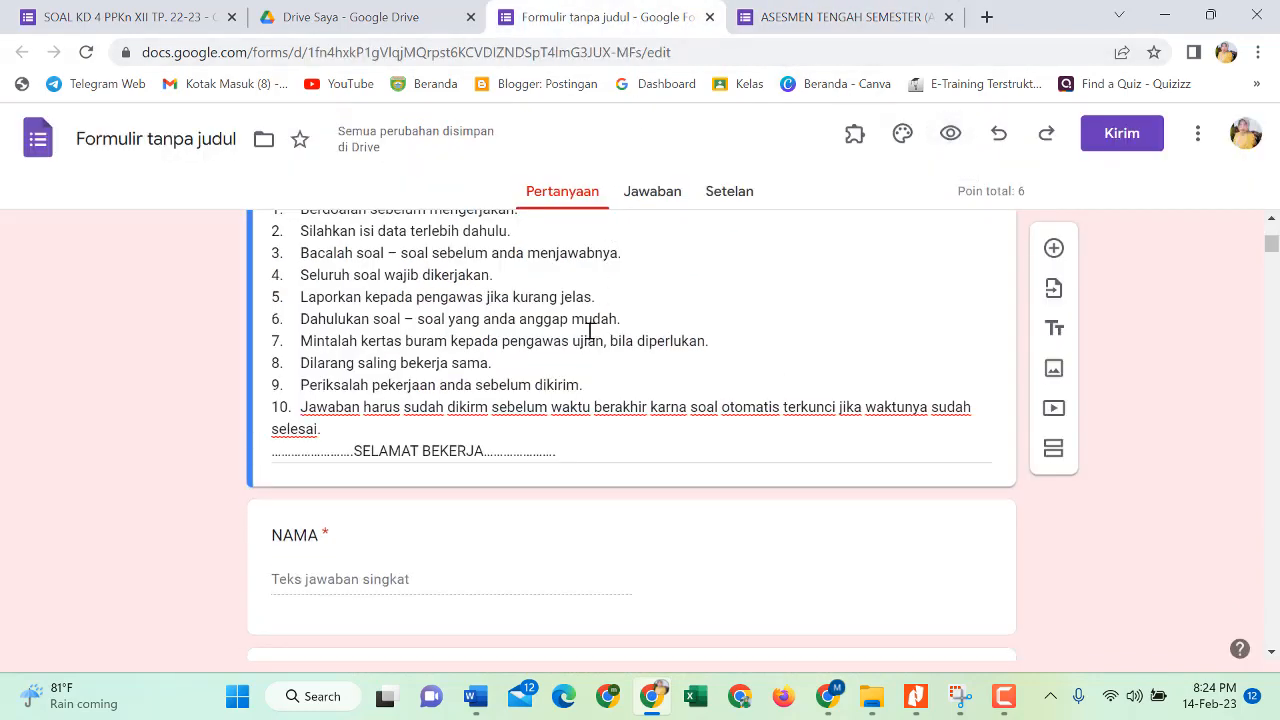
- Add a date question titled "TANGGAL" below the KELAS question in section 1 and make it required
{"action": "scroll", "coordinate": [588, 352], "scroll_direction": "down", "scroll_amount": 1}
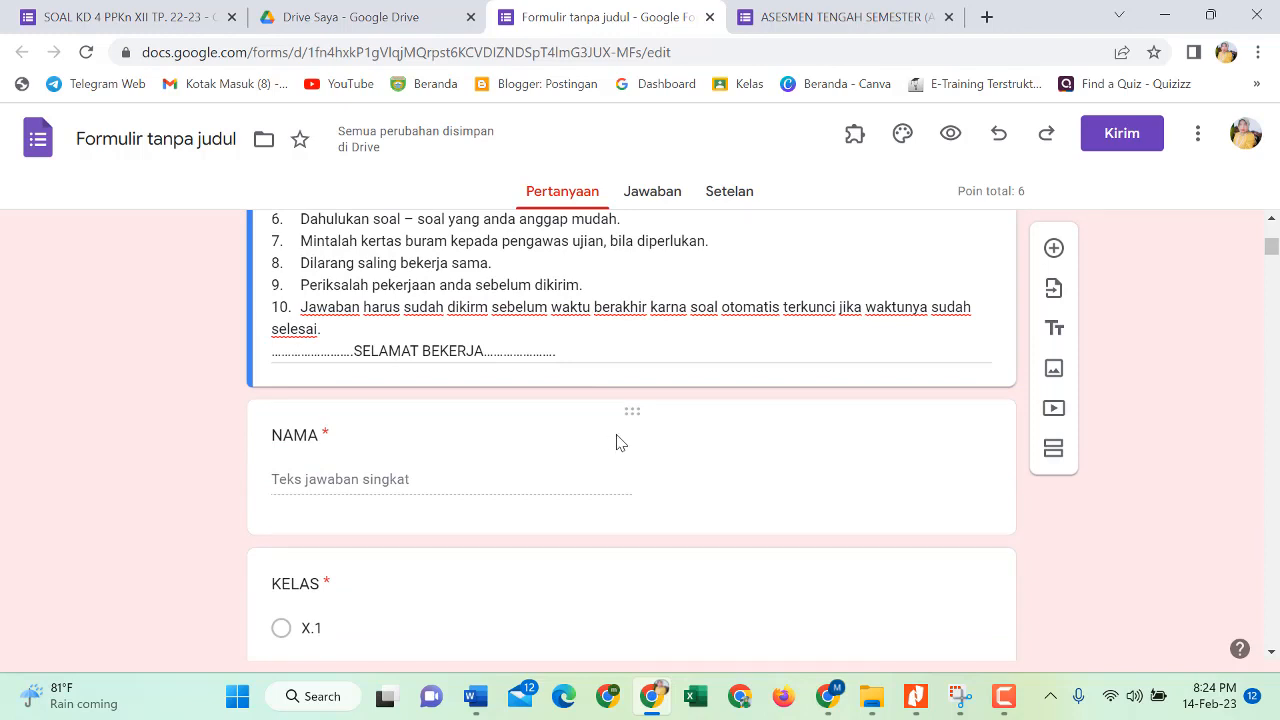
{"action": "scroll", "coordinate": [560, 551], "scroll_direction": "down", "scroll_amount": 2}
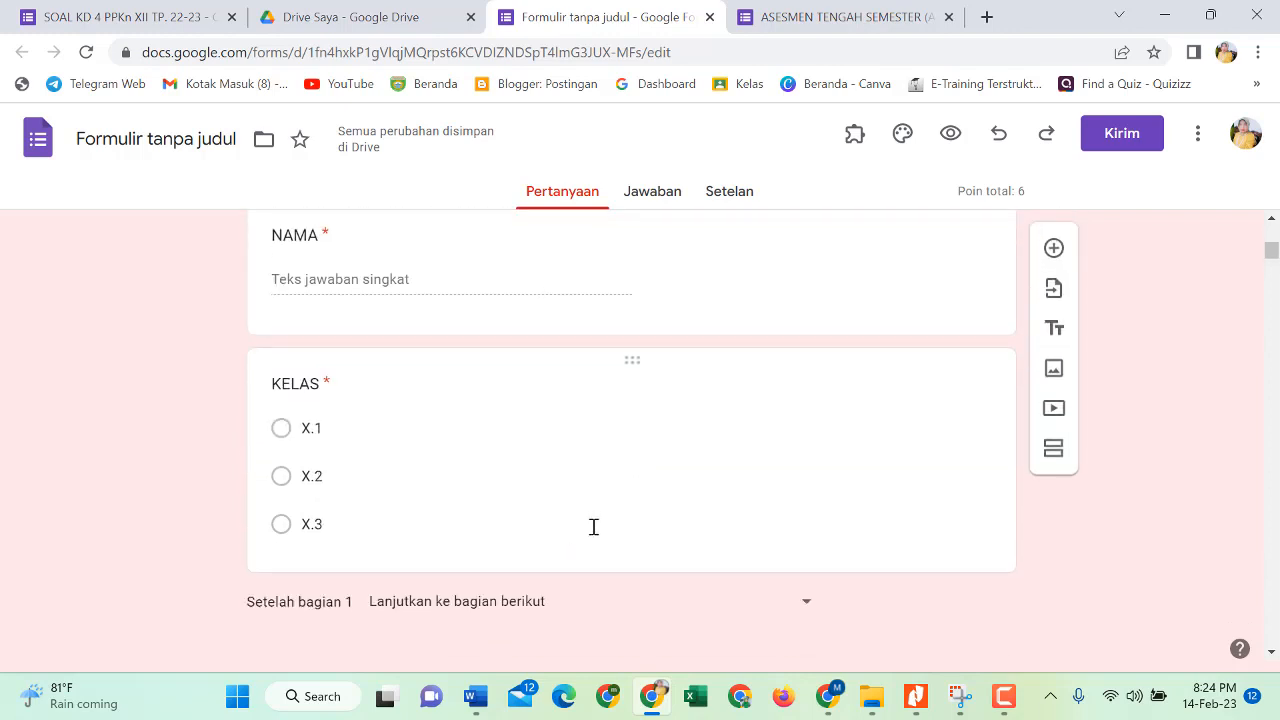
{"action": "scroll", "coordinate": [605, 503], "scroll_direction": "up", "scroll_amount": 1}
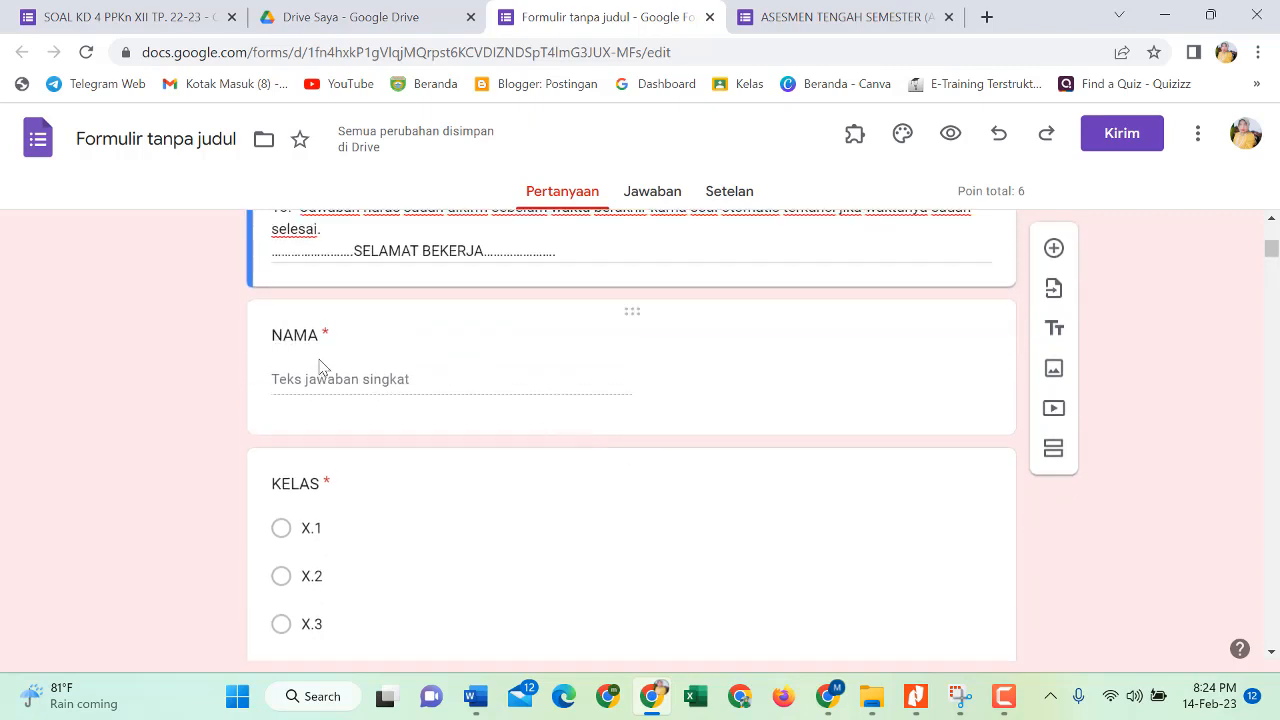
{"action": "left_click", "coordinate": [558, 355]}
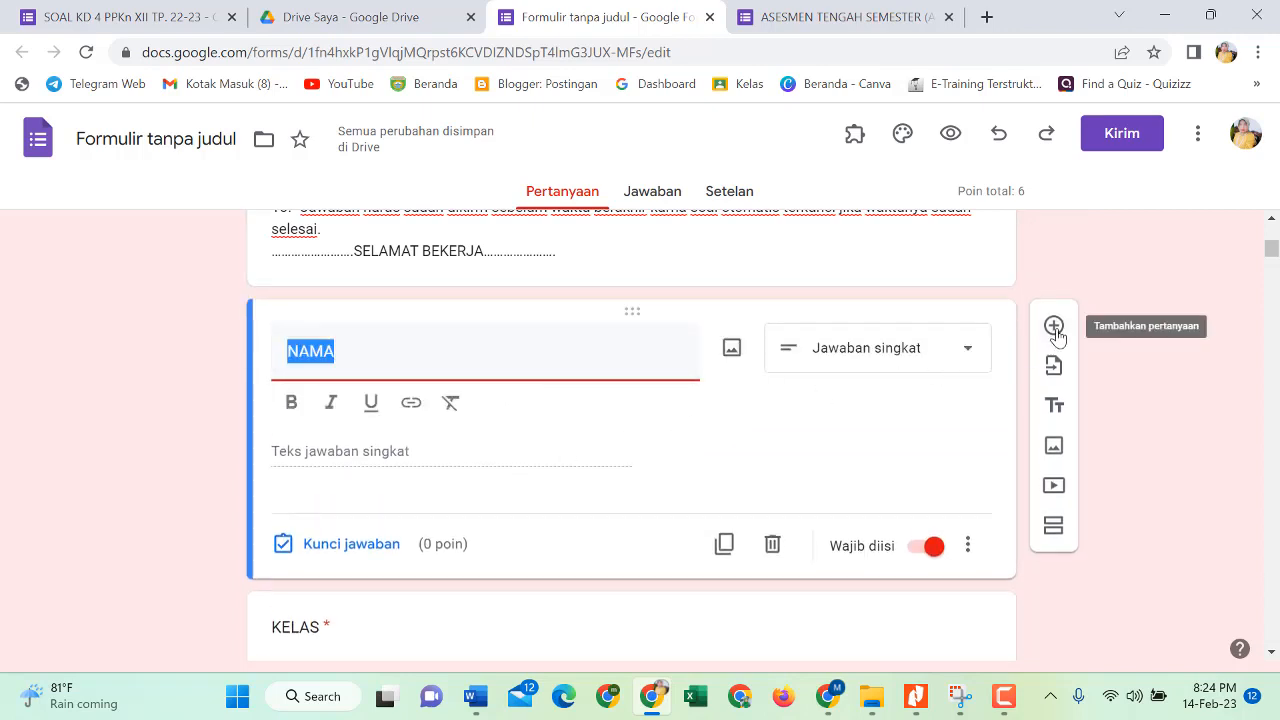
{"action": "scroll", "coordinate": [783, 434], "scroll_direction": "down", "scroll_amount": 3}
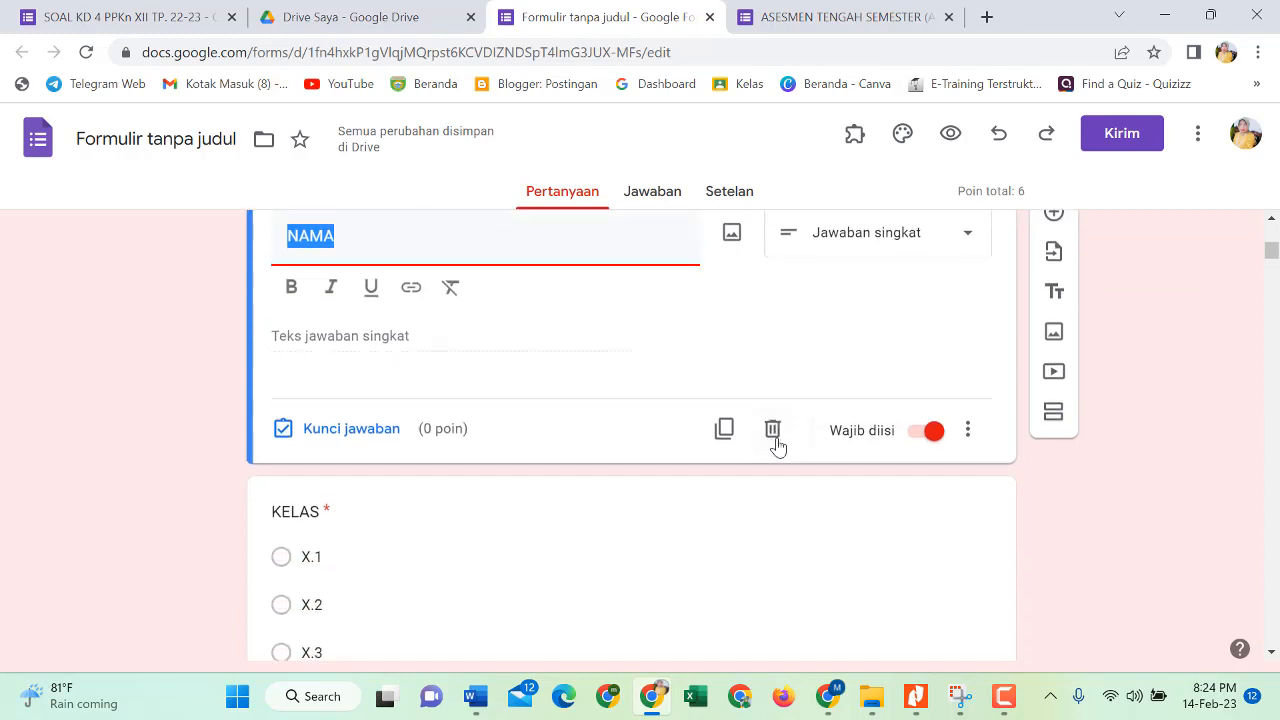
{"action": "left_click", "coordinate": [590, 412]}
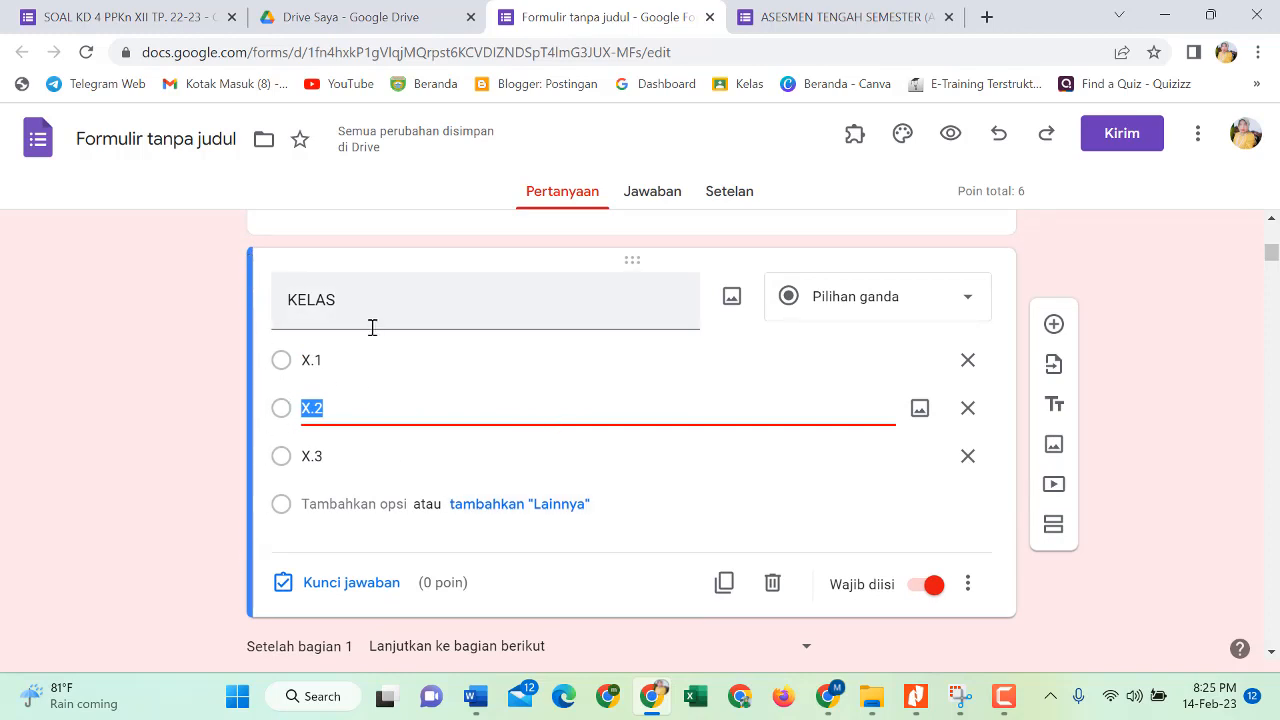
{"action": "left_click", "coordinate": [1054, 326]}
{"action": "scroll", "coordinate": [530, 430], "scroll_direction": "up", "scroll_amount": 3}
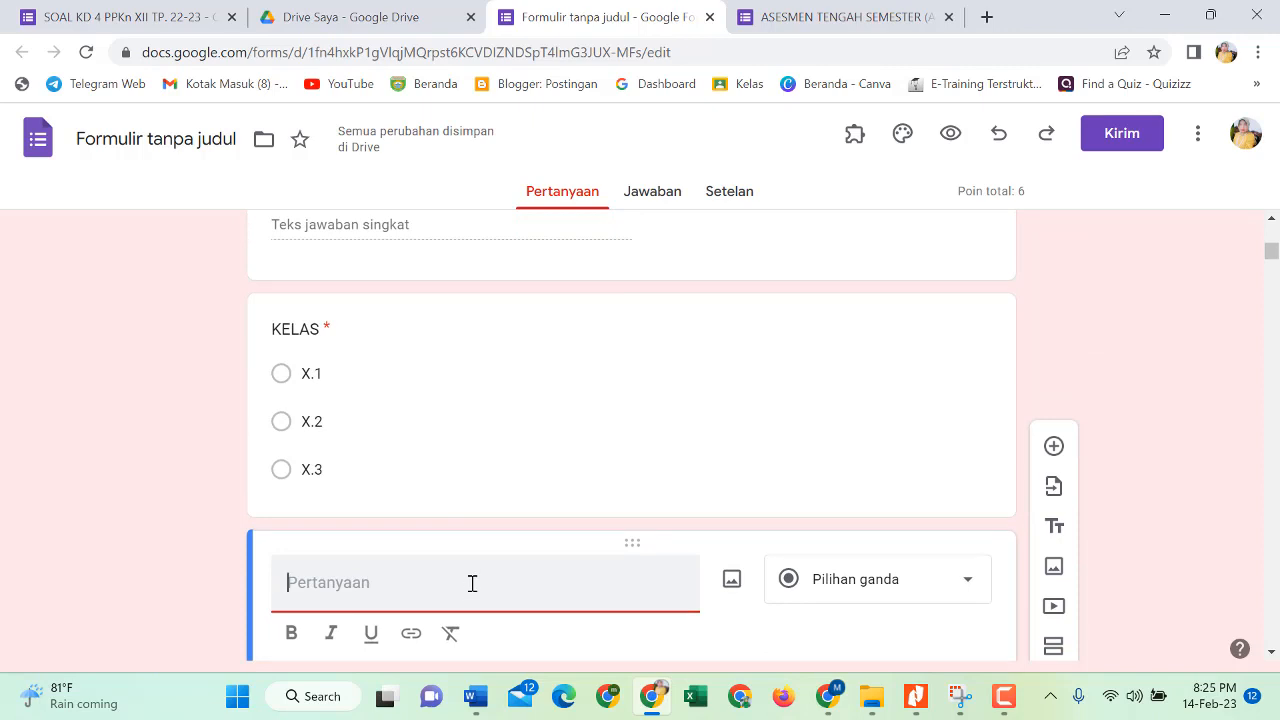
{"action": "type", "text": "TANGGAL"}
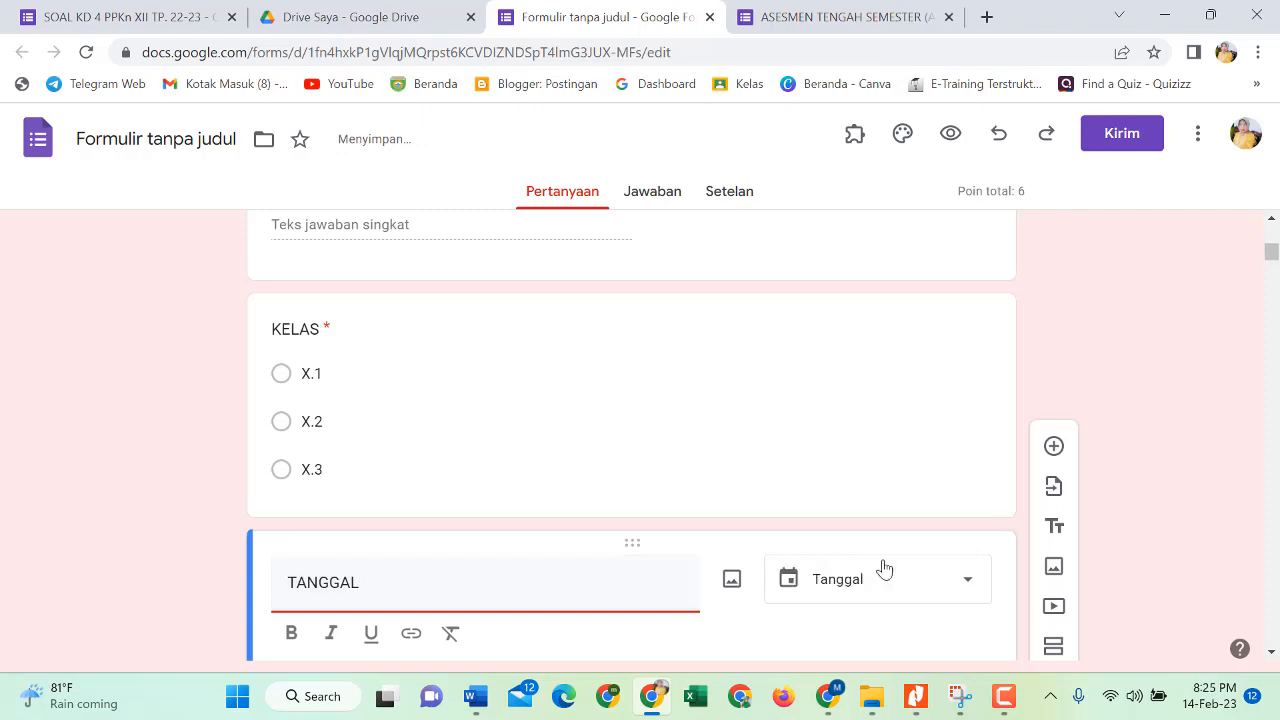
{"action": "scroll", "coordinate": [595, 596], "scroll_direction": "down", "scroll_amount": 1}
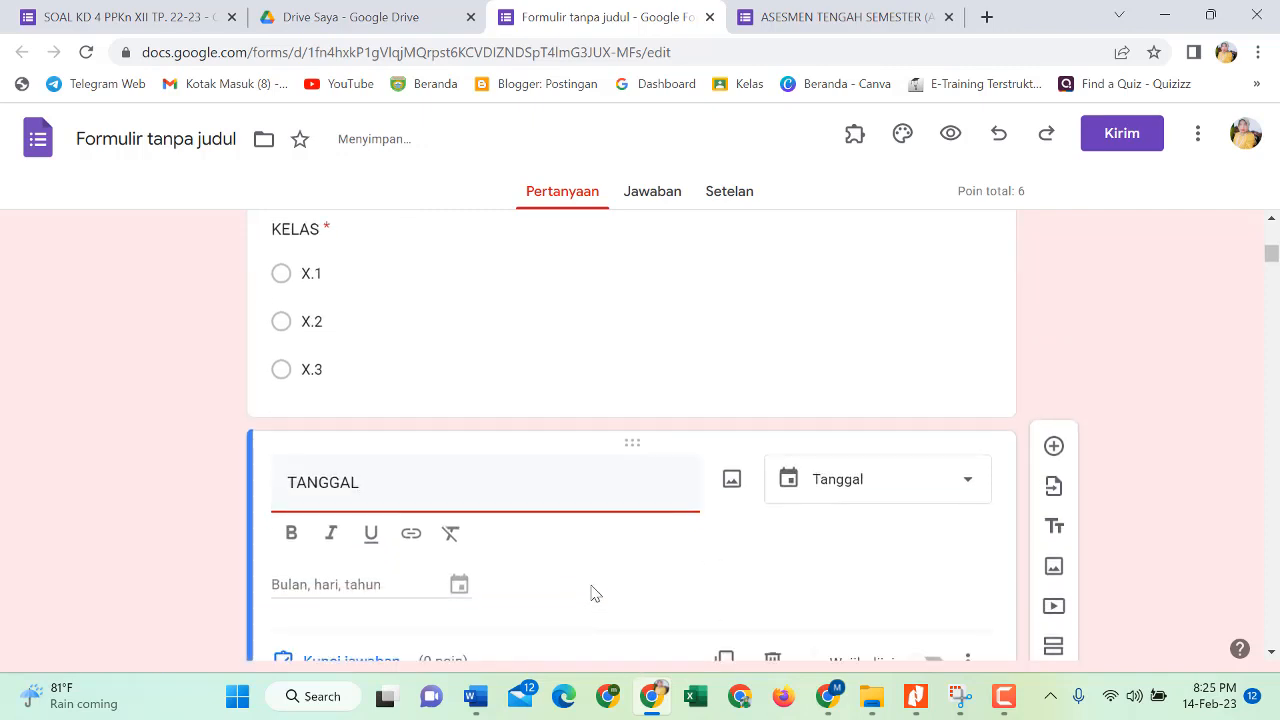
{"action": "scroll", "coordinate": [389, 600], "scroll_direction": "down", "scroll_amount": 1}
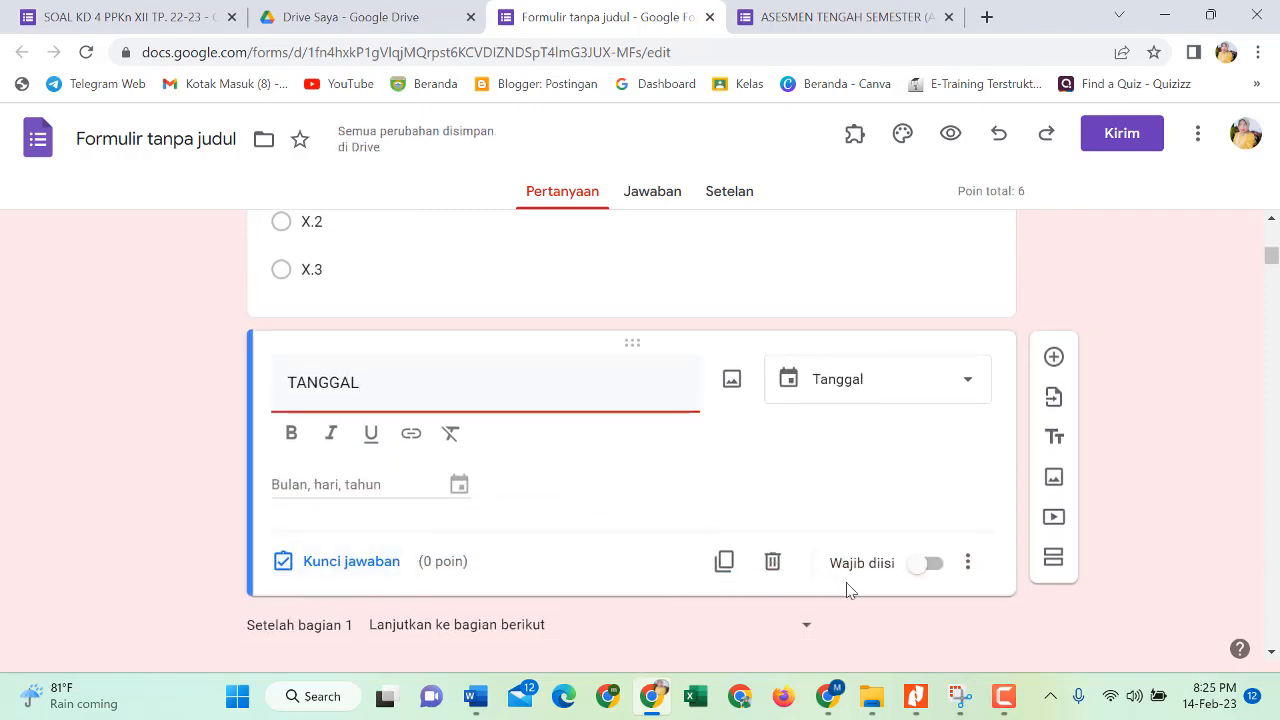
{"action": "left_click", "coordinate": [935, 565]}
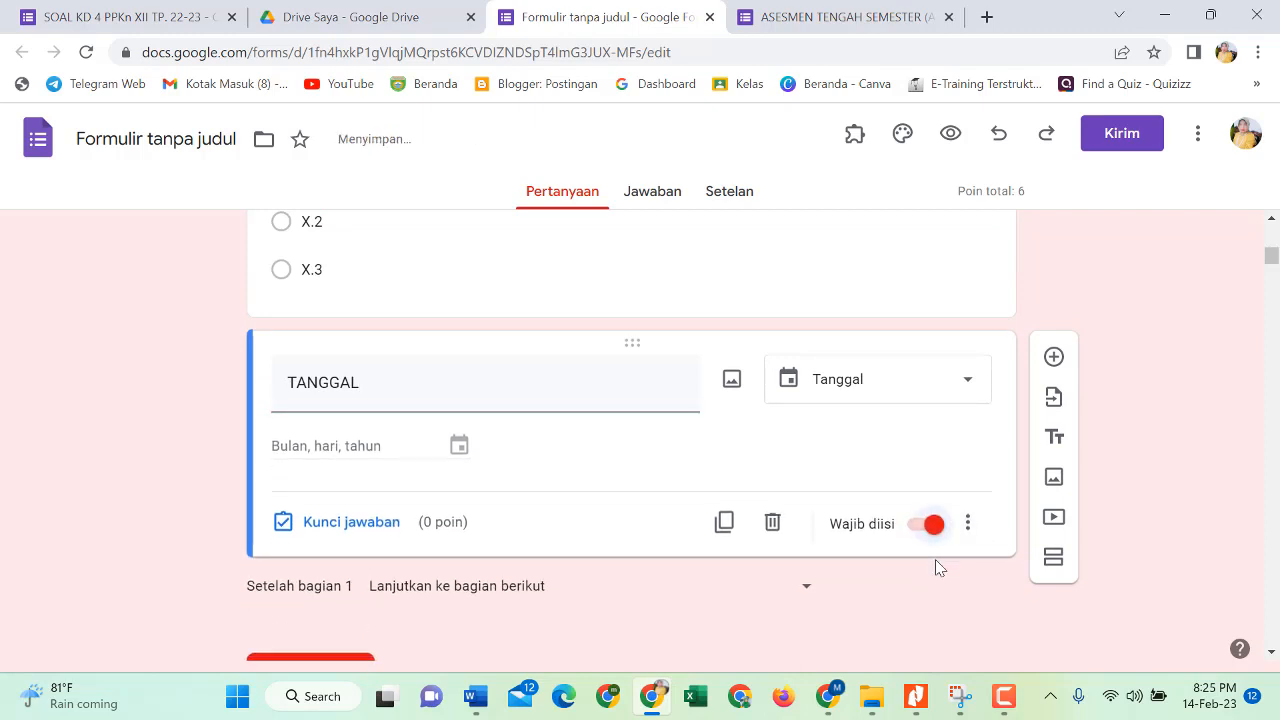
- Review the form from the letterhead header and identity questions through the first exam questions in section 2
{"action": "scroll", "coordinate": [723, 600], "scroll_direction": "up", "scroll_amount": 2}
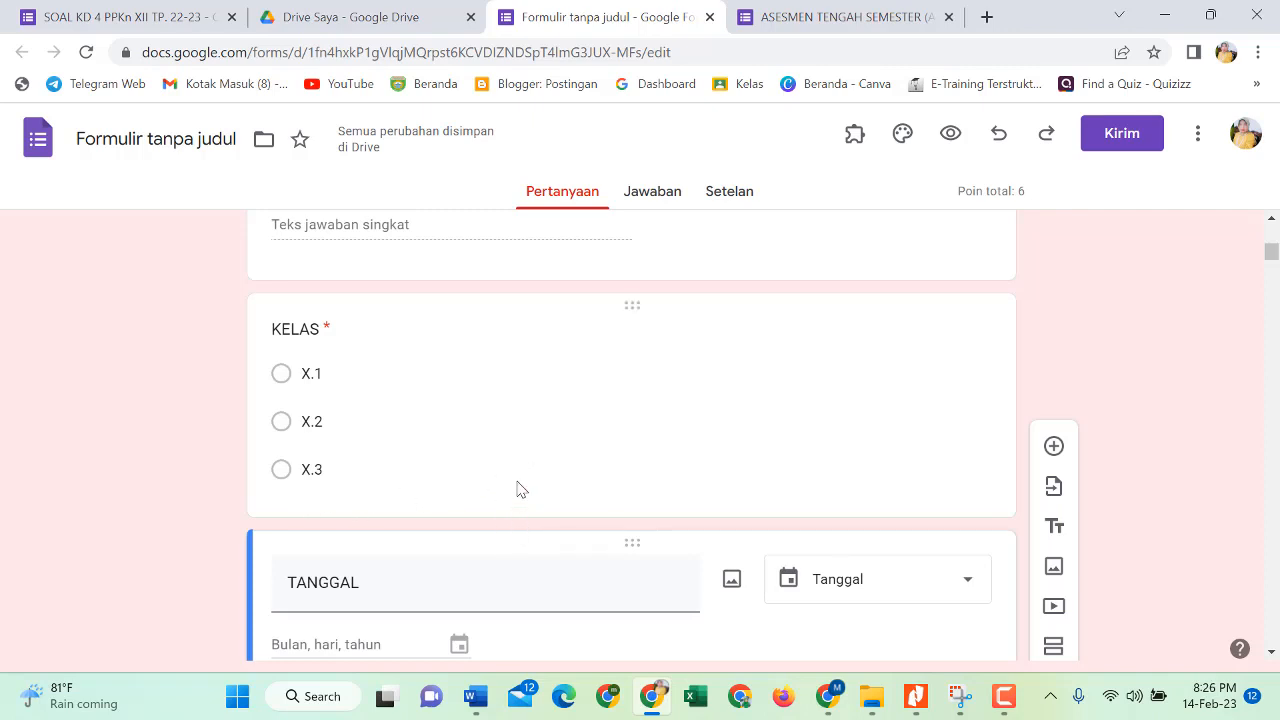
{"action": "scroll", "coordinate": [518, 425], "scroll_direction": "up", "scroll_amount": 1}
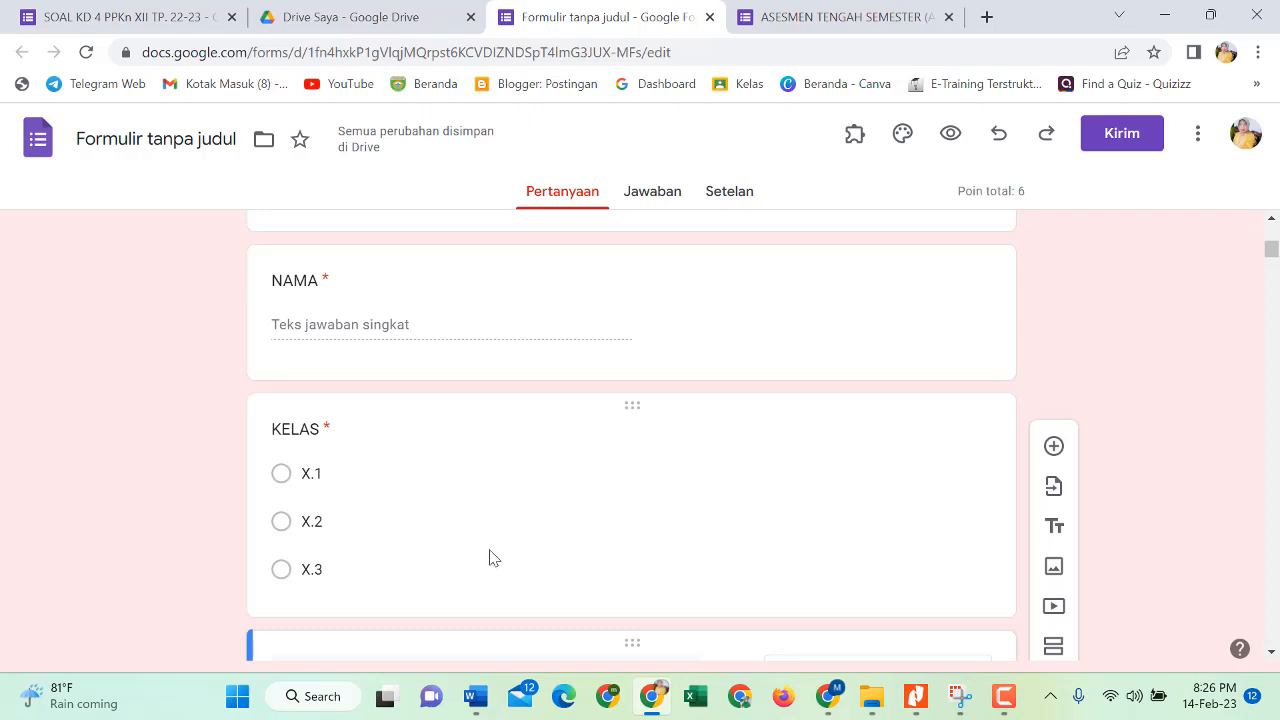
{"action": "scroll", "coordinate": [497, 549], "scroll_direction": "down", "scroll_amount": 2}
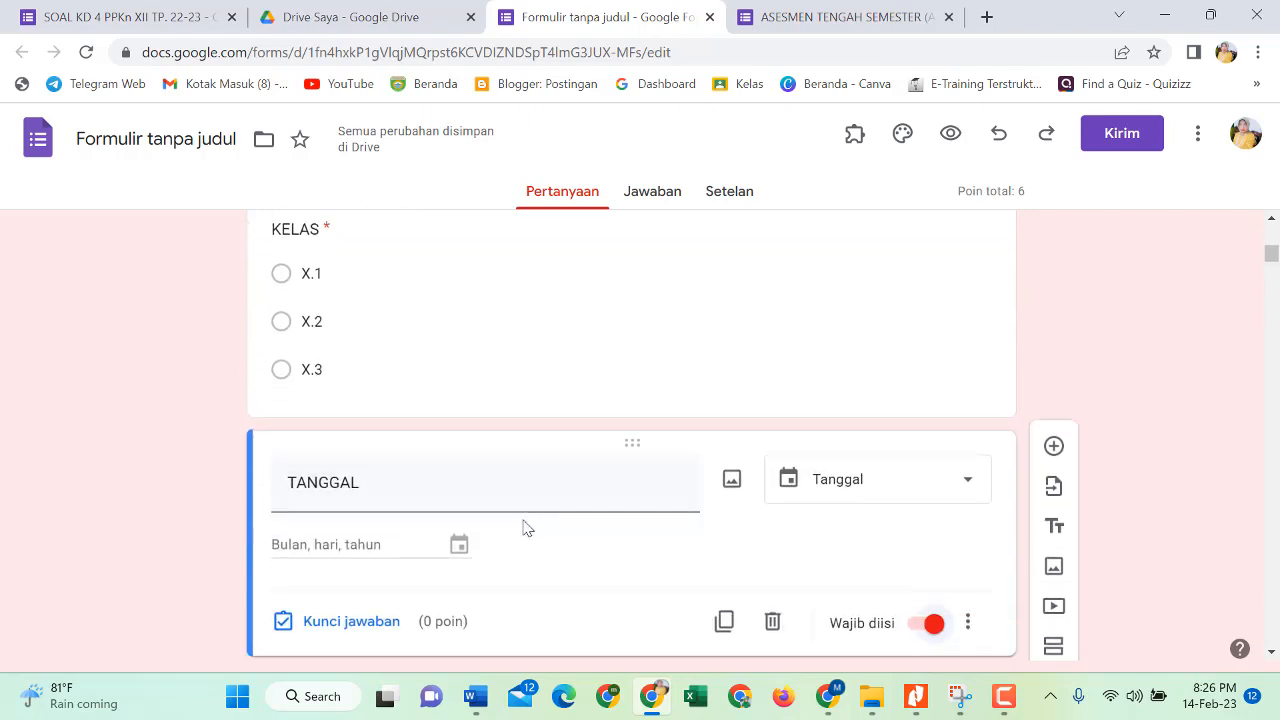
{"action": "scroll", "coordinate": [523, 526], "scroll_direction": "down", "scroll_amount": 3}
{"action": "scroll", "coordinate": [599, 533], "scroll_direction": "down", "scroll_amount": 1}
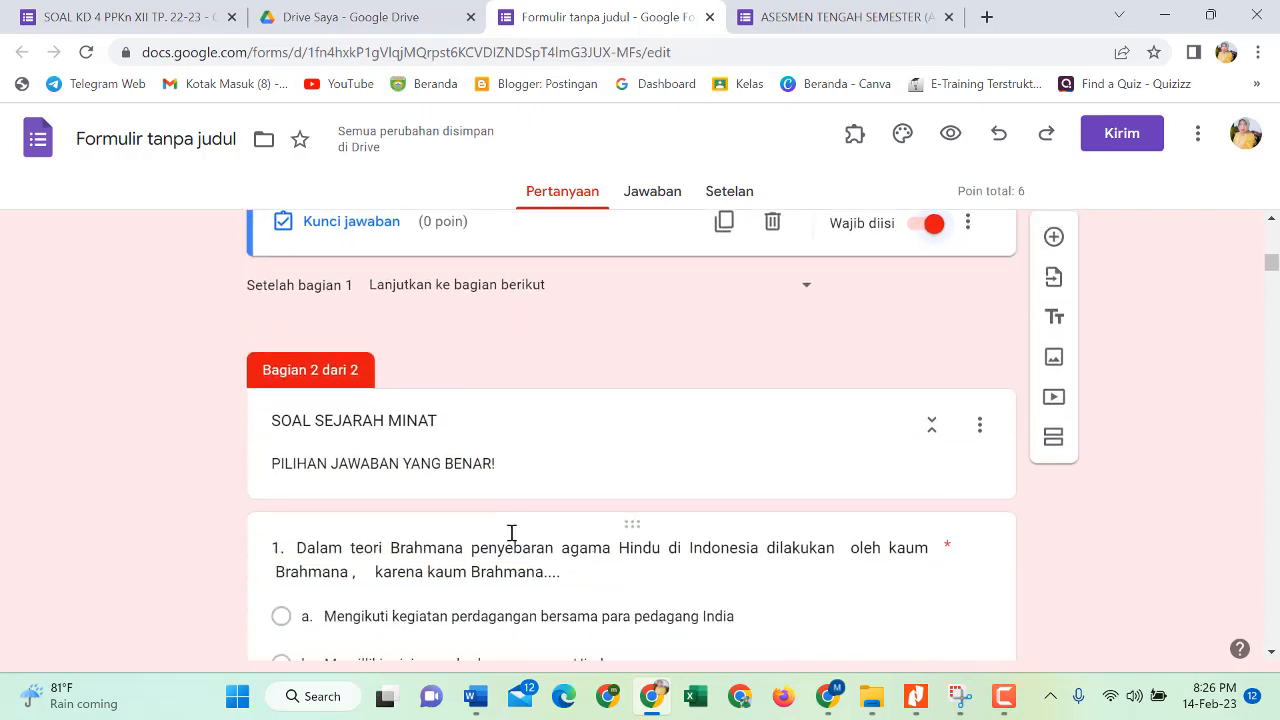
{"action": "scroll", "coordinate": [477, 531], "scroll_direction": "down", "scroll_amount": 6}
{"action": "scroll", "coordinate": [530, 580], "scroll_direction": "down", "scroll_amount": 3}
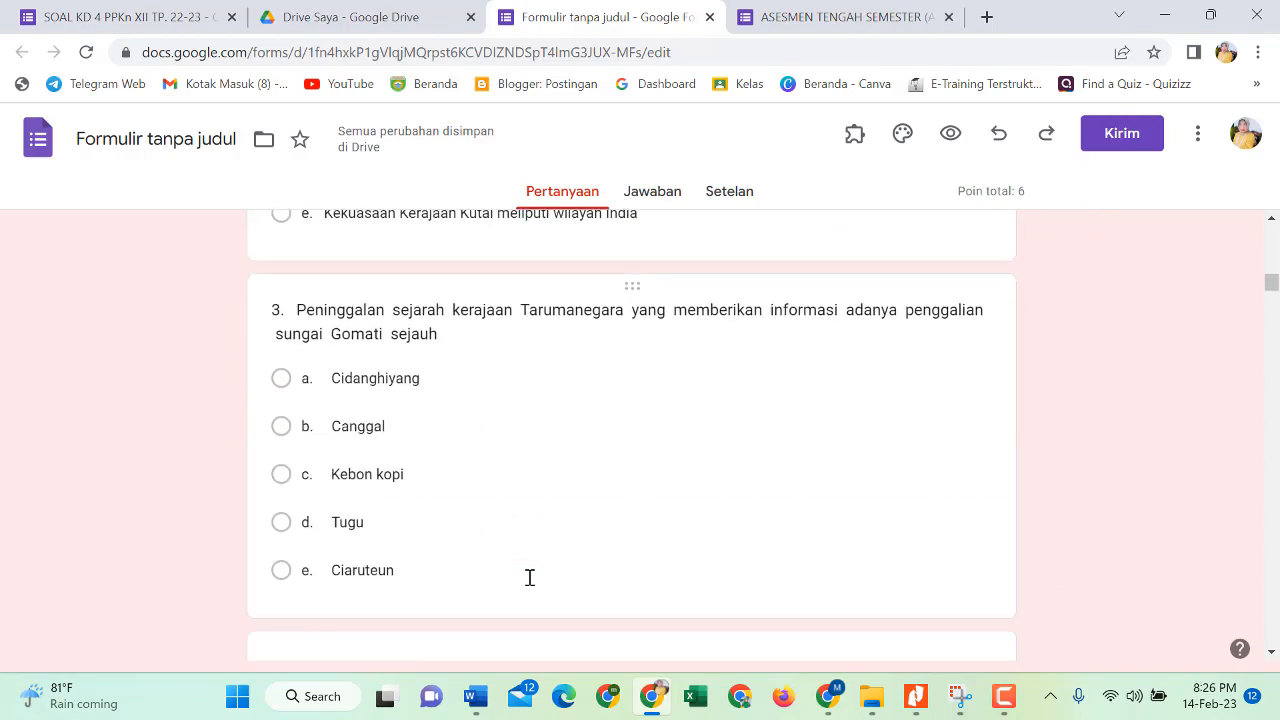
{"action": "scroll", "coordinate": [535, 580], "scroll_direction": "up", "scroll_amount": 9}
{"action": "scroll", "coordinate": [549, 566], "scroll_direction": "up", "scroll_amount": 8}
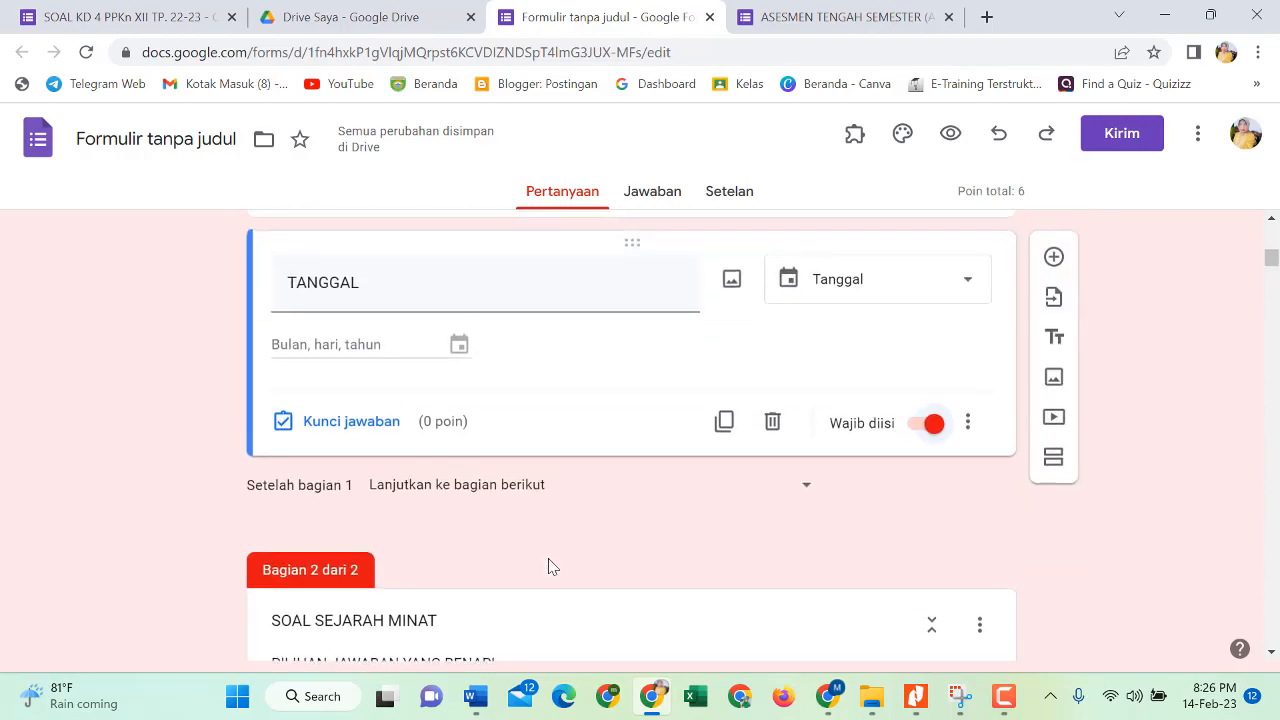
{"action": "scroll", "coordinate": [549, 566], "scroll_direction": "up", "scroll_amount": 3}
{"action": "scroll", "coordinate": [549, 566], "scroll_direction": "up", "scroll_amount": 4}
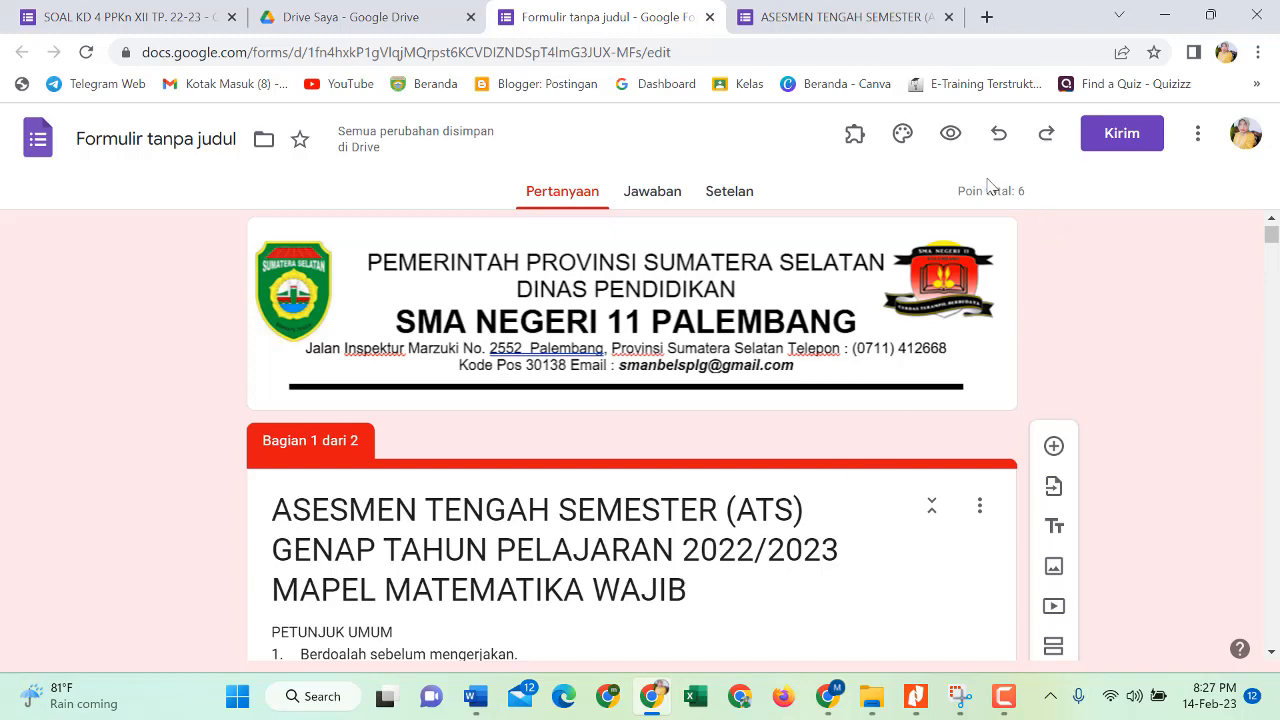
{"action": "scroll", "coordinate": [844, 523], "scroll_direction": "down", "scroll_amount": 15}
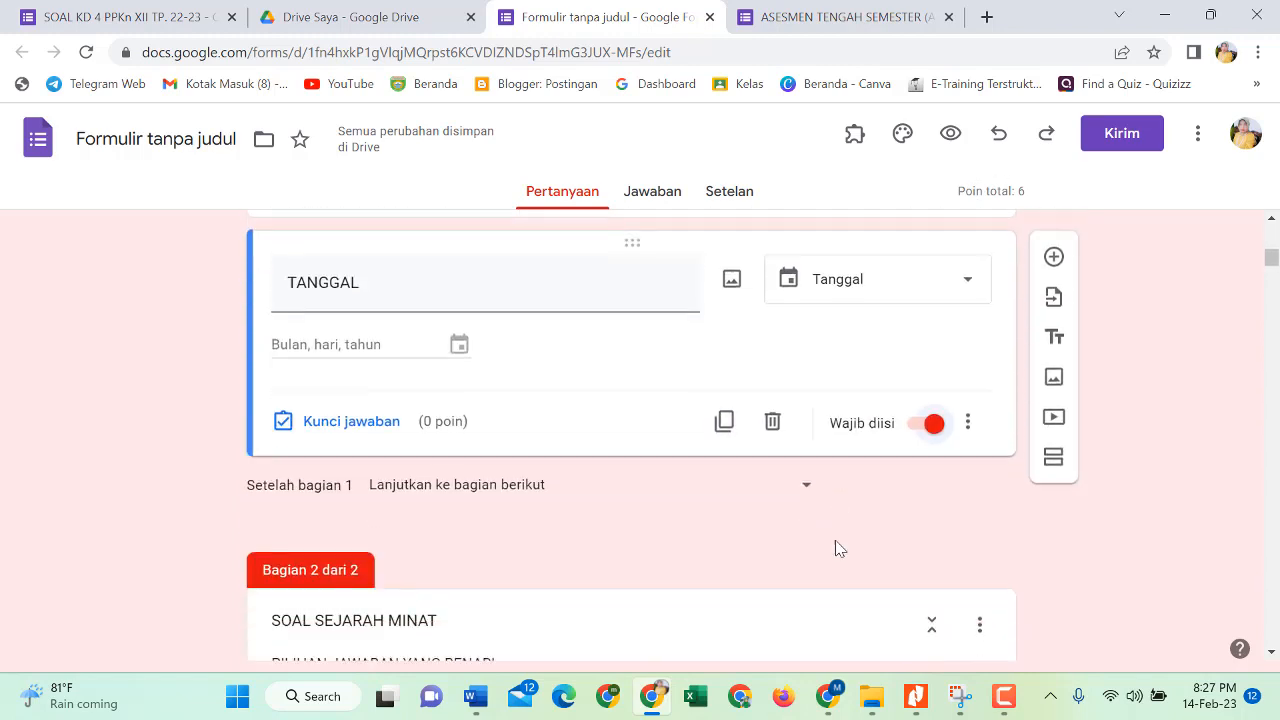
- Open the answer key of question 1 in section 2 to check its correct option and point value
{"action": "scroll", "coordinate": [850, 530], "scroll_direction": "down", "scroll_amount": 1}
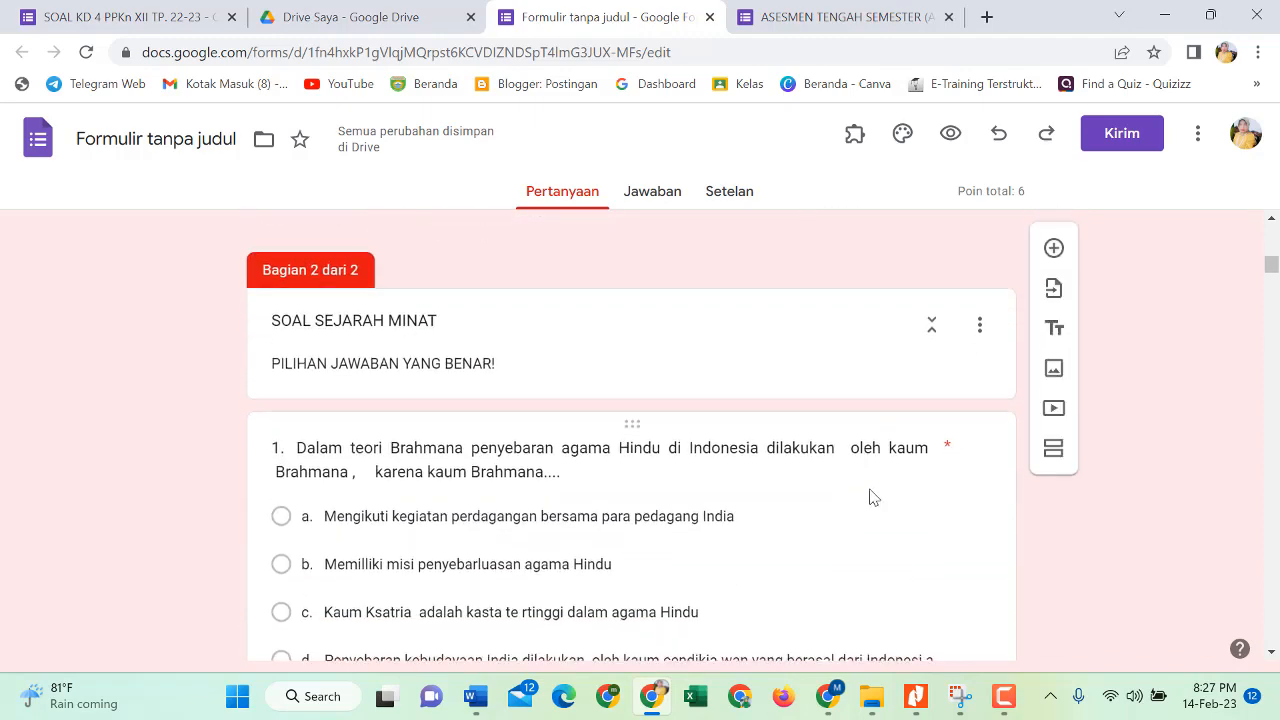
{"action": "left_click", "coordinate": [870, 494]}
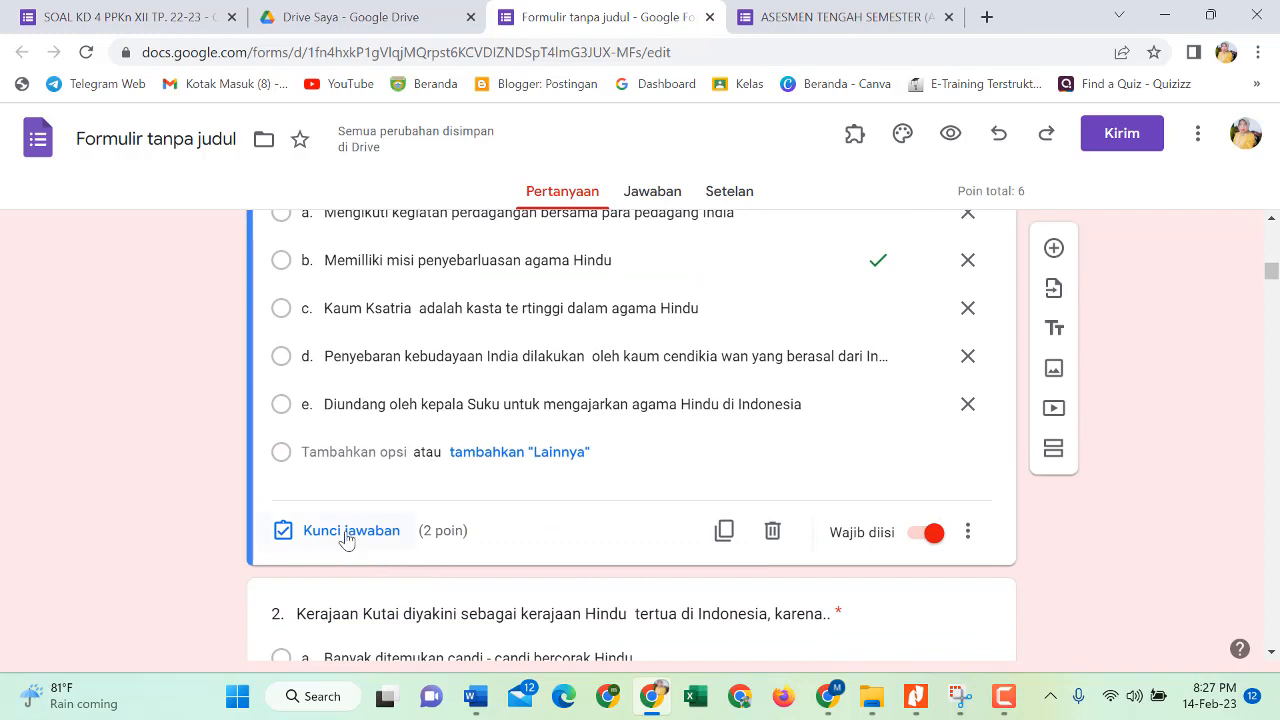
{"action": "left_click", "coordinate": [345, 533]}
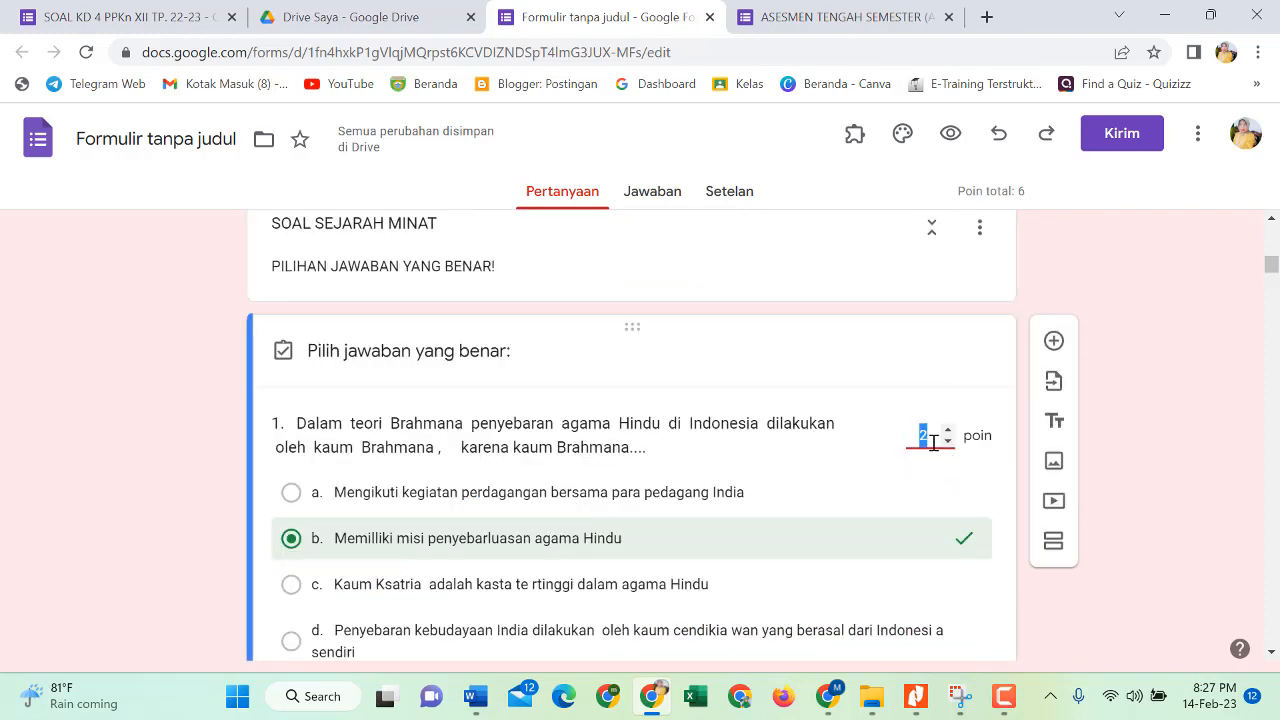
{"action": "scroll", "coordinate": [932, 443], "scroll_direction": "up", "scroll_amount": 1}
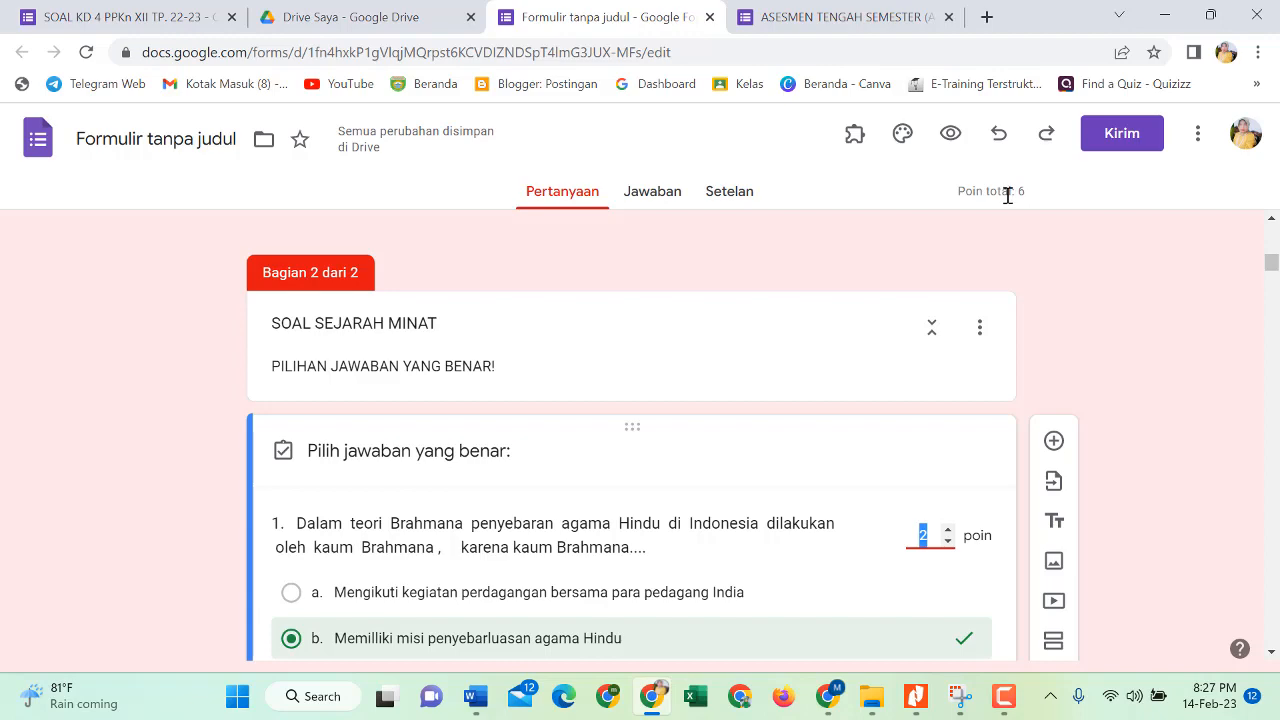
- Name the form file after its title, "ASESMEN TENGAH SEMESTER (ATS) GENAP TAHUN PELAJARAN 2022/2023 MAPEL MATEMATIKA WAJIB"
{"action": "scroll", "coordinate": [560, 400], "scroll_direction": "up", "scroll_amount": 15}
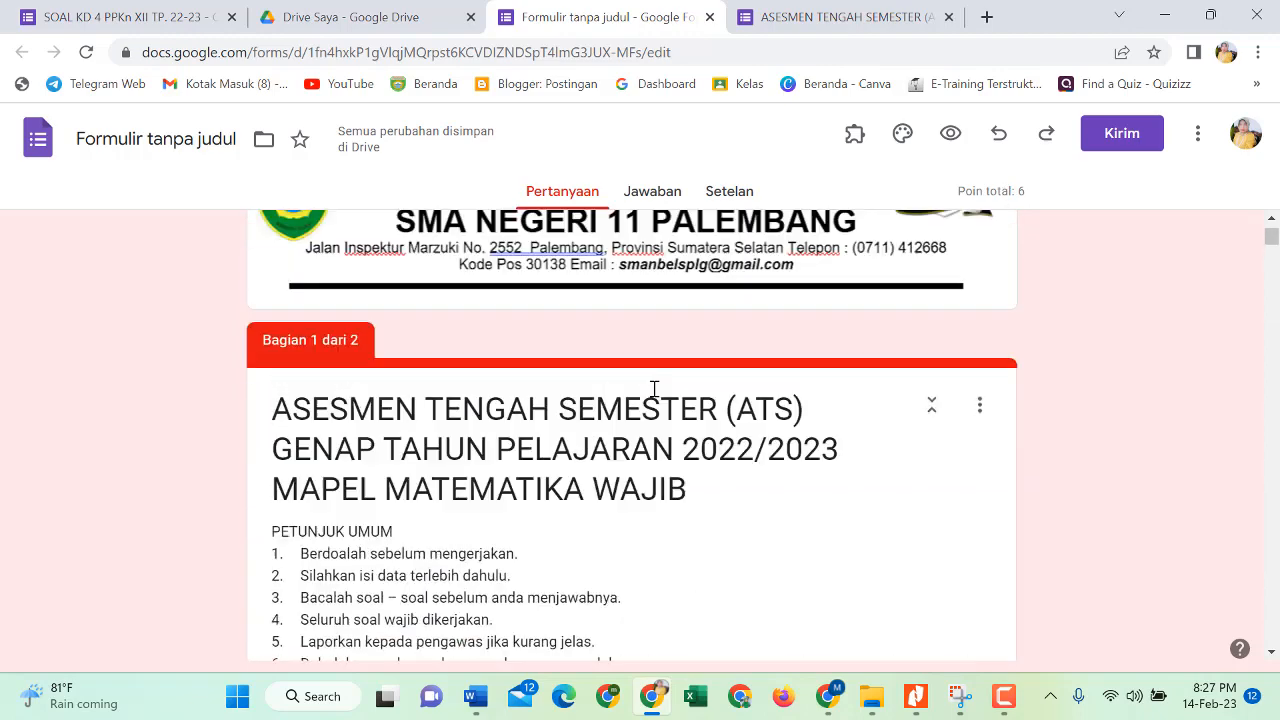
{"action": "scroll", "coordinate": [654, 388], "scroll_direction": "up", "scroll_amount": 1}
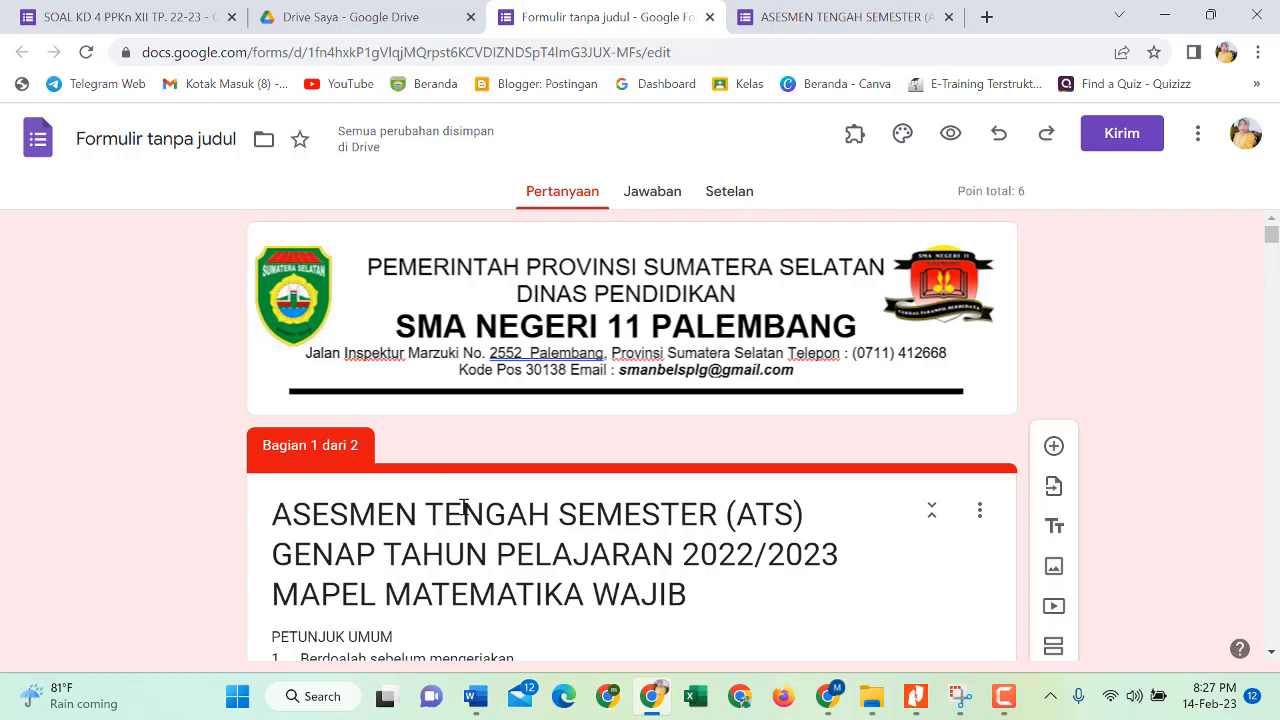
{"action": "left_click", "coordinate": [484, 551]}
{"action": "scroll", "coordinate": [484, 551], "scroll_direction": "down", "scroll_amount": 2}
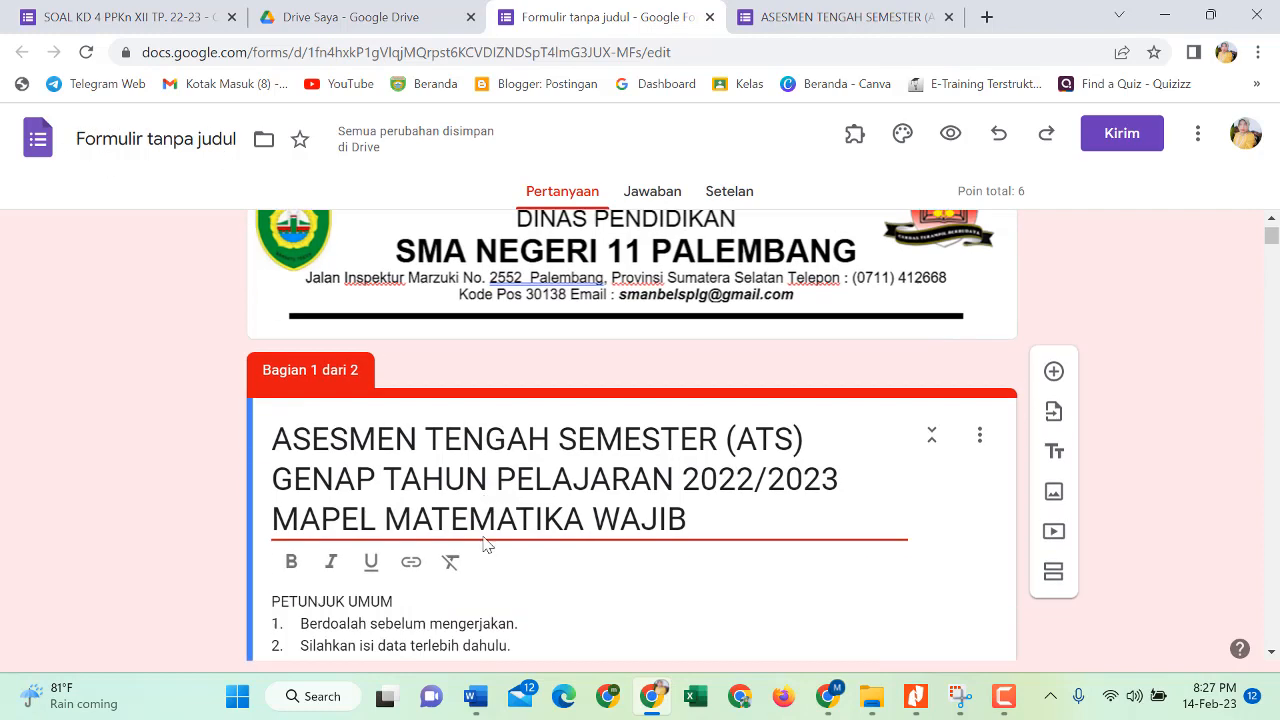
{"action": "left_click_drag", "start_coordinate": [274, 314], "coordinate": [712, 400]}
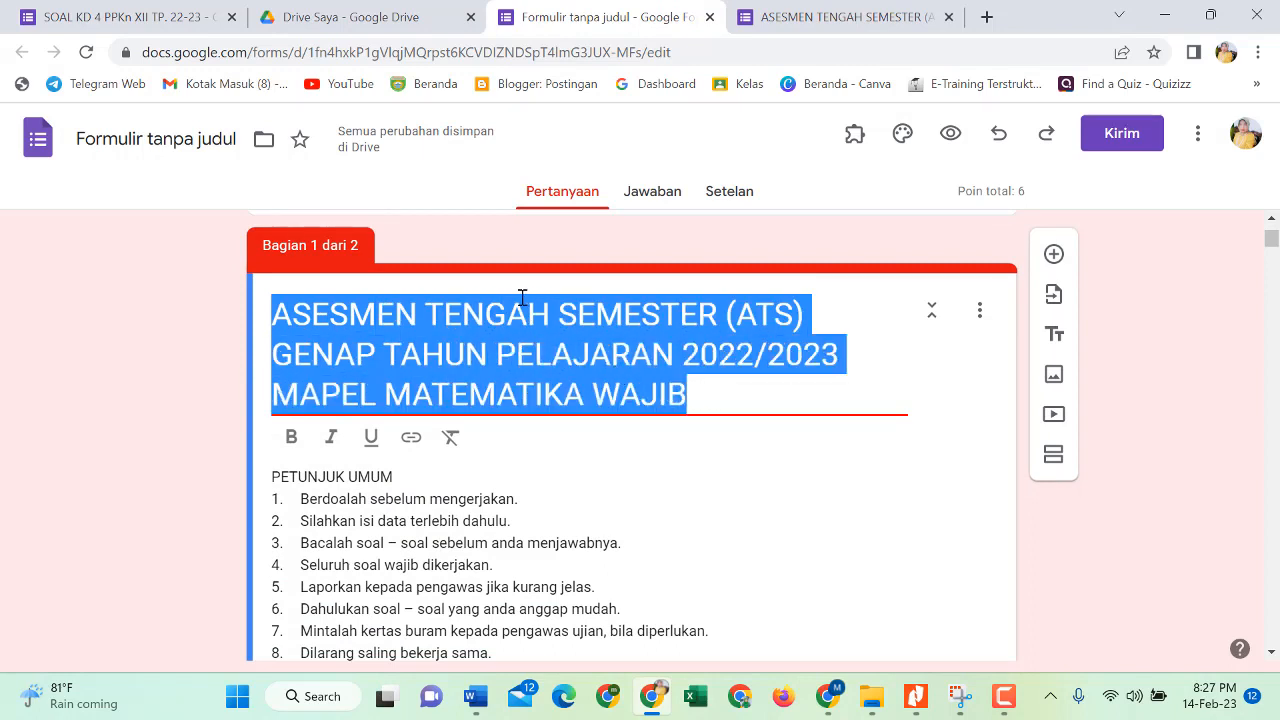
{"action": "left_click", "coordinate": [172, 143]}
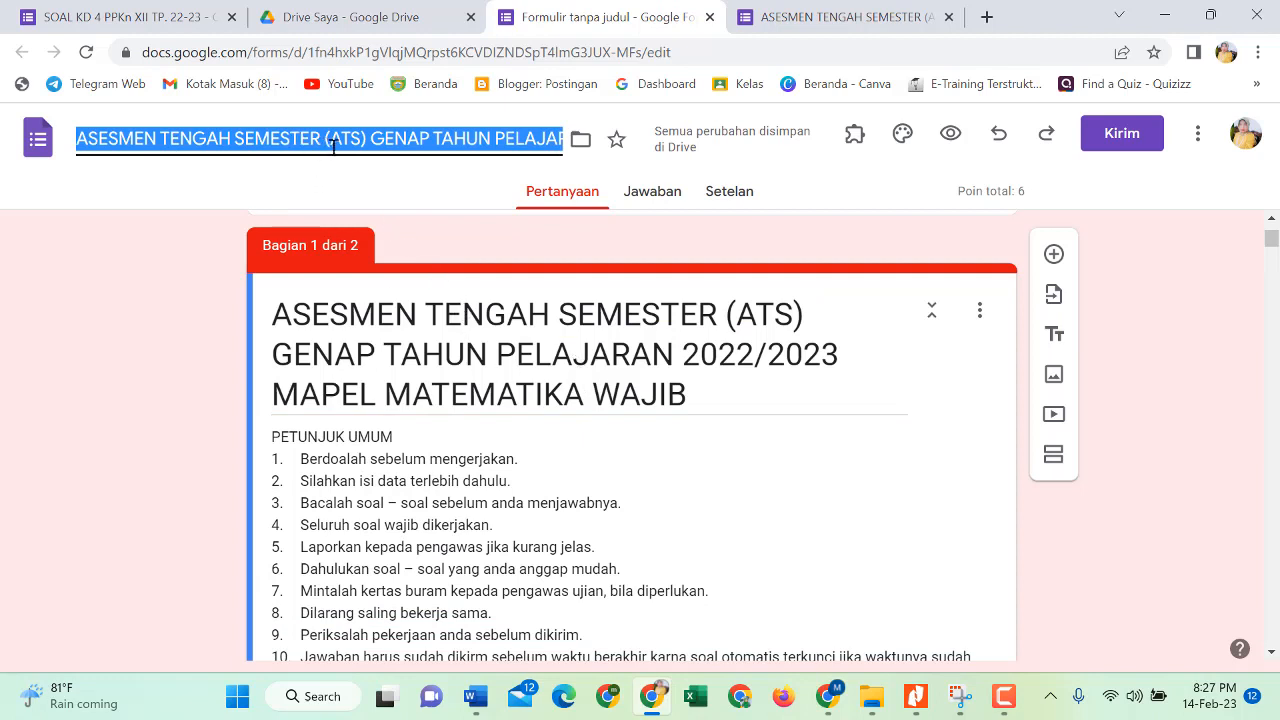
- Set the quiz's grade release to "Nanti, setelah peninjauan manual" in the form settings
{"action": "left_click", "coordinate": [731, 196]}
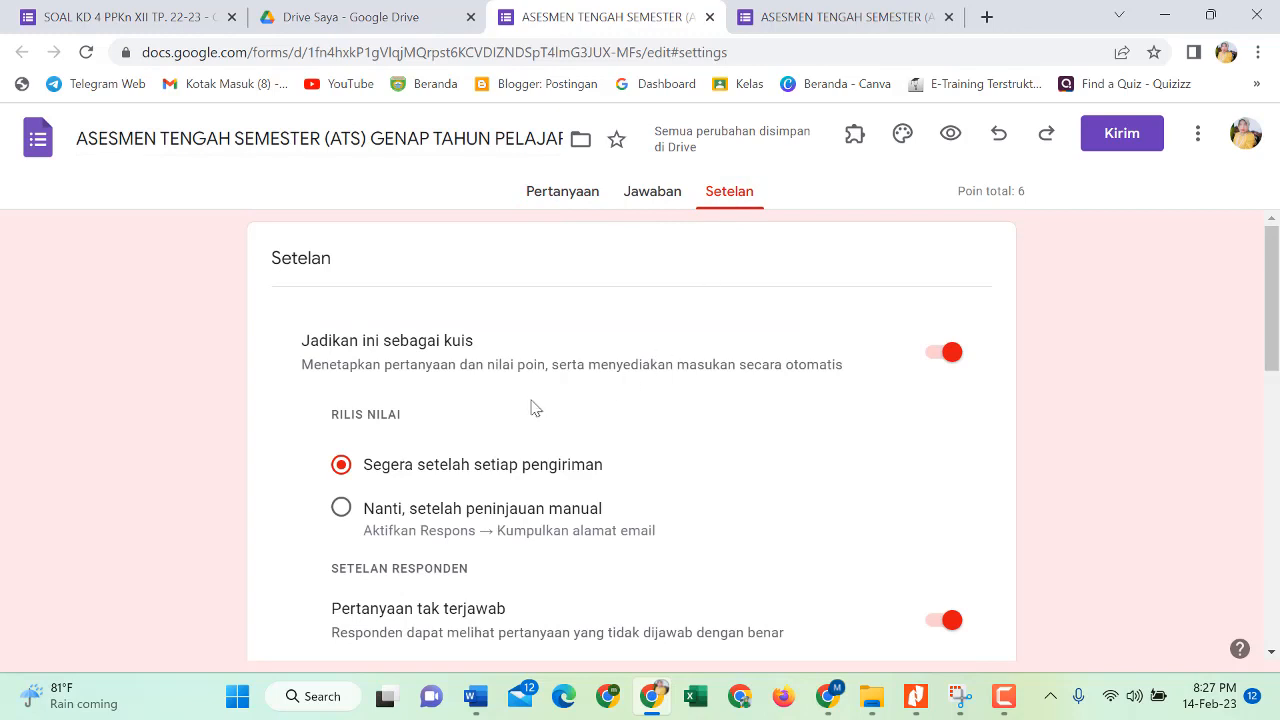
{"action": "scroll", "coordinate": [734, 366], "scroll_direction": "down", "scroll_amount": 1}
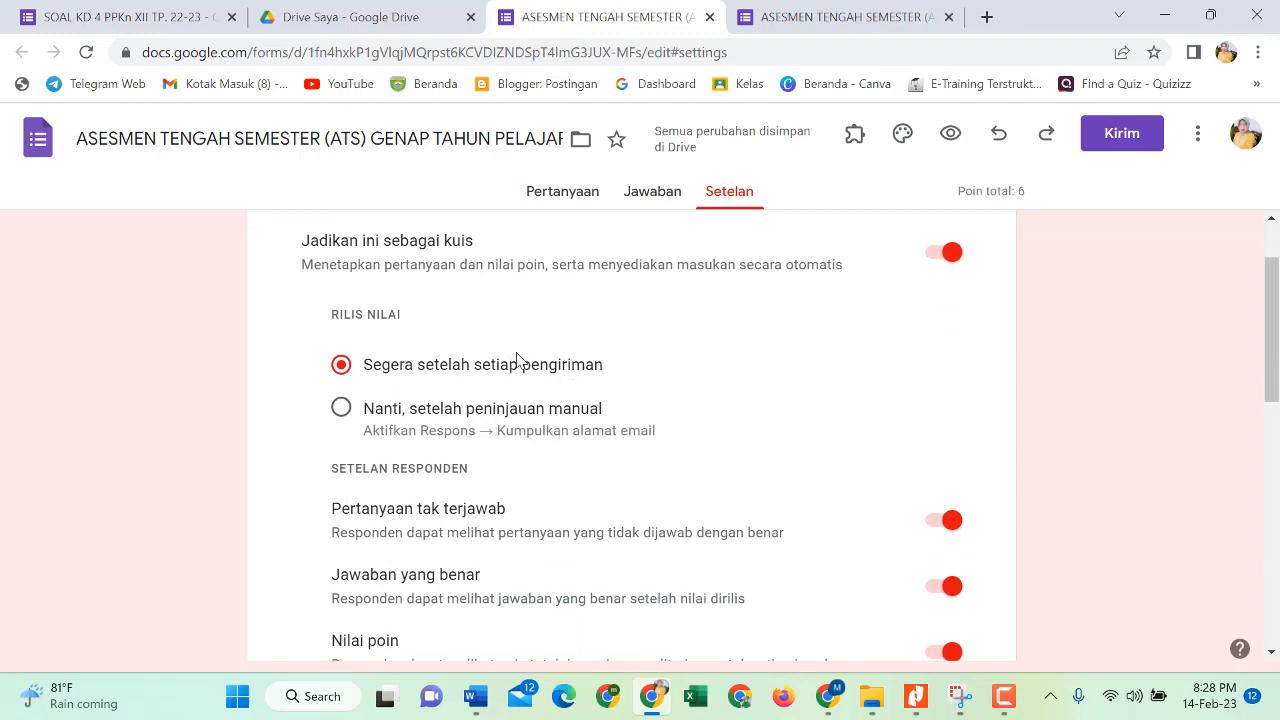
{"action": "left_click", "coordinate": [342, 409]}
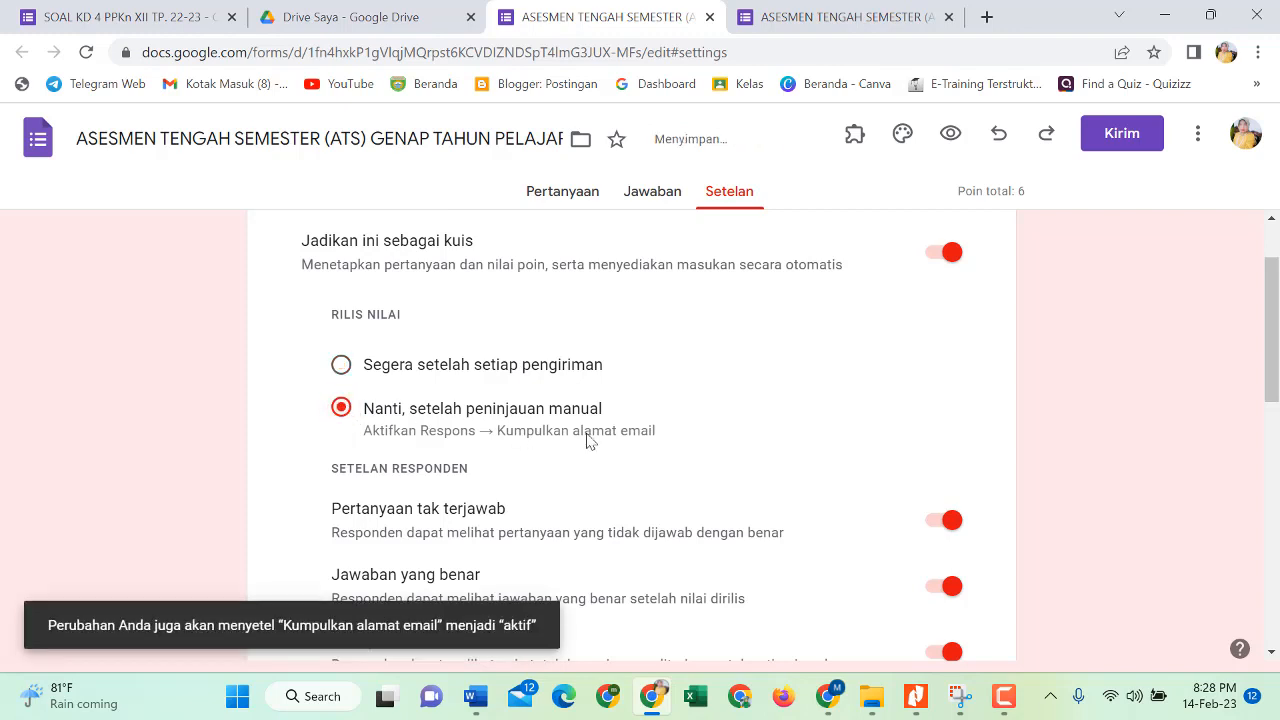
{"action": "scroll", "coordinate": [616, 440], "scroll_direction": "down", "scroll_amount": 1}
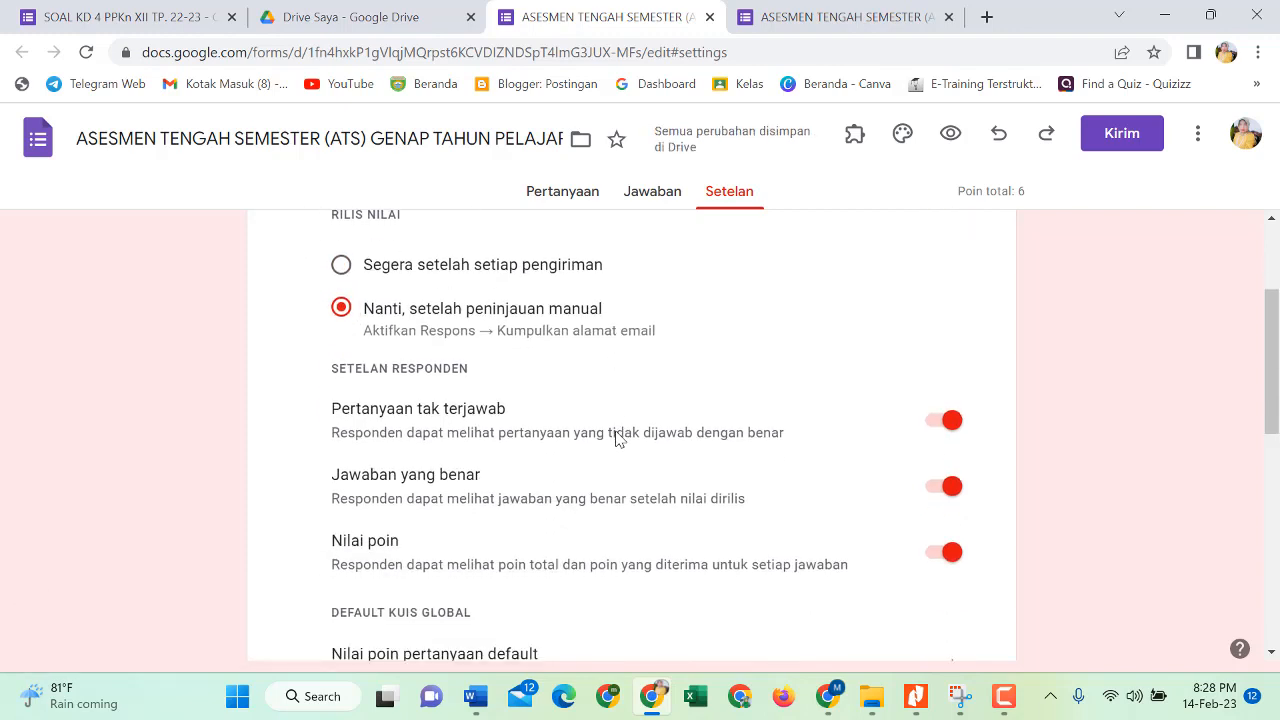
- Expand the response settings (Jawaban) and turn off "Kumpulkan alamat email"
{"action": "scroll", "coordinate": [616, 440], "scroll_direction": "down", "scroll_amount": 2}
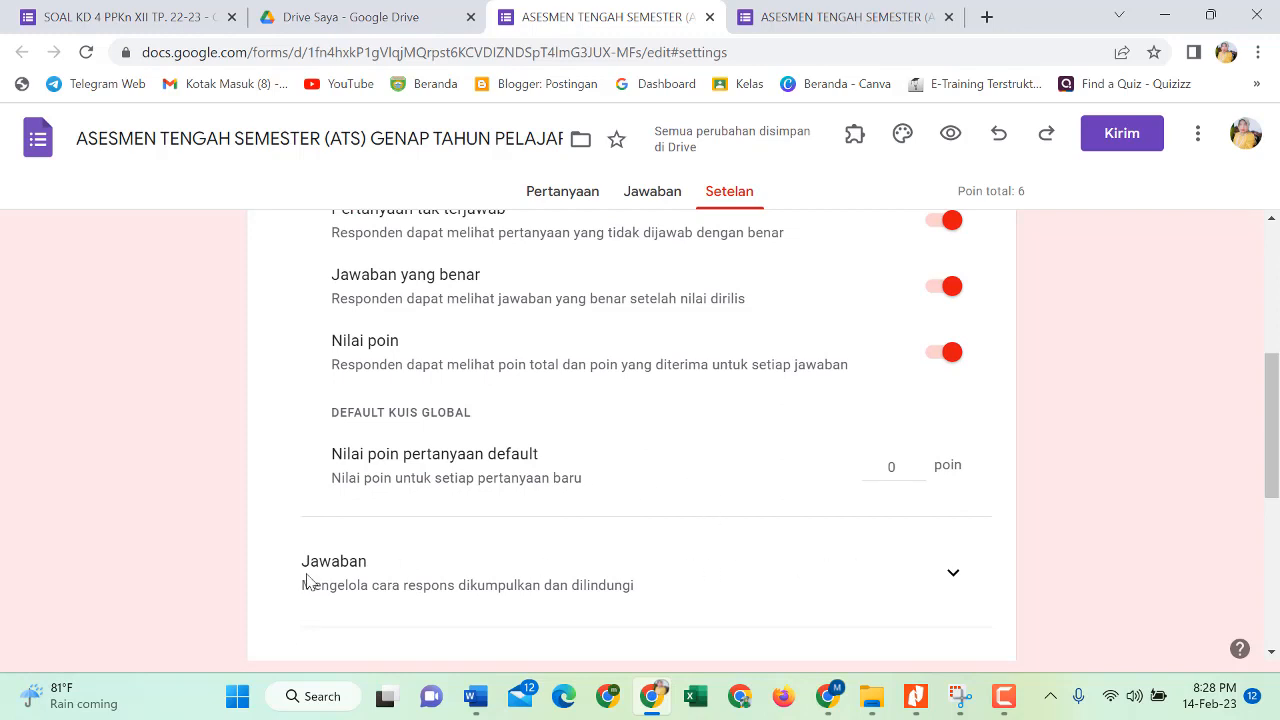
{"action": "left_click", "coordinate": [953, 573]}
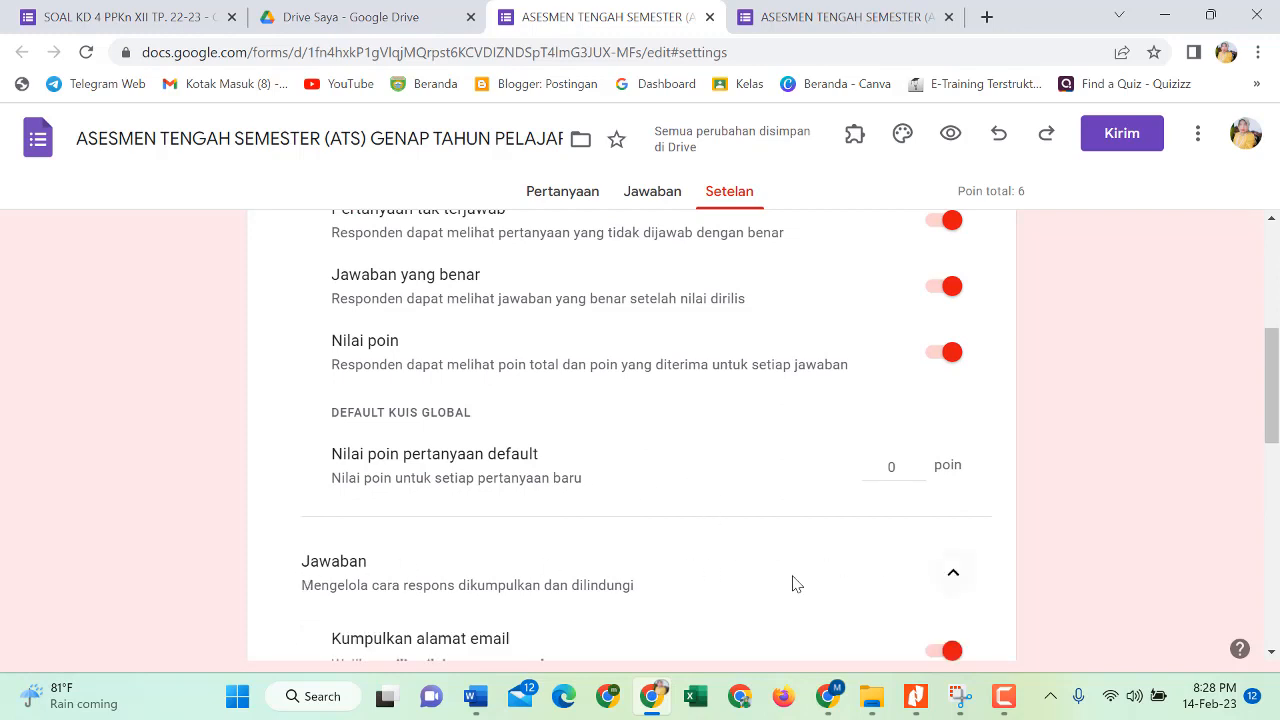
{"action": "scroll", "coordinate": [643, 546], "scroll_direction": "down", "scroll_amount": 2}
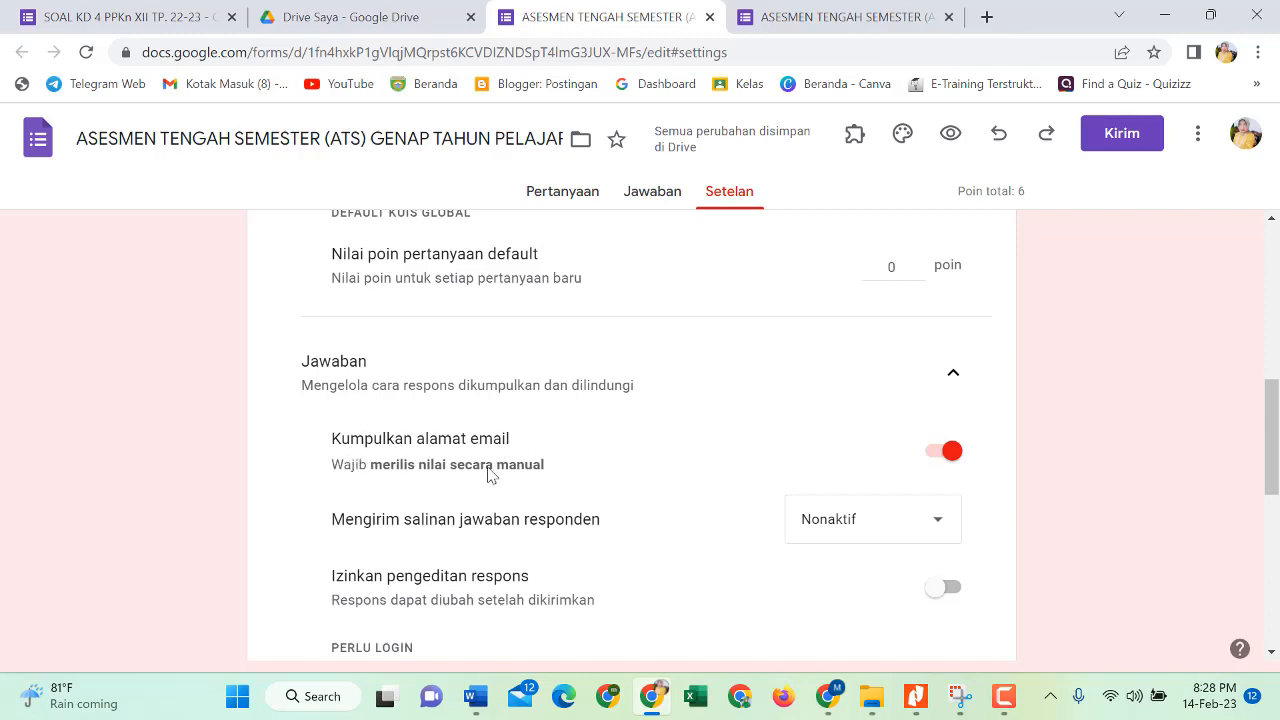
{"action": "left_click", "coordinate": [936, 462]}
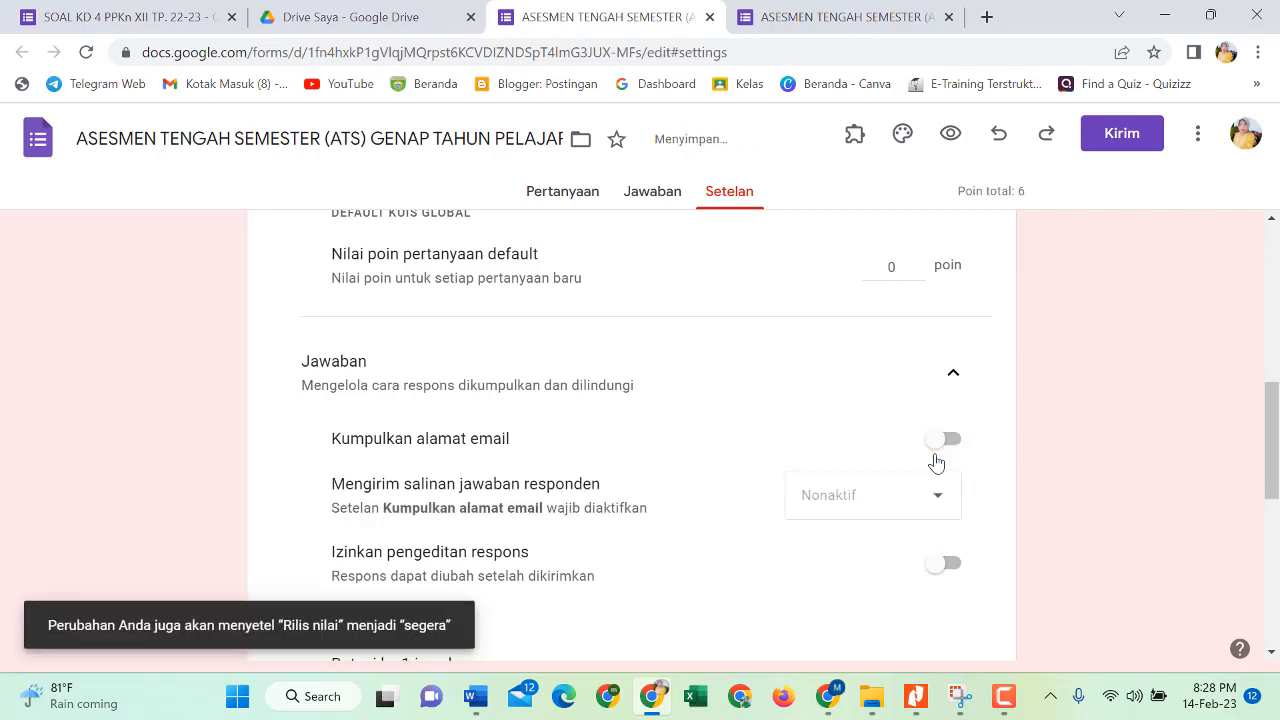
- Check the remaining form settings, including "Batasi ke 1 jawaban", and return to the questions and title
{"action": "scroll", "coordinate": [821, 440], "scroll_direction": "down", "scroll_amount": 2}
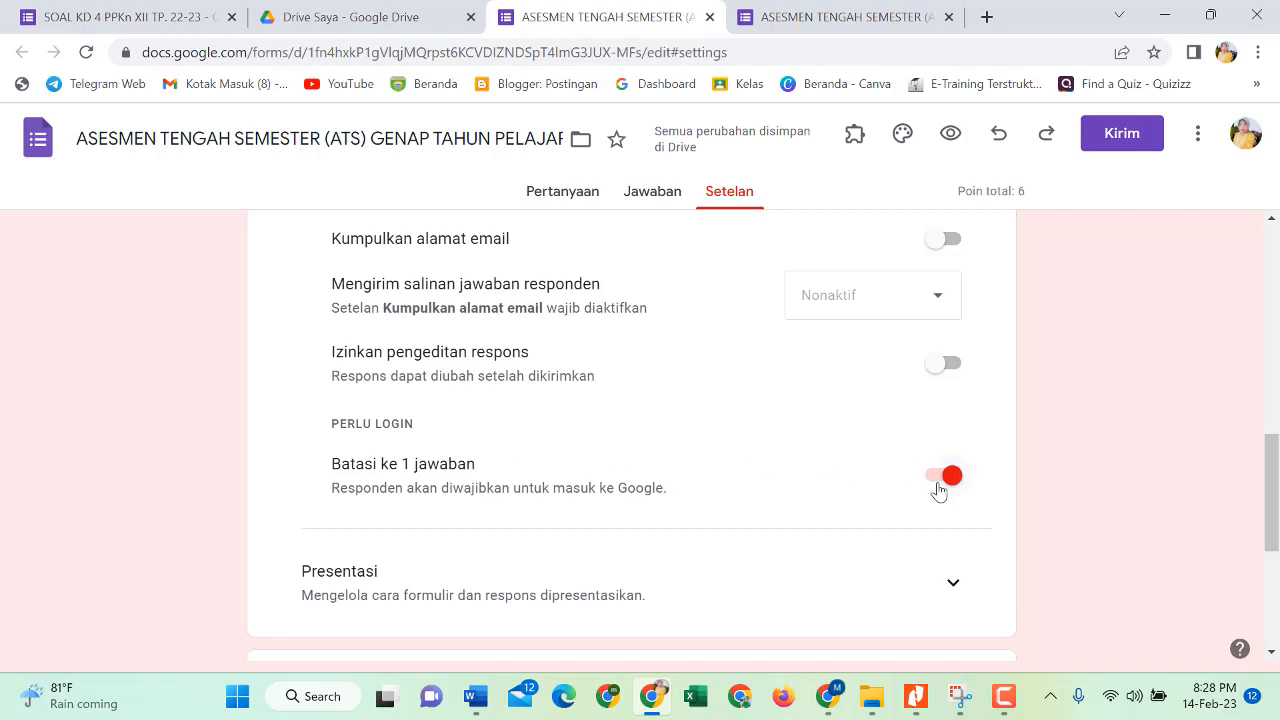
{"action": "scroll", "coordinate": [935, 492], "scroll_direction": "down", "scroll_amount": 1}
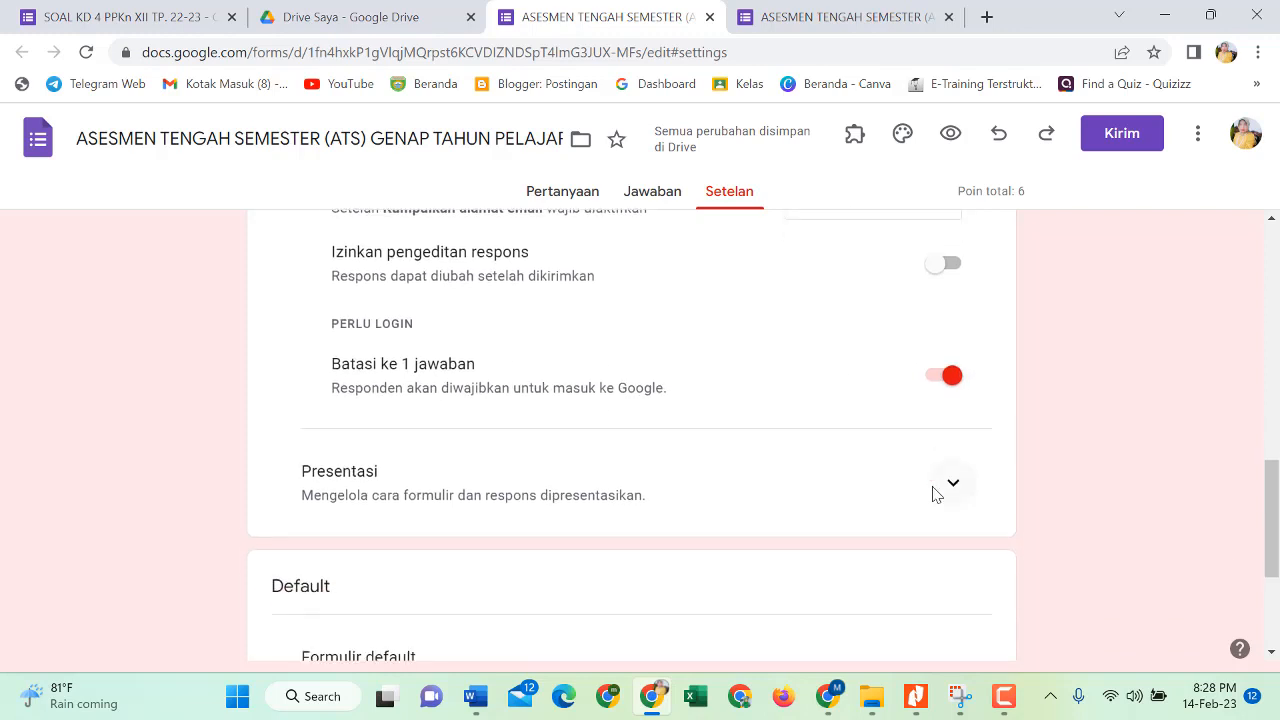
{"action": "scroll", "coordinate": [932, 494], "scroll_direction": "down", "scroll_amount": 3}
{"action": "scroll", "coordinate": [930, 497], "scroll_direction": "up", "scroll_amount": 5}
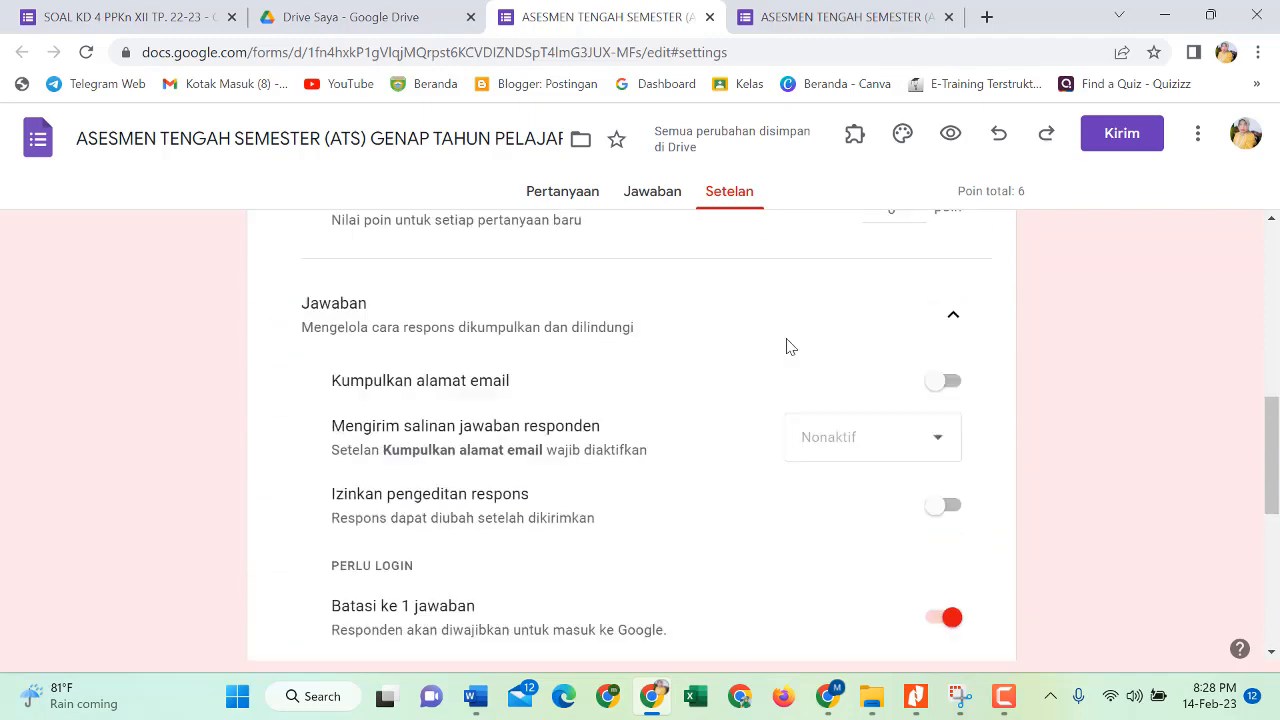
{"action": "left_click", "coordinate": [565, 200]}
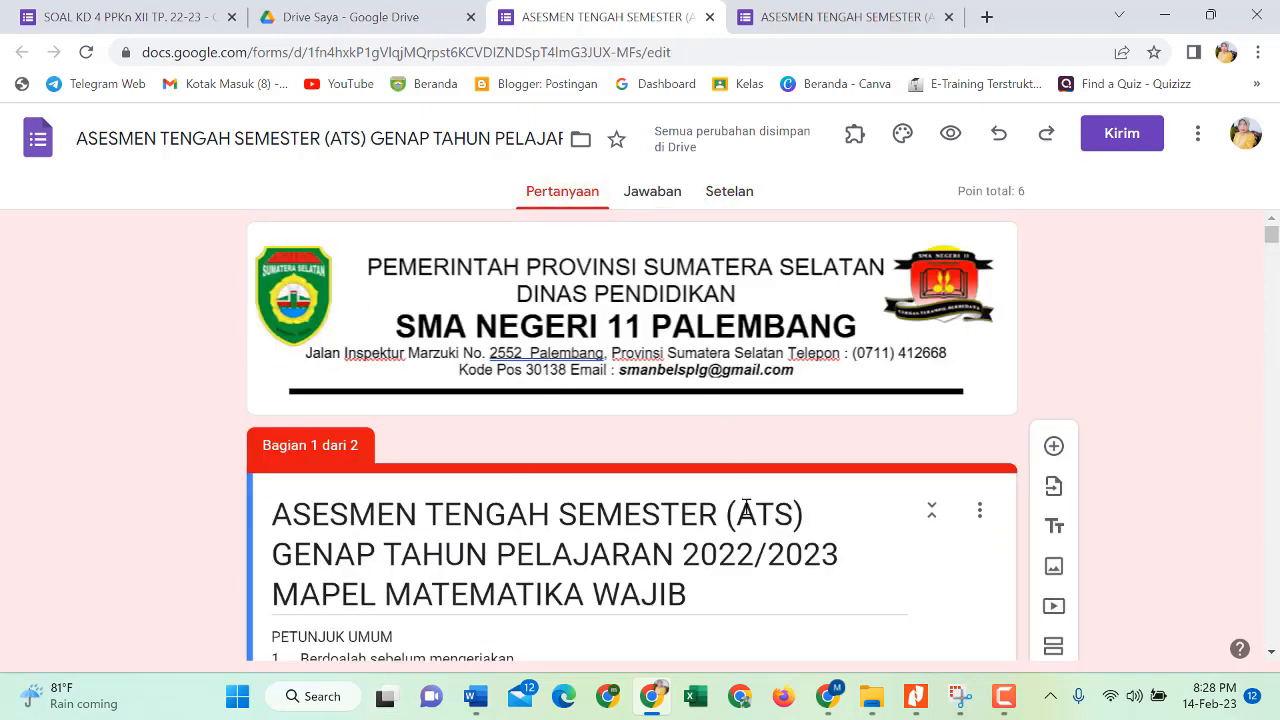
{"action": "scroll", "coordinate": [742, 505], "scroll_direction": "down", "scroll_amount": 3}
{"action": "scroll", "coordinate": [736, 500], "scroll_direction": "up", "scroll_amount": 3}
- Create a shortened share link for the form and copy it
{"action": "left_click", "coordinate": [1153, 131]}
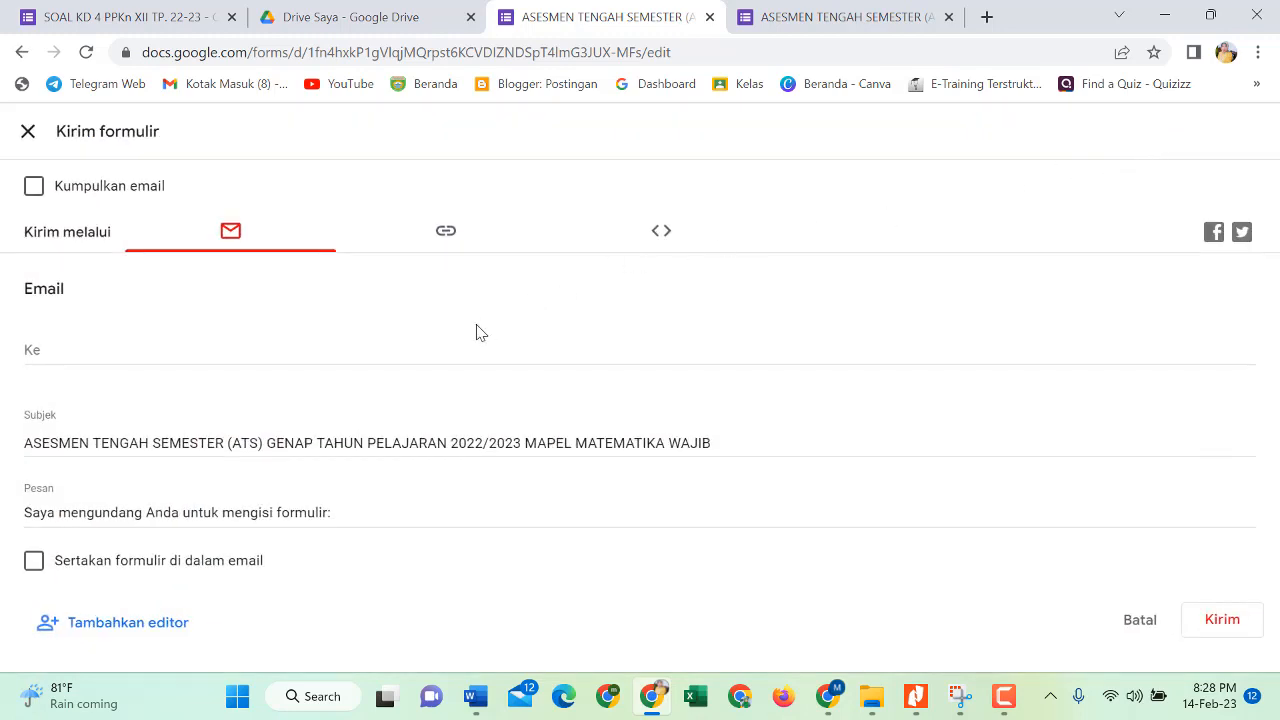
{"action": "left_click", "coordinate": [447, 236]}
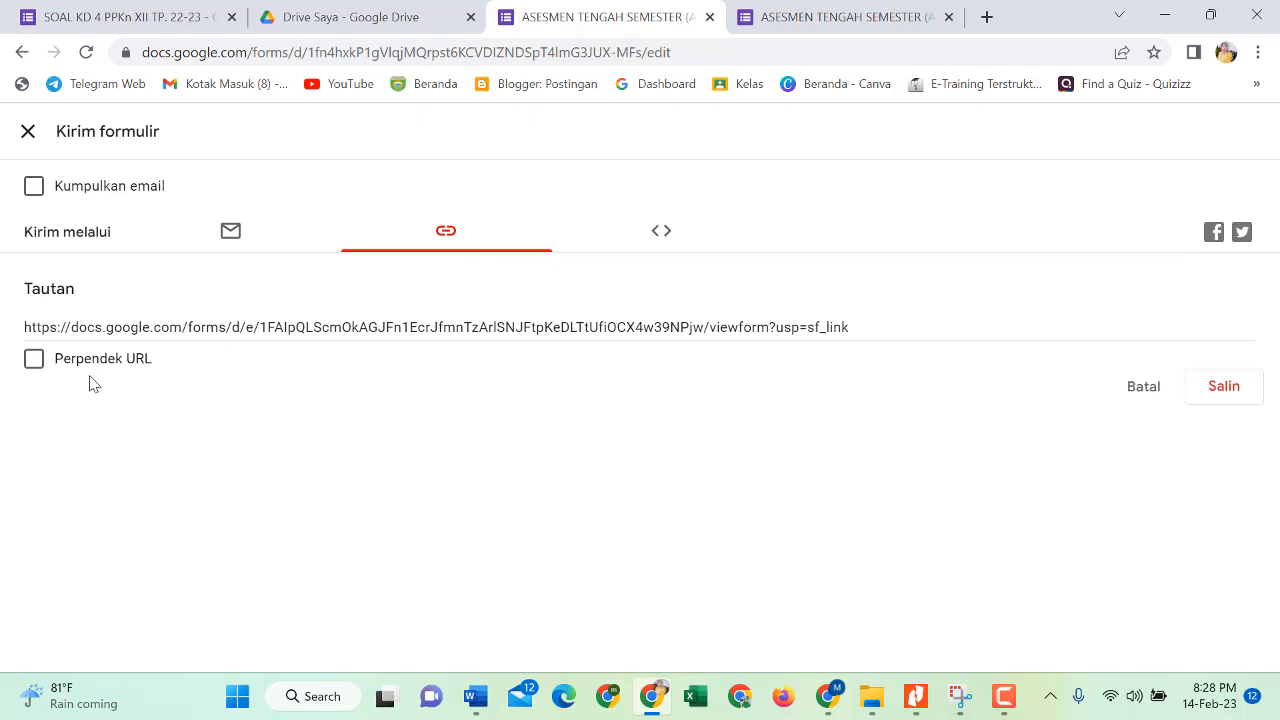
{"action": "left_click", "coordinate": [32, 360]}
{"action": "key", "text": "ctrl+c"}
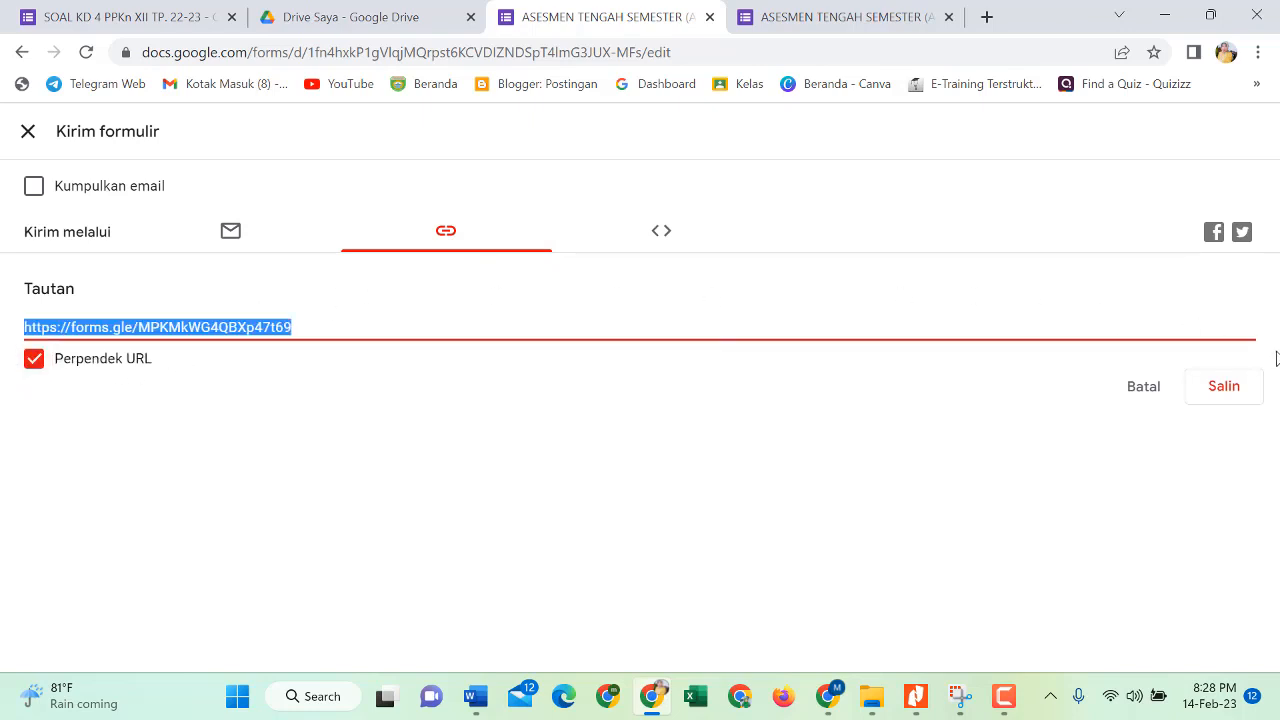
{"action": "left_click", "coordinate": [1236, 391]}
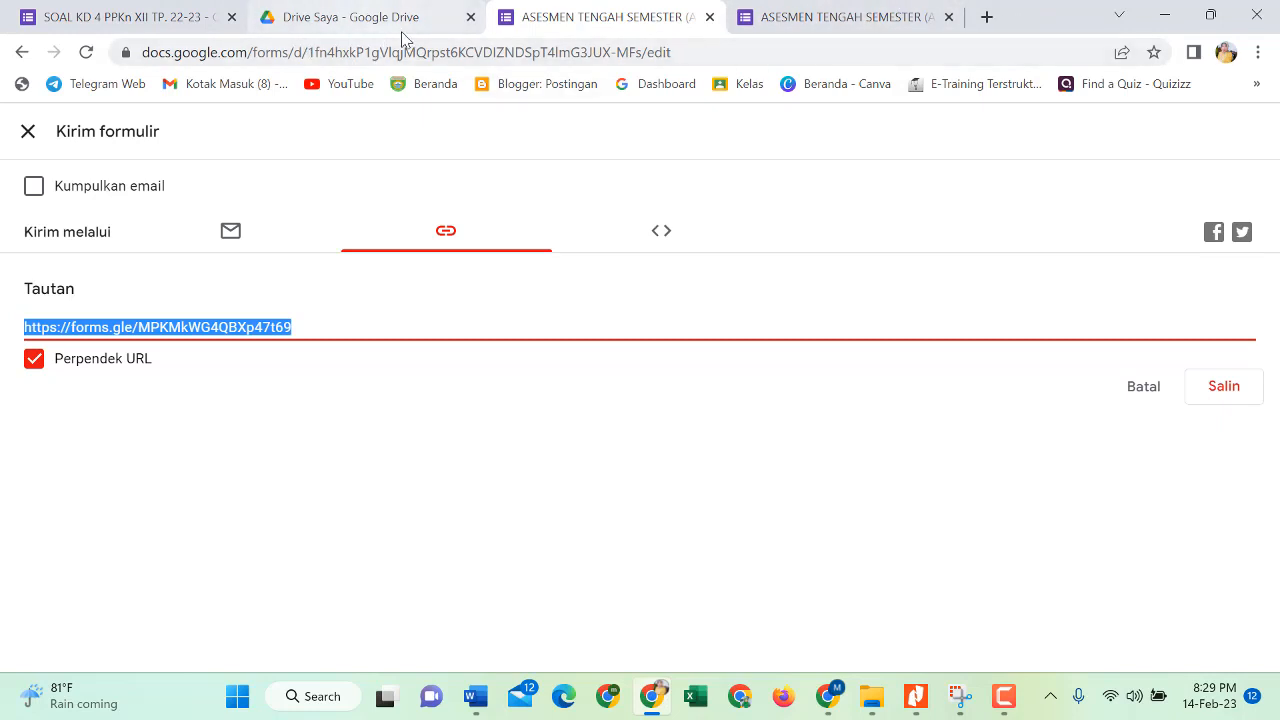
- Switch to WhatsApp Web in the other Chrome window and open a contact's chat
{"action": "left_click", "coordinate": [828, 696]}
{"action": "left_click", "coordinate": [766, 597]}
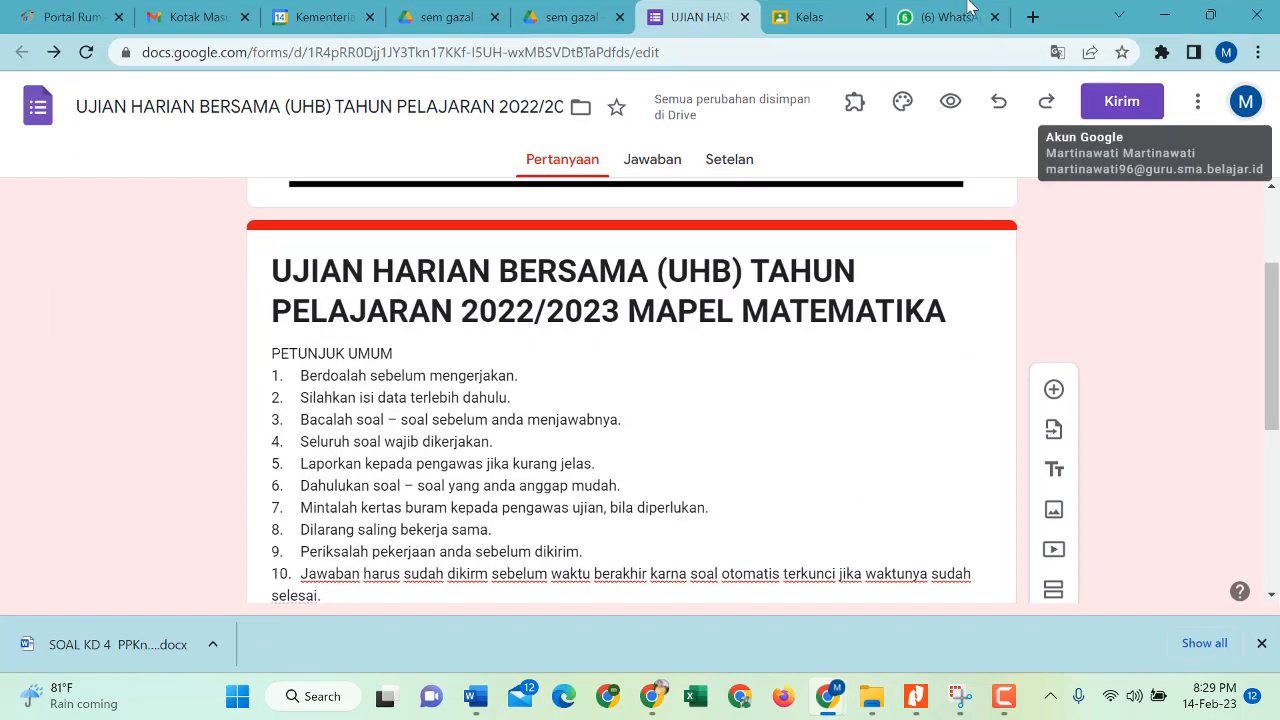
{"action": "left_click", "coordinate": [955, 17]}
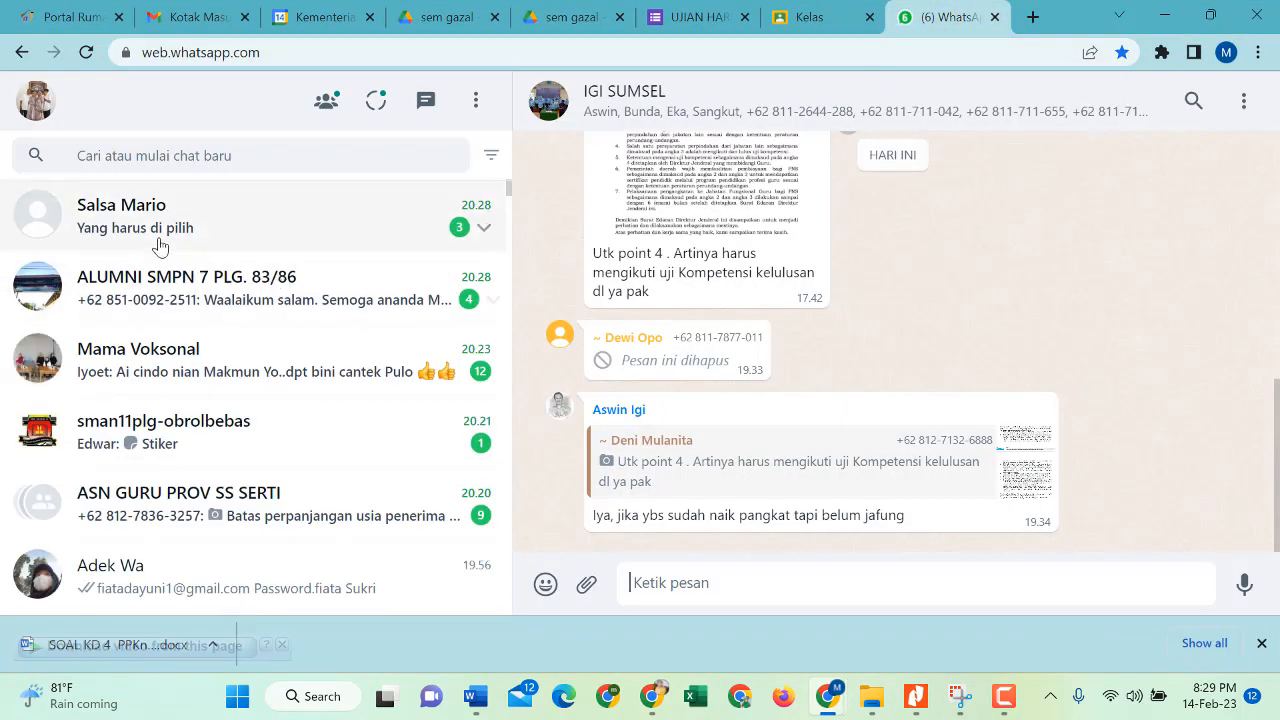
{"action": "scroll", "coordinate": [224, 310], "scroll_direction": "down", "scroll_amount": 1}
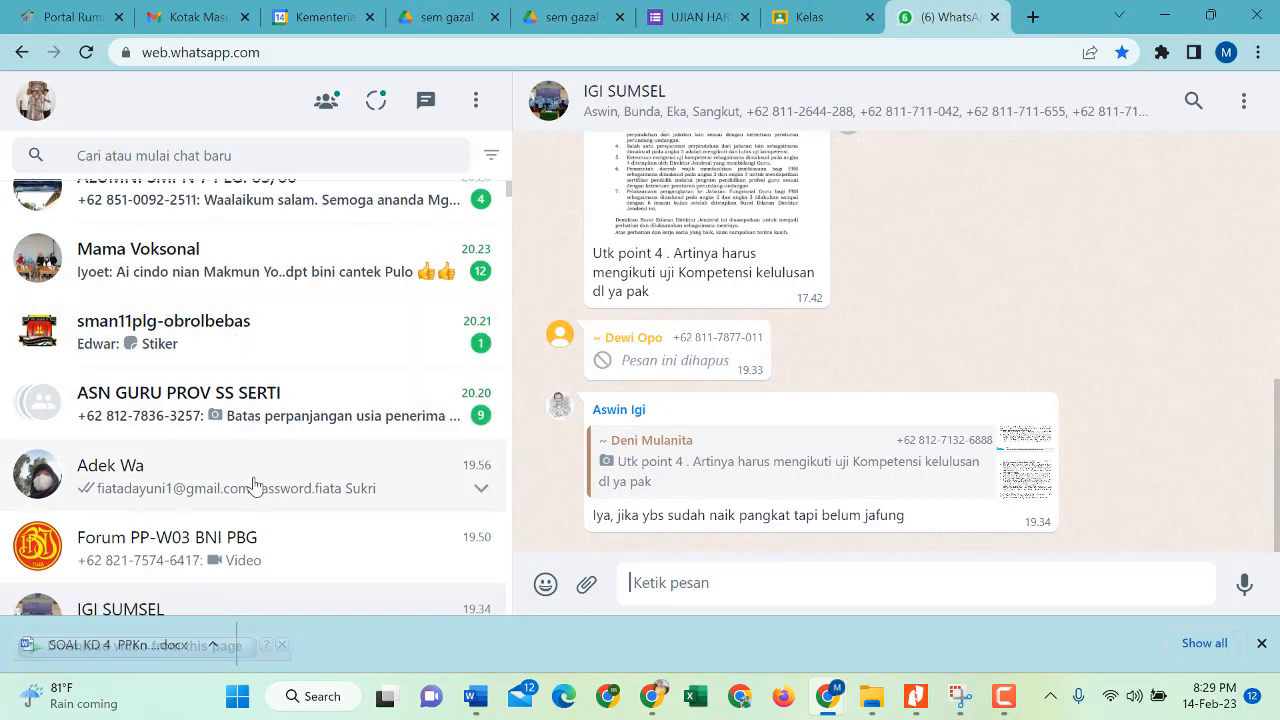
{"action": "left_click", "coordinate": [253, 485]}
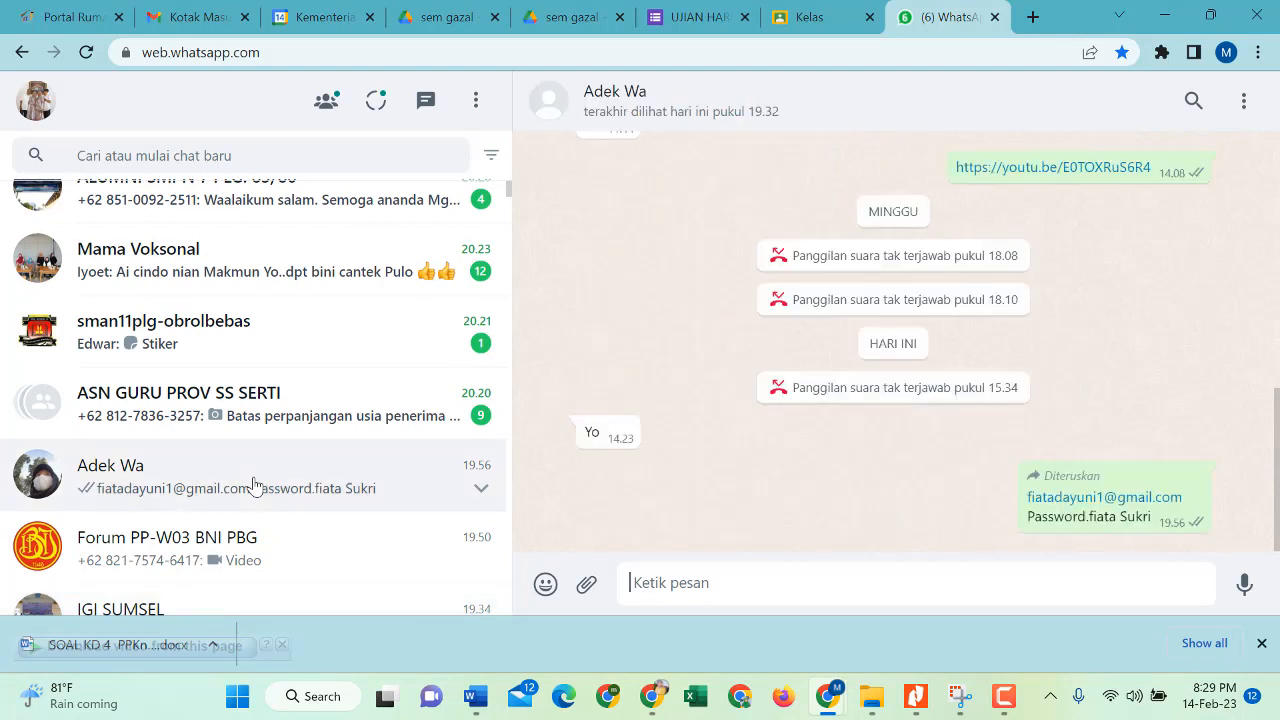
- Paste the copied short form link into the open chat and send it
{"action": "right_click", "coordinate": [650, 586]}
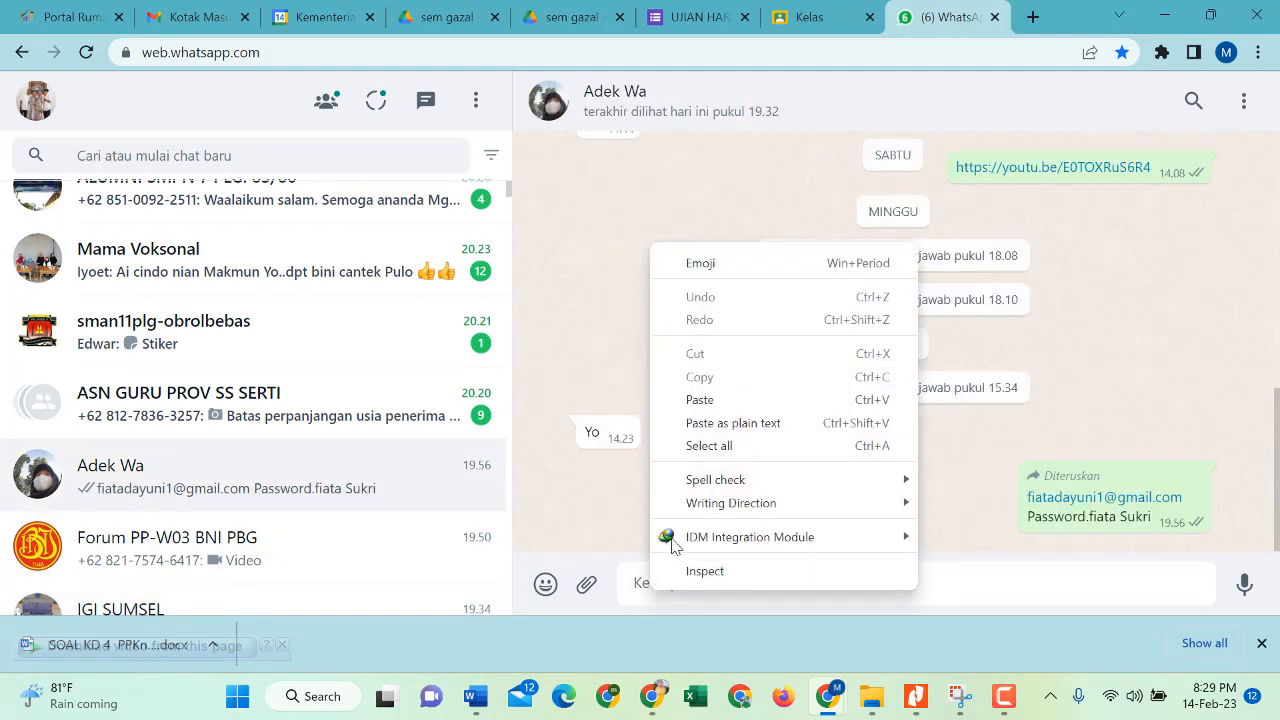
{"action": "left_click", "coordinate": [720, 403]}
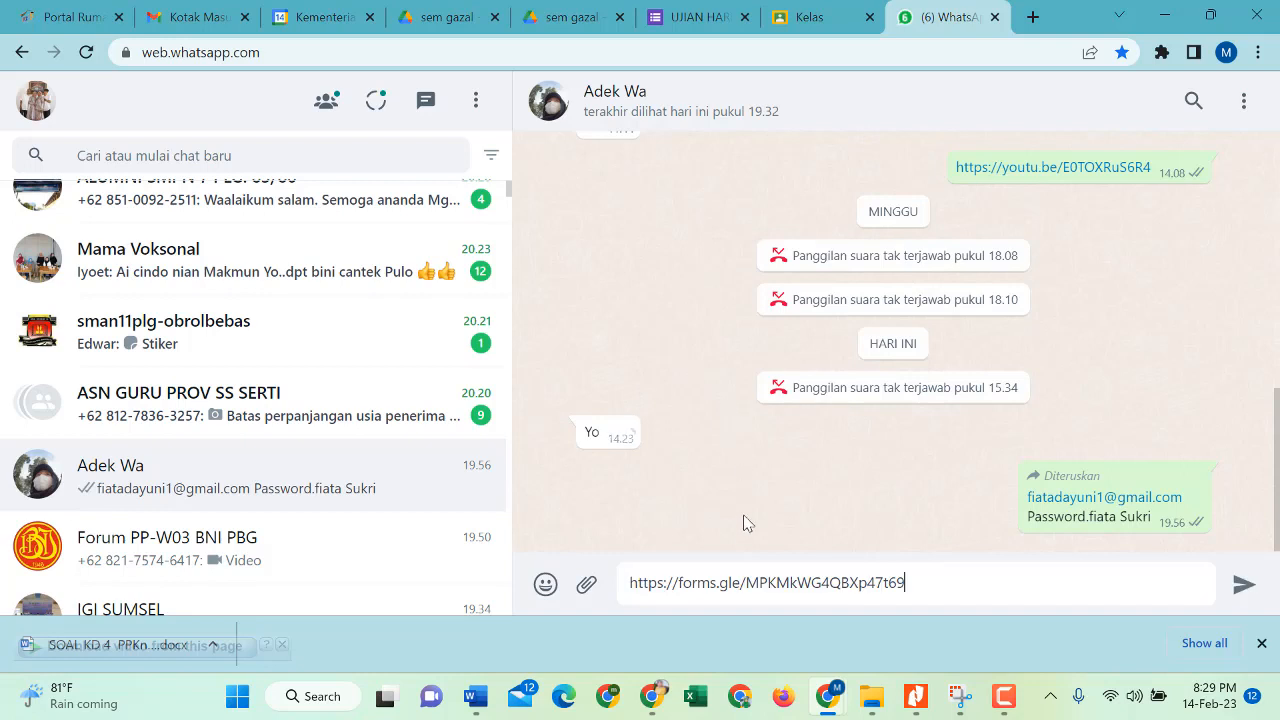
{"action": "left_click", "coordinate": [1243, 588]}
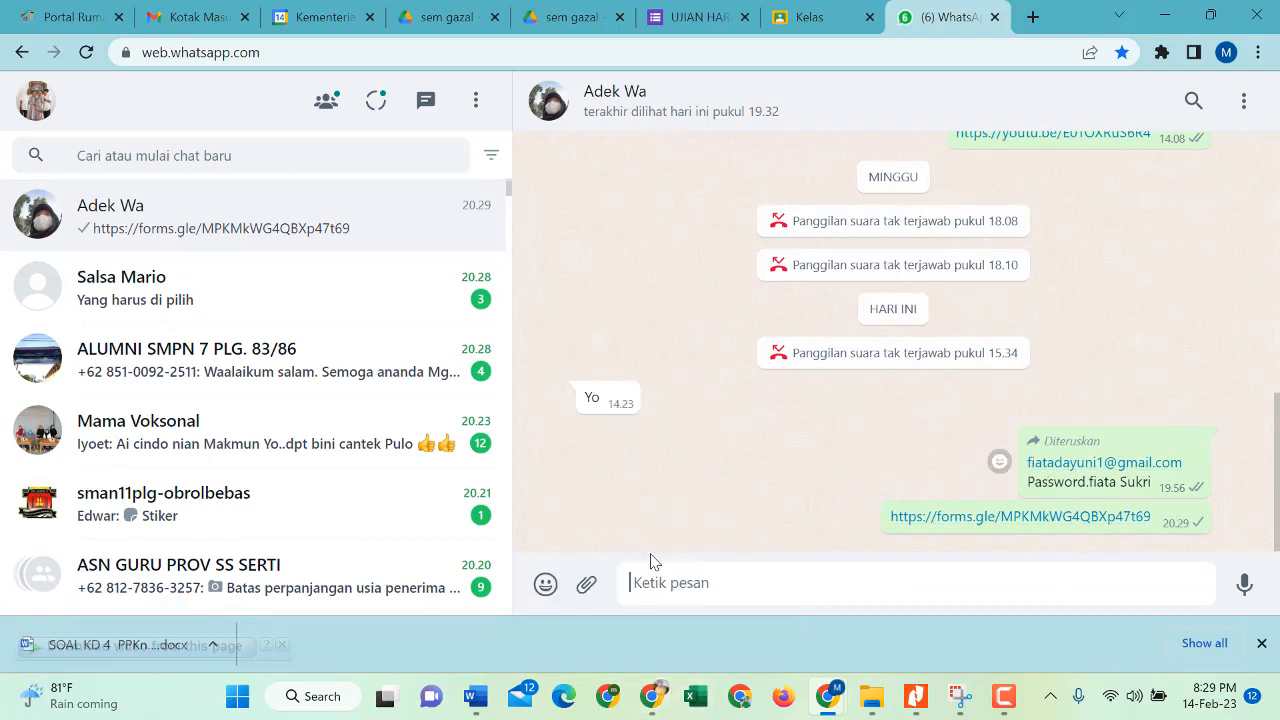
- Return to the first Chrome window and view the "SOAL KD 4 PPKn XII TP. 22-23 - Copy.pdf" form's first questions
{"action": "left_click", "coordinate": [650, 696]}
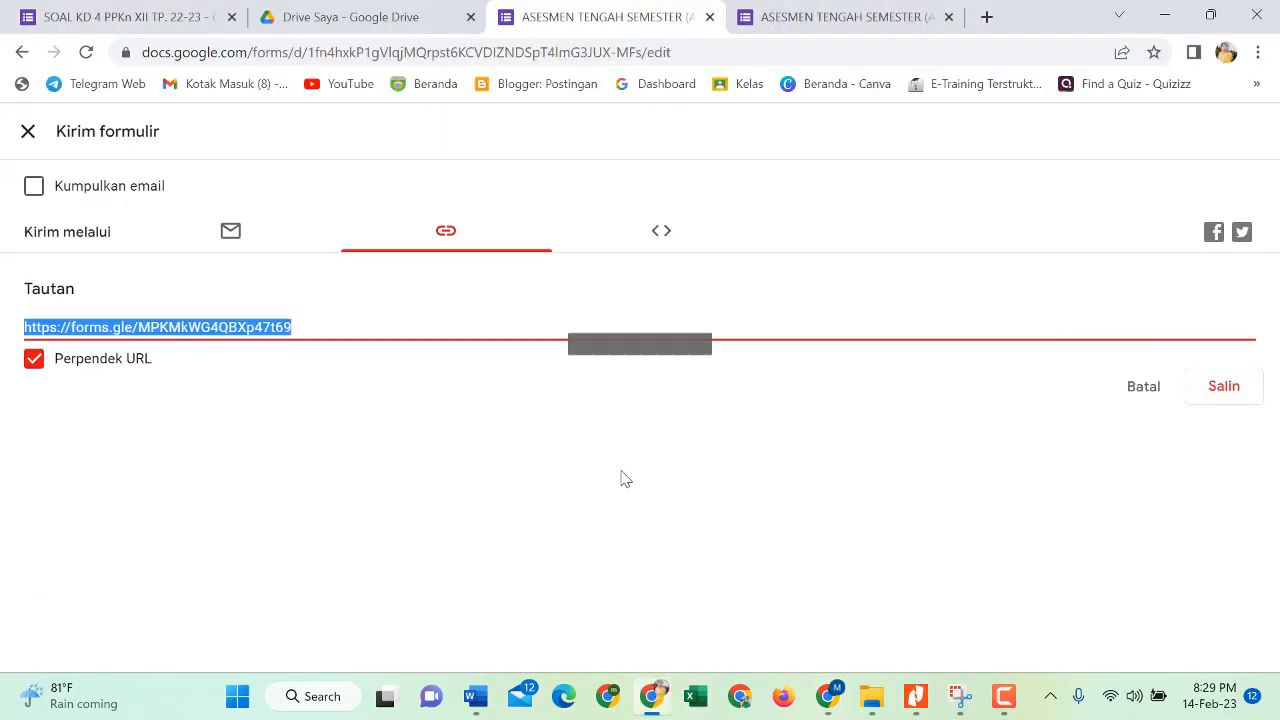
{"action": "left_click", "coordinate": [172, 20]}
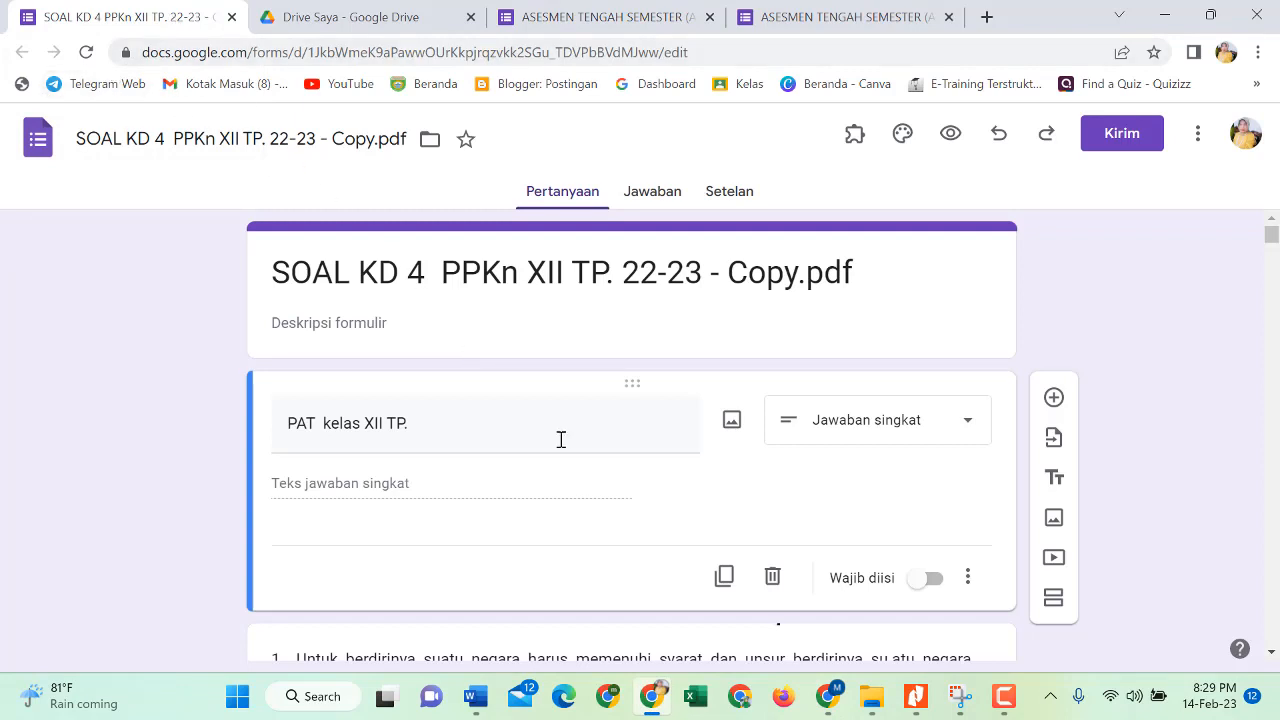
{"action": "scroll", "coordinate": [586, 490], "scroll_direction": "down", "scroll_amount": 2}
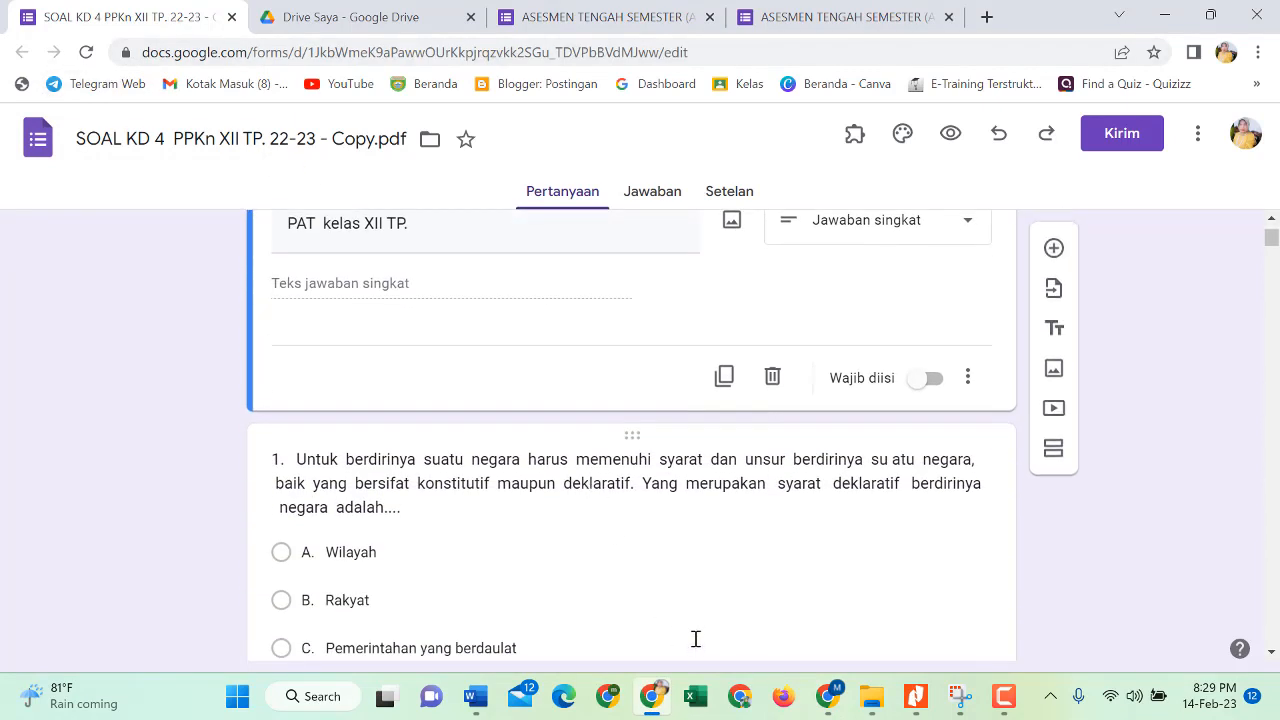
- Switch to the Word document "SOAL KD 4 PPKn XII TP. 22-23 - Copy.docx" and review its numbering and answer options from question 1 through question 5
{"action": "left_click", "coordinate": [480, 706]}
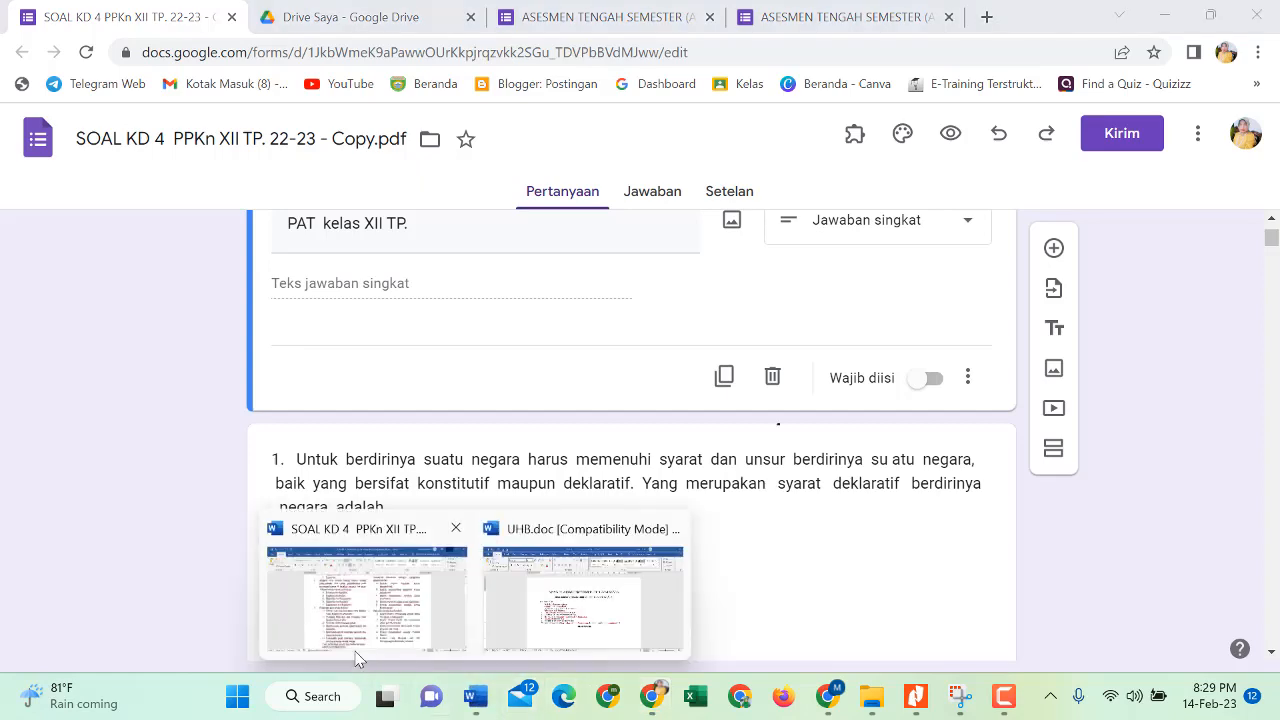
{"action": "left_click", "coordinate": [346, 616]}
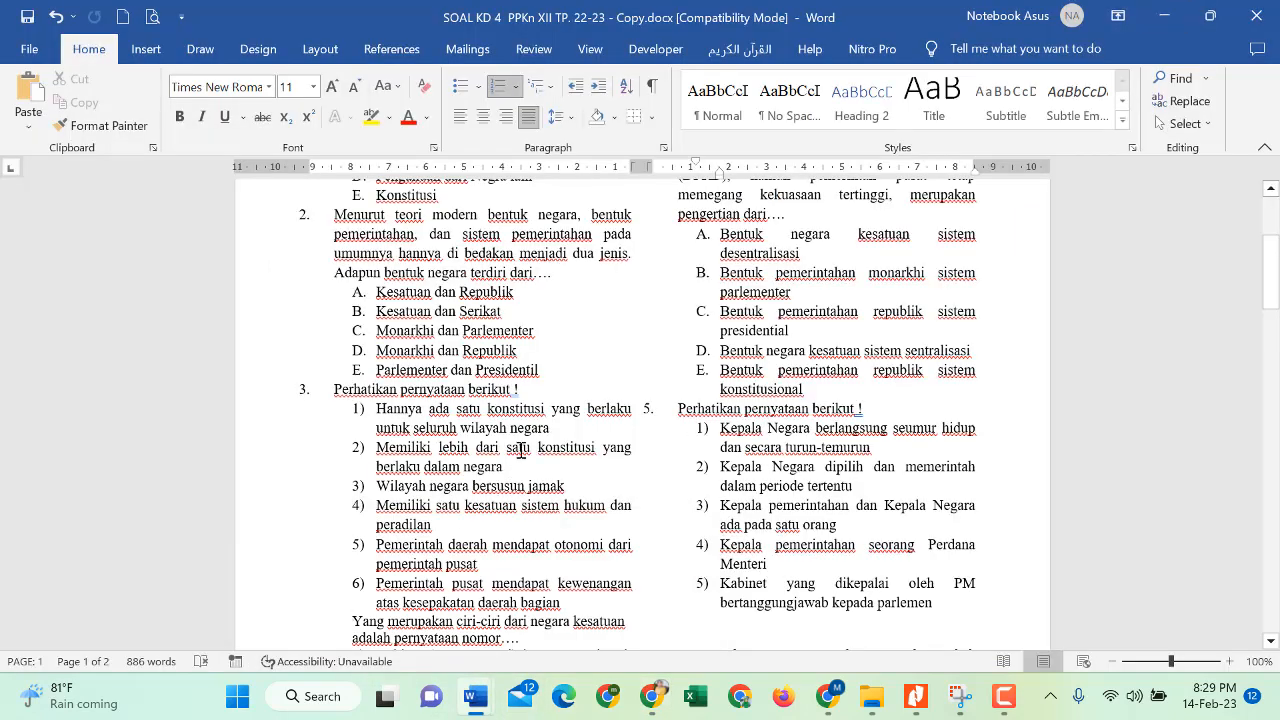
{"action": "scroll", "coordinate": [545, 447], "scroll_direction": "down", "scroll_amount": 2}
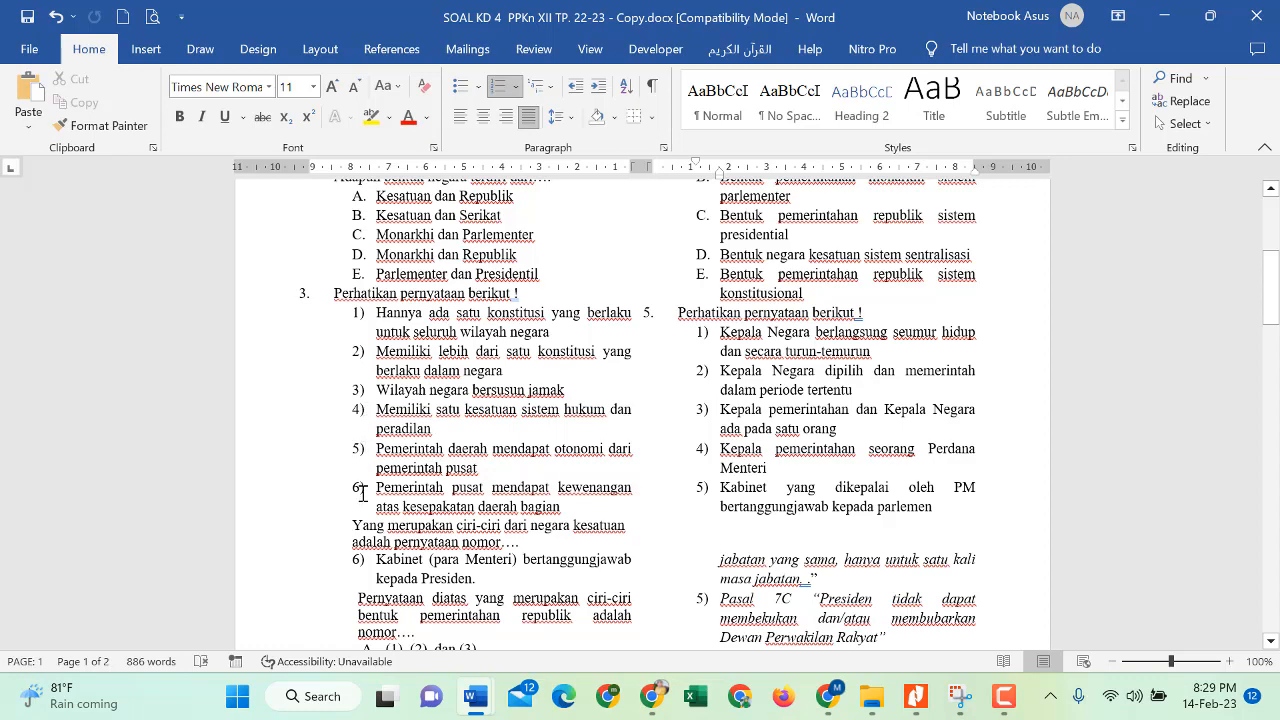
{"action": "scroll", "coordinate": [408, 383], "scroll_direction": "down", "scroll_amount": 2}
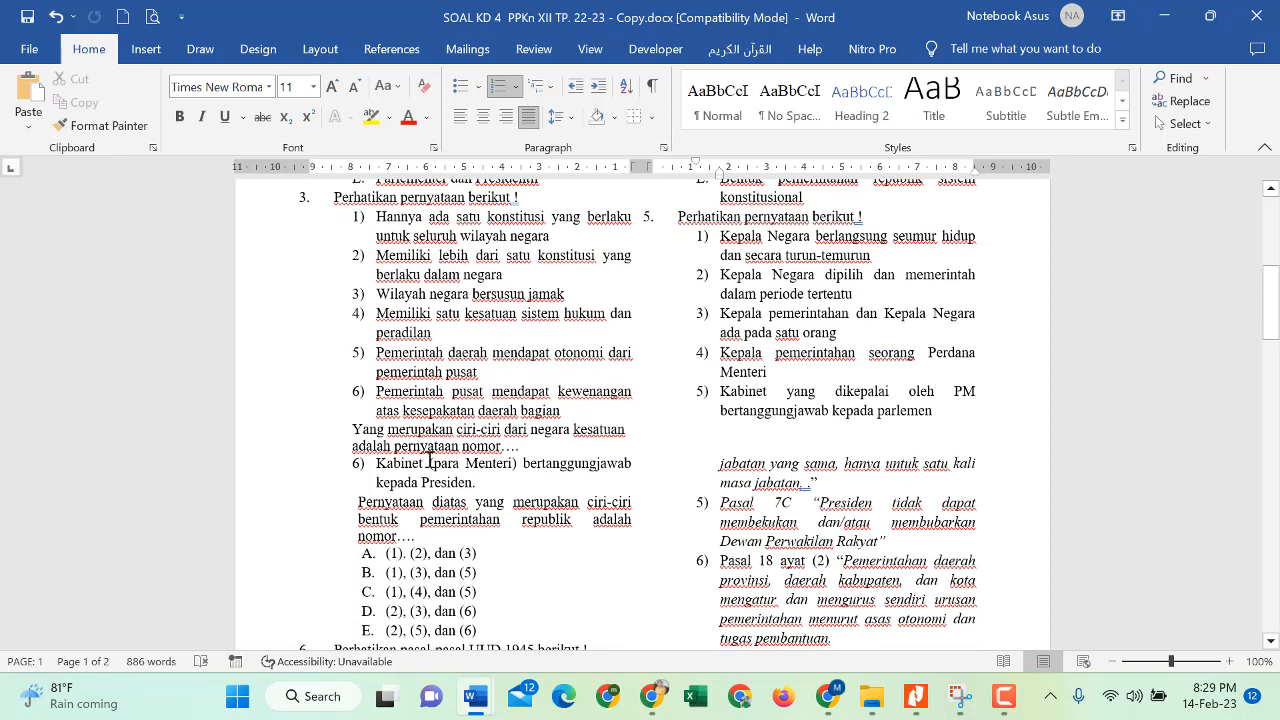
{"action": "scroll", "coordinate": [443, 477], "scroll_direction": "down", "scroll_amount": 1}
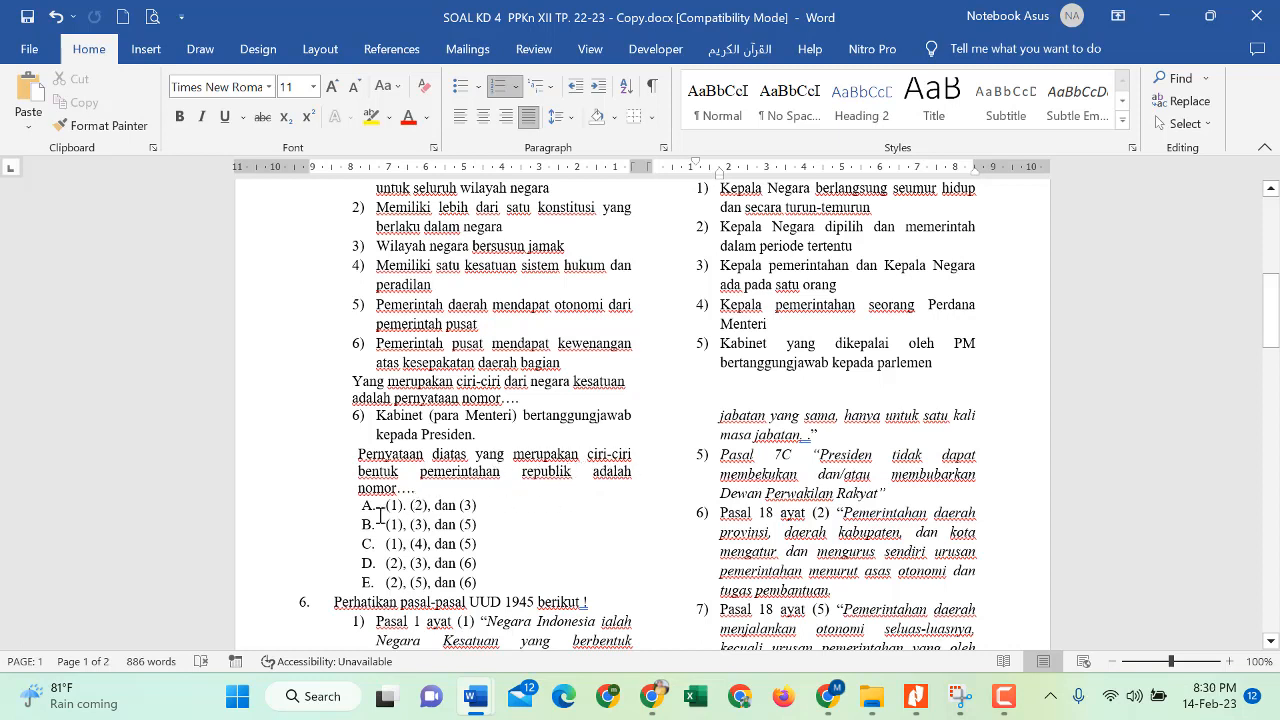
{"action": "scroll", "coordinate": [410, 420], "scroll_direction": "up", "scroll_amount": 1}
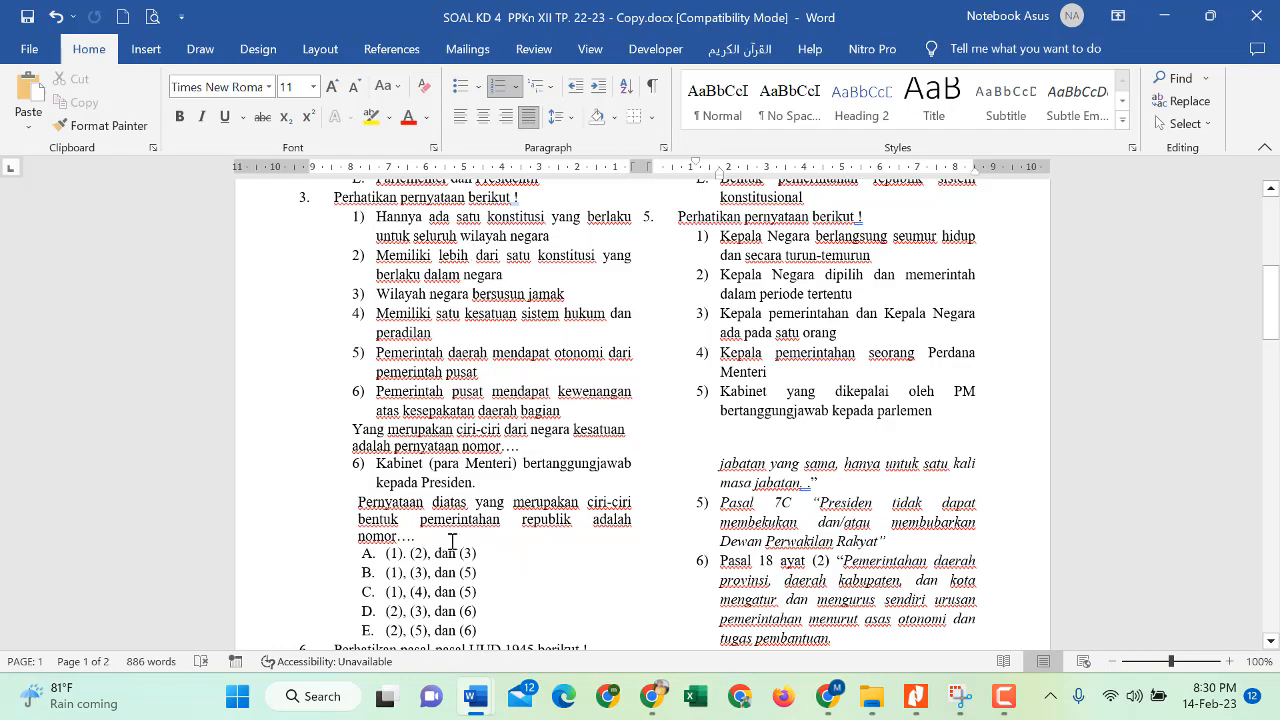
{"action": "scroll", "coordinate": [452, 541], "scroll_direction": "up", "scroll_amount": 7}
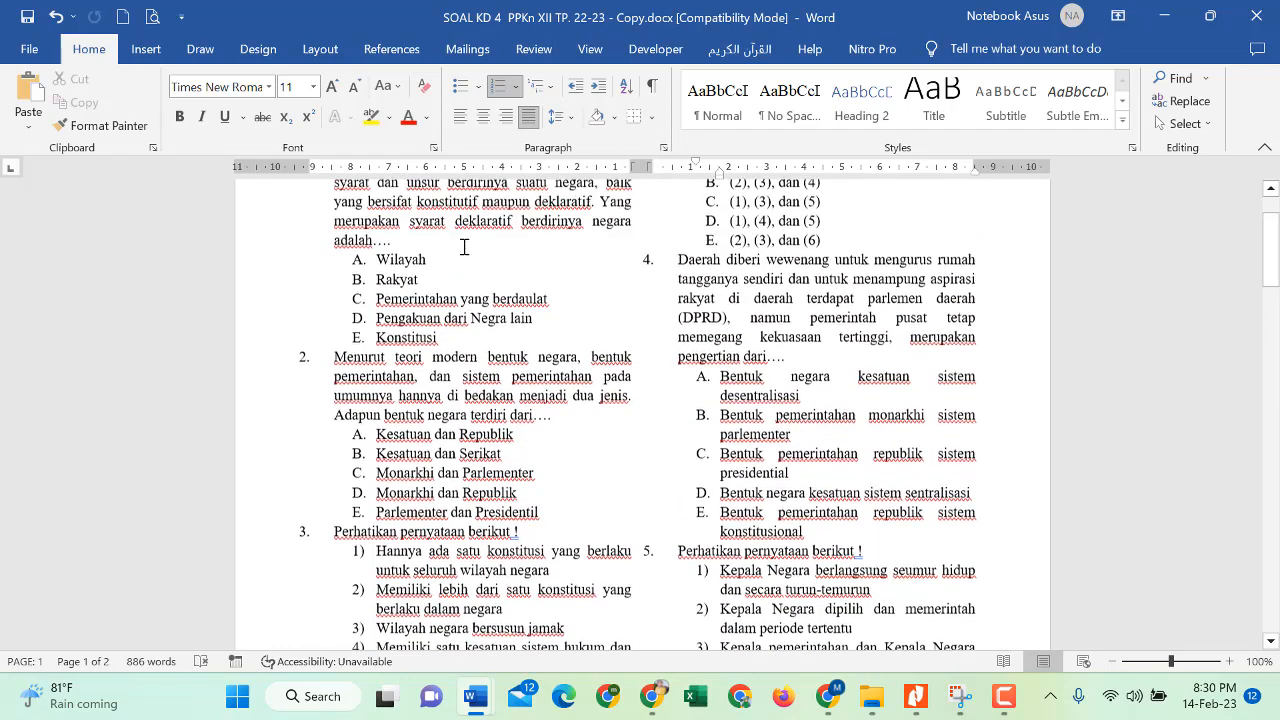
{"action": "scroll", "coordinate": [464, 247], "scroll_direction": "up", "scroll_amount": 2}
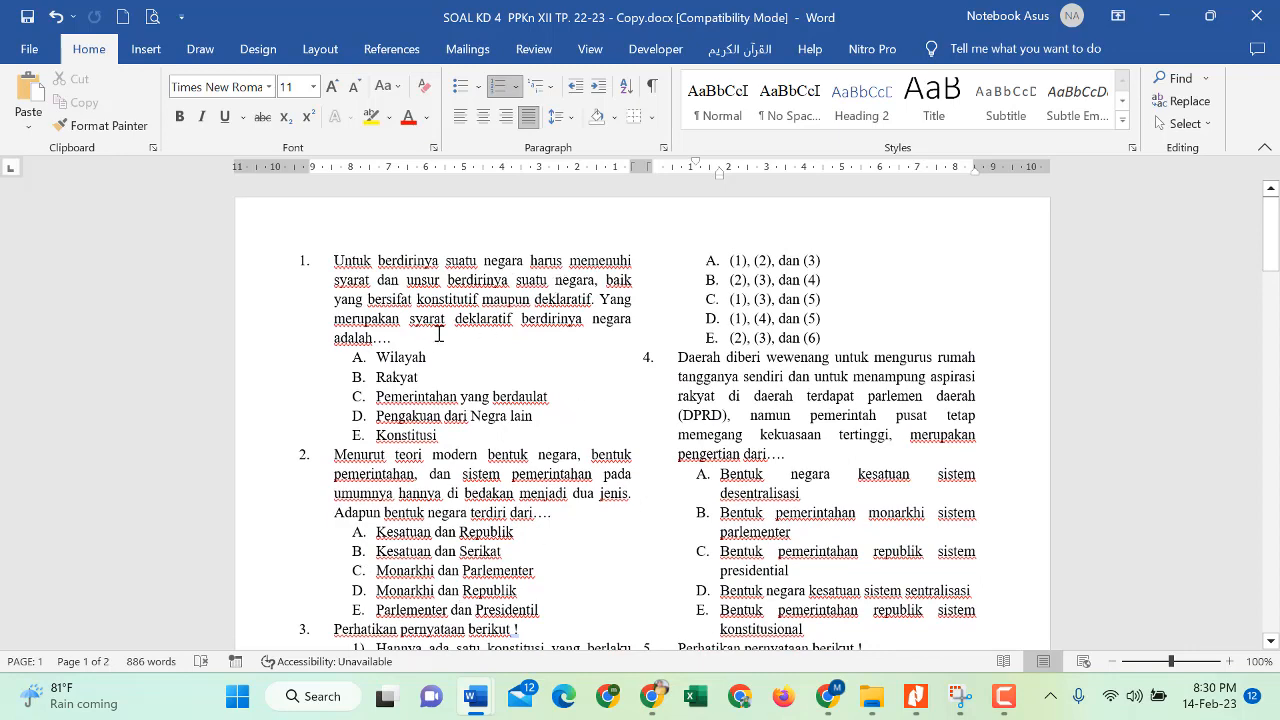
- Examine how the numbered statements of questions 3, 5 and 6 are laid out across the document's two columns
{"action": "scroll", "coordinate": [474, 322], "scroll_direction": "down", "scroll_amount": 8}
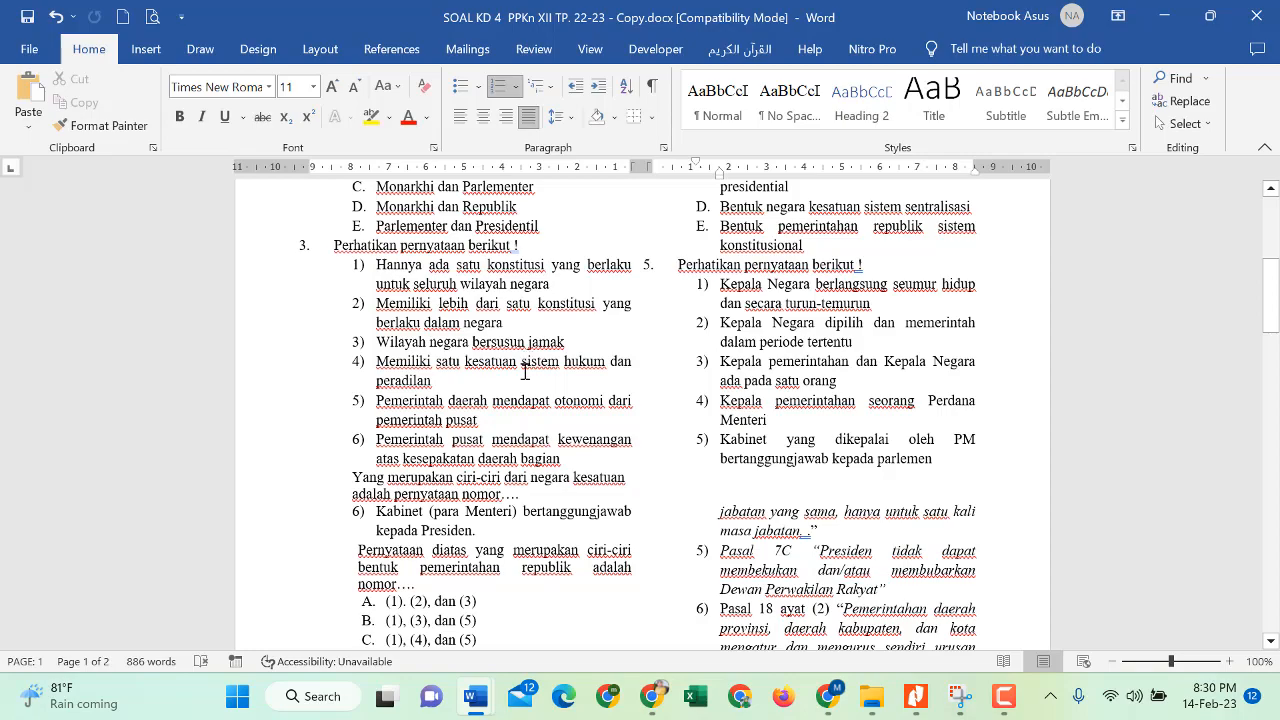
{"action": "scroll", "coordinate": [525, 372], "scroll_direction": "down", "scroll_amount": 4}
{"action": "scroll", "coordinate": [848, 439], "scroll_direction": "up", "scroll_amount": 3}
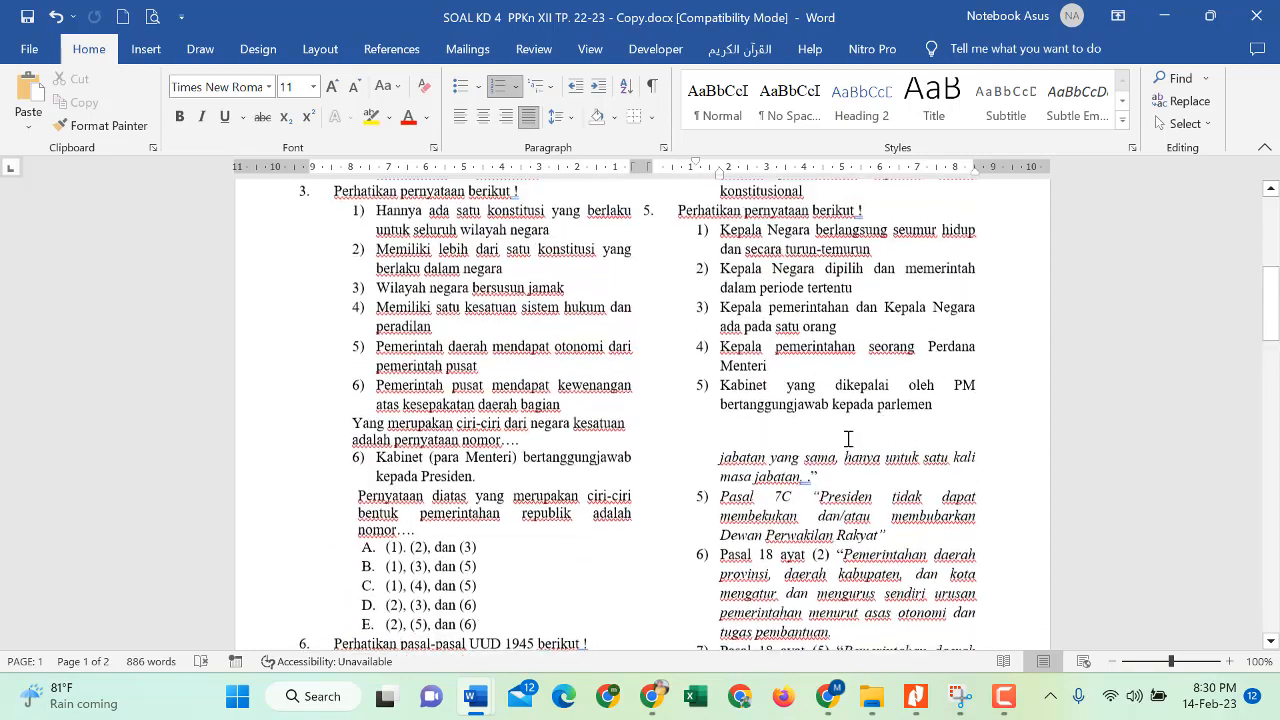
{"action": "scroll", "coordinate": [848, 439], "scroll_direction": "up", "scroll_amount": 4}
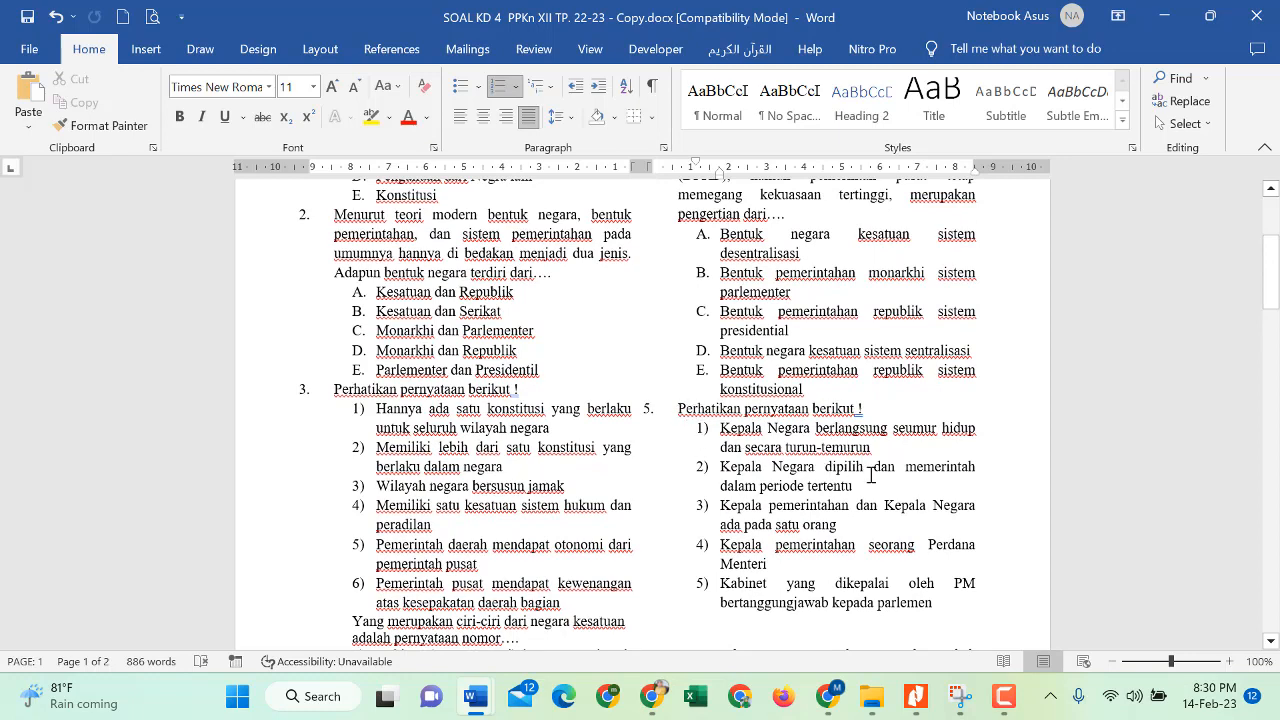
{"action": "scroll", "coordinate": [903, 588], "scroll_direction": "down", "scroll_amount": 2}
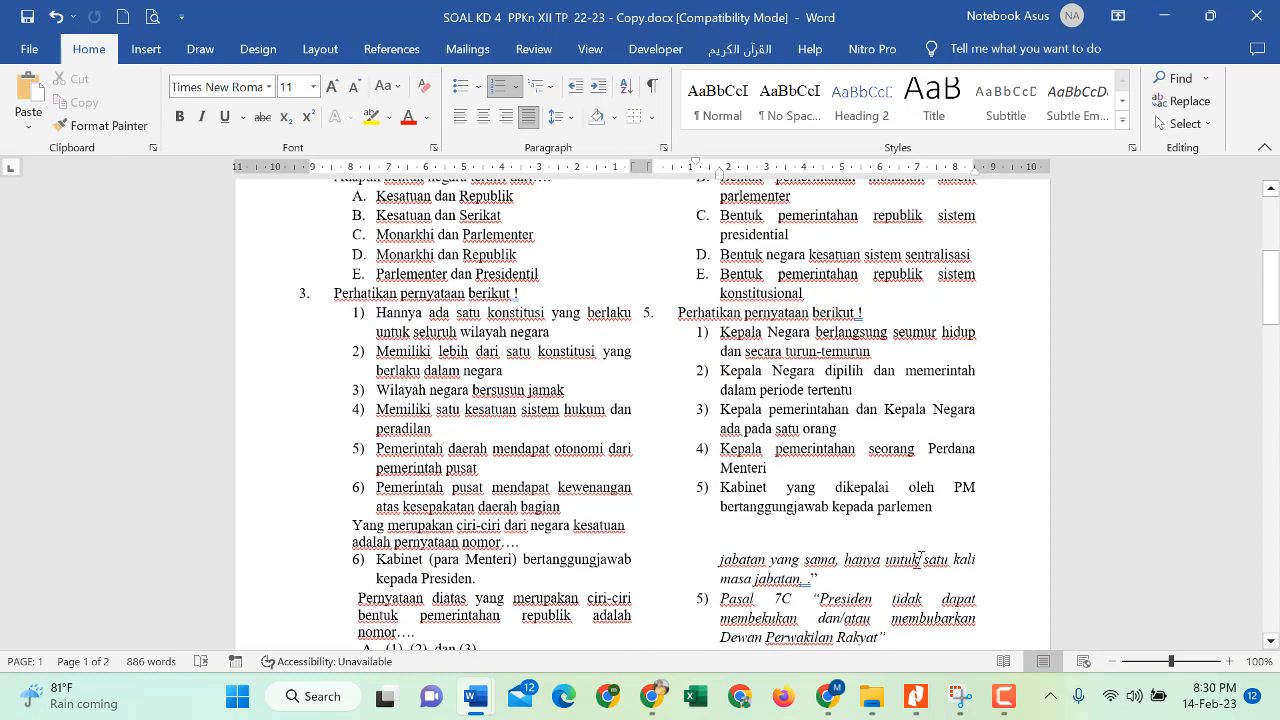
{"action": "scroll", "coordinate": [912, 560], "scroll_direction": "down", "scroll_amount": 4}
{"action": "scroll", "coordinate": [917, 560], "scroll_direction": "down", "scroll_amount": 5}
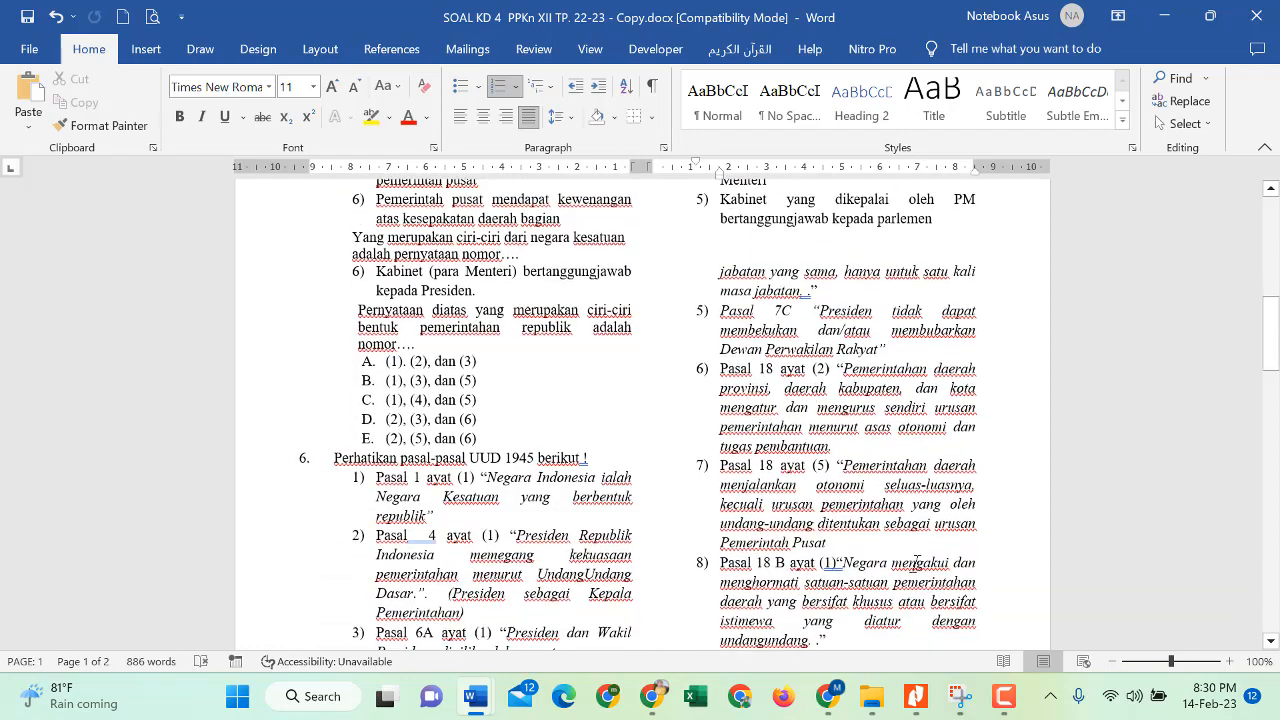
{"action": "scroll", "coordinate": [917, 568], "scroll_direction": "up", "scroll_amount": 1}
{"action": "scroll", "coordinate": [917, 566], "scroll_direction": "up", "scroll_amount": 1}
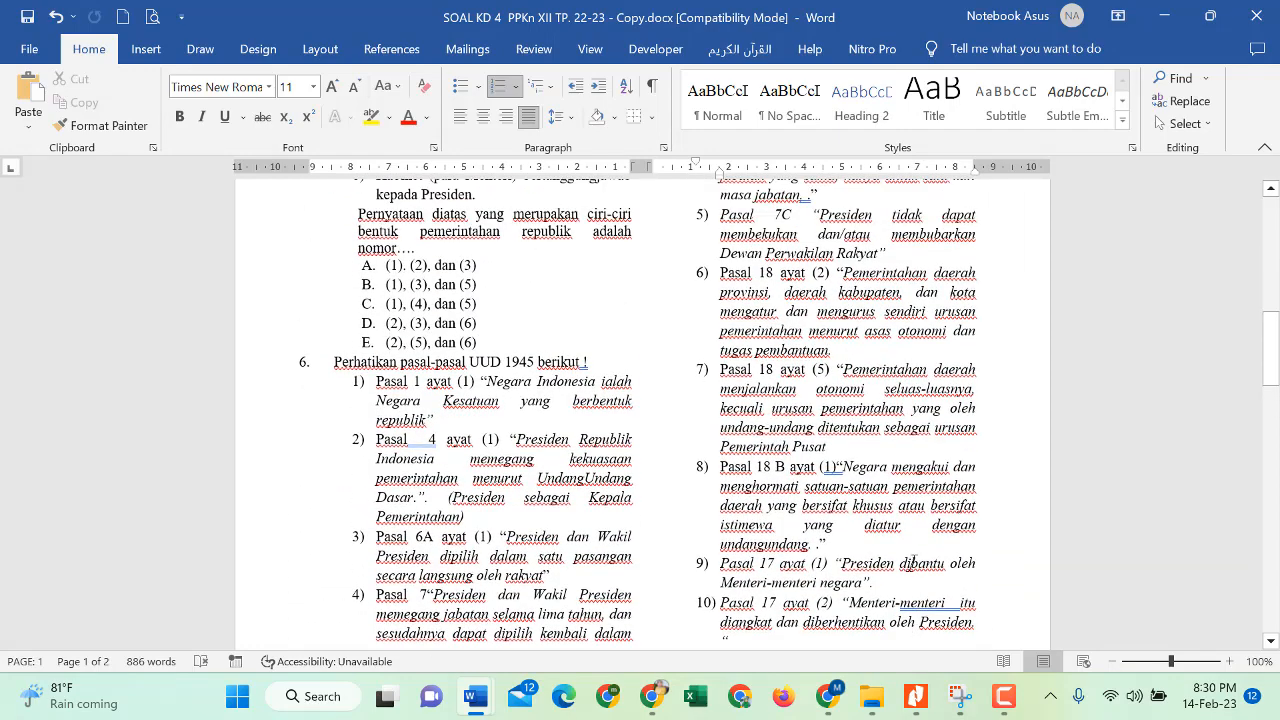